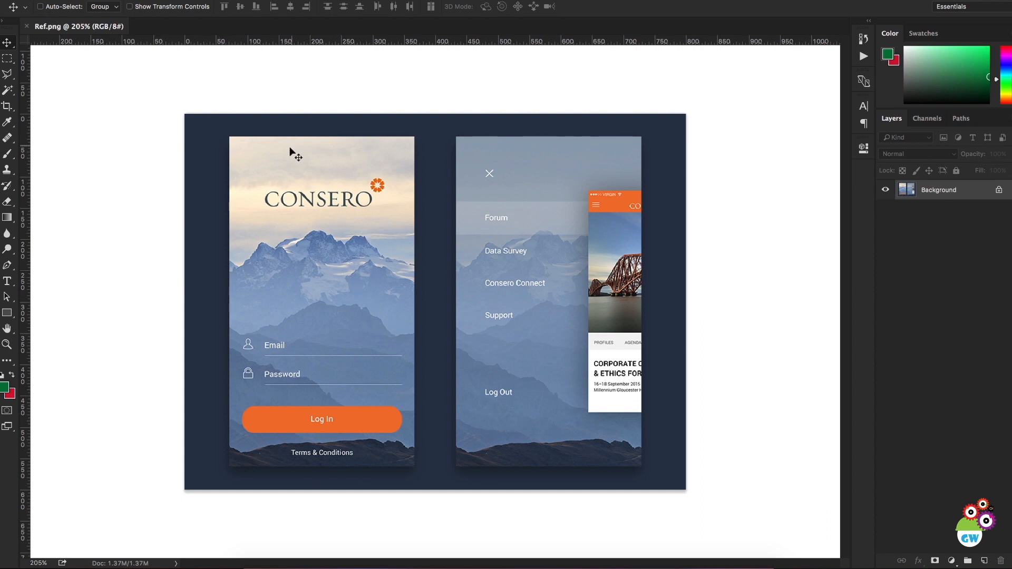
Step: Create a new document with the Mobile App Design type and the Android 1080p (1080, 1920) artboard size
click(103, 0)
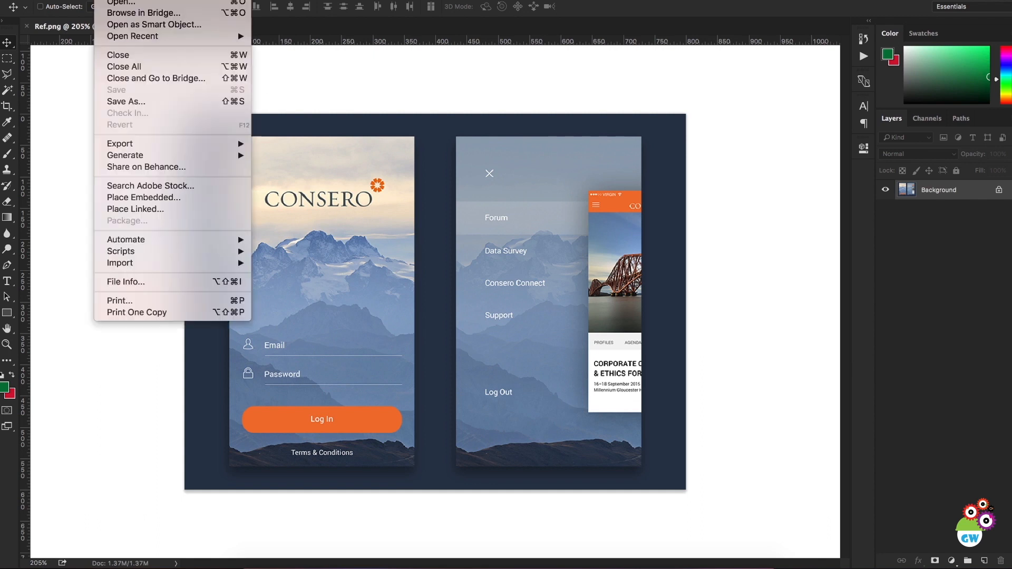
key(super+n)
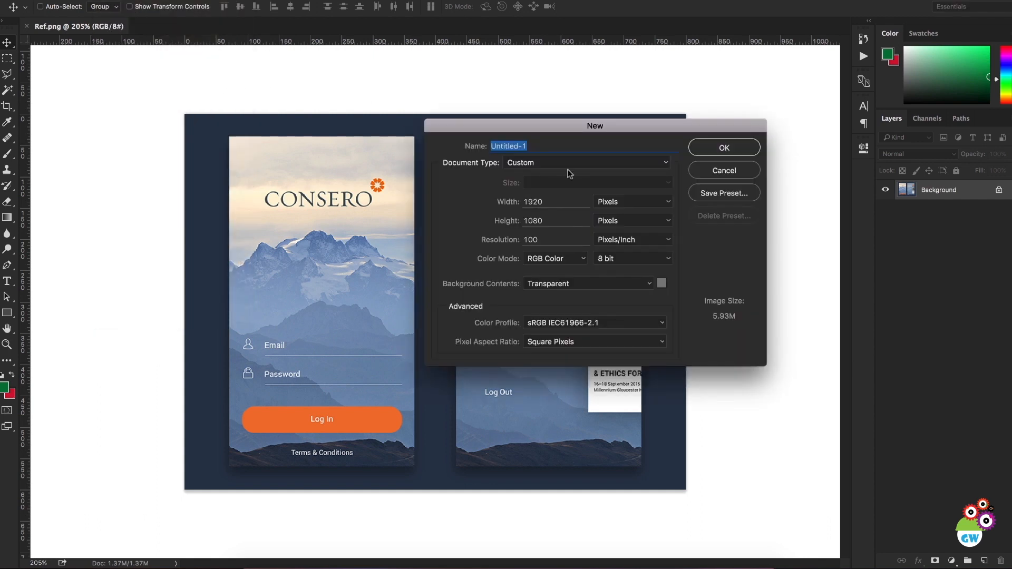
click(542, 162)
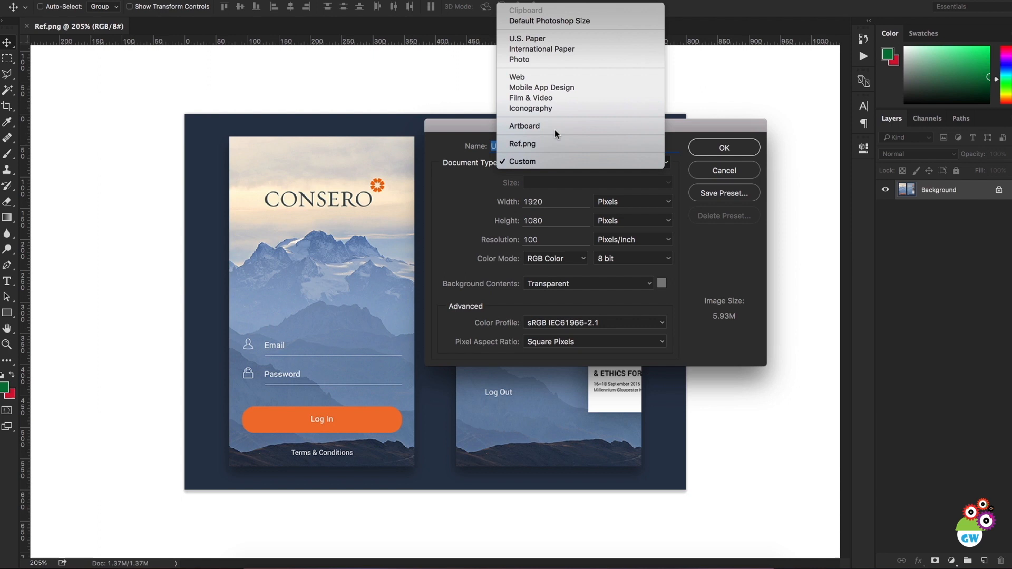
click(558, 86)
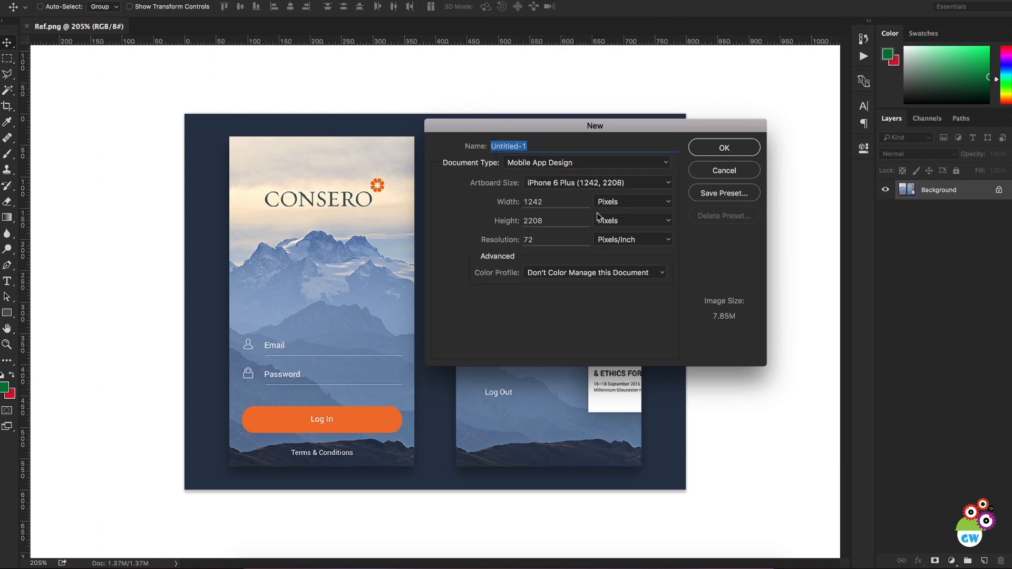
click(605, 182)
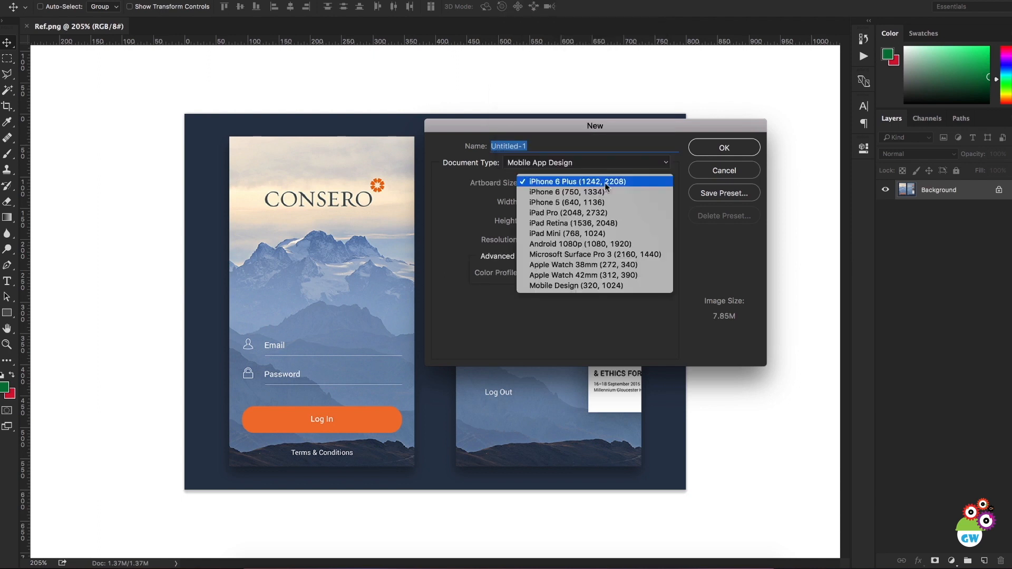
click(599, 245)
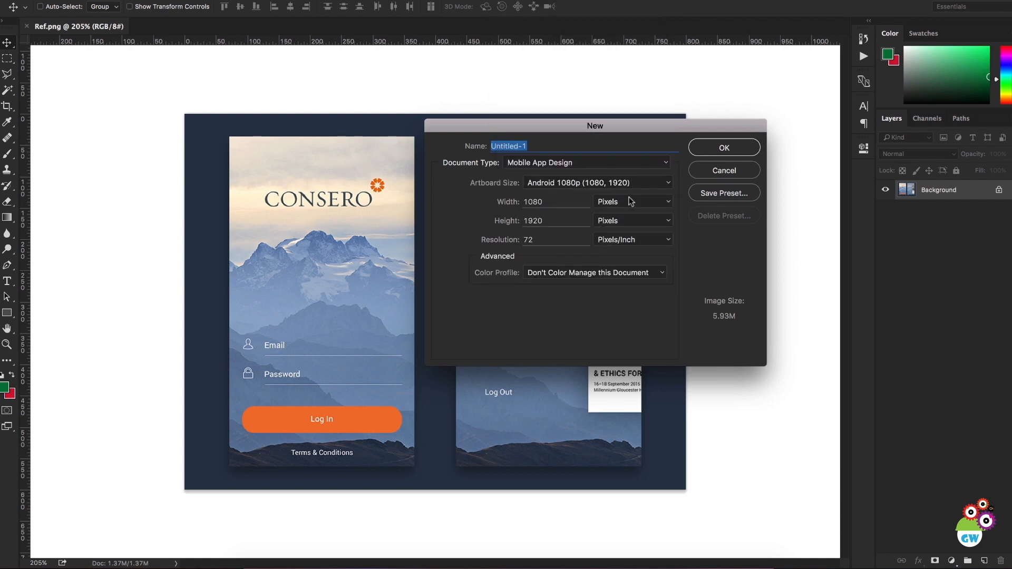
click(726, 148)
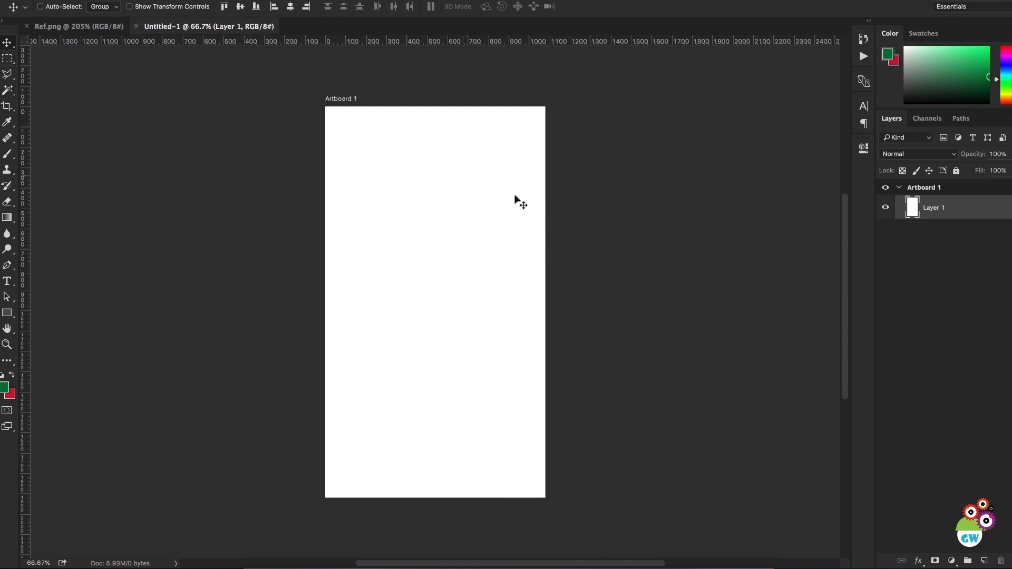
Step: Duplicate the artboard's Layer 1 into a new document
right_click(954, 211)
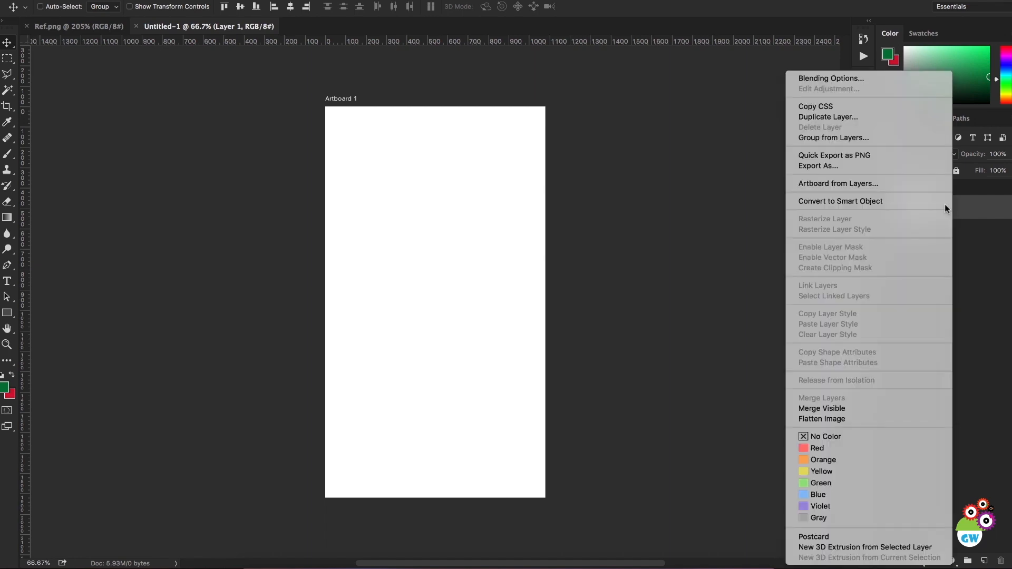
click(846, 115)
click(668, 334)
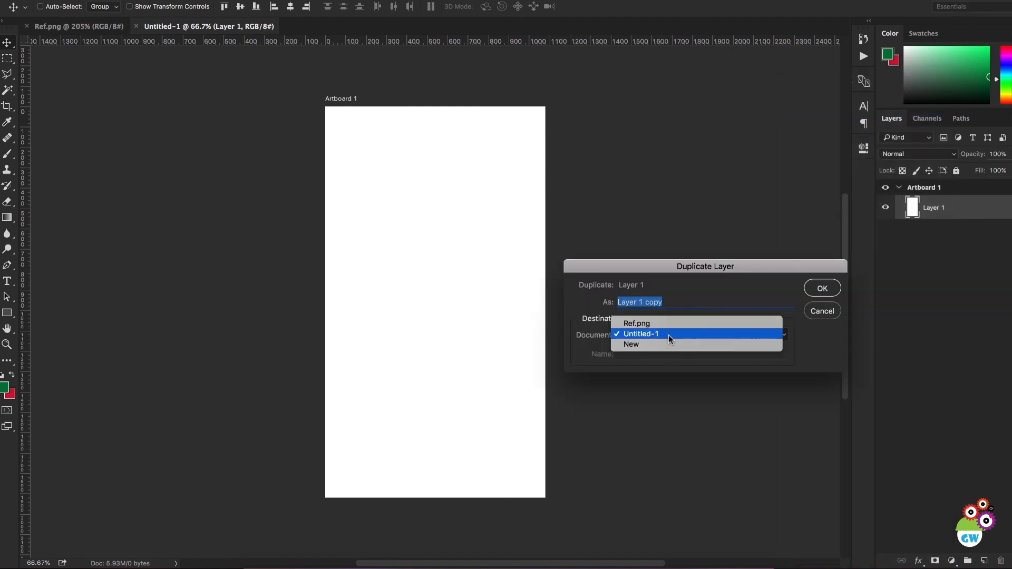
click(672, 346)
key(Return)
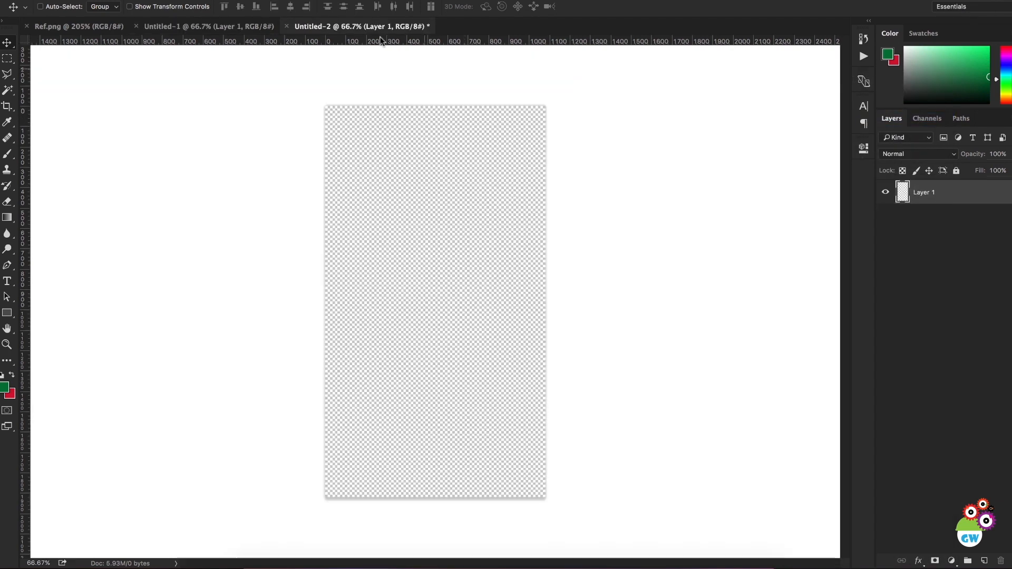
Step: Set the area around the canvas to Light Gray and close the Untitled-1 artboard document
right_click(610, 180)
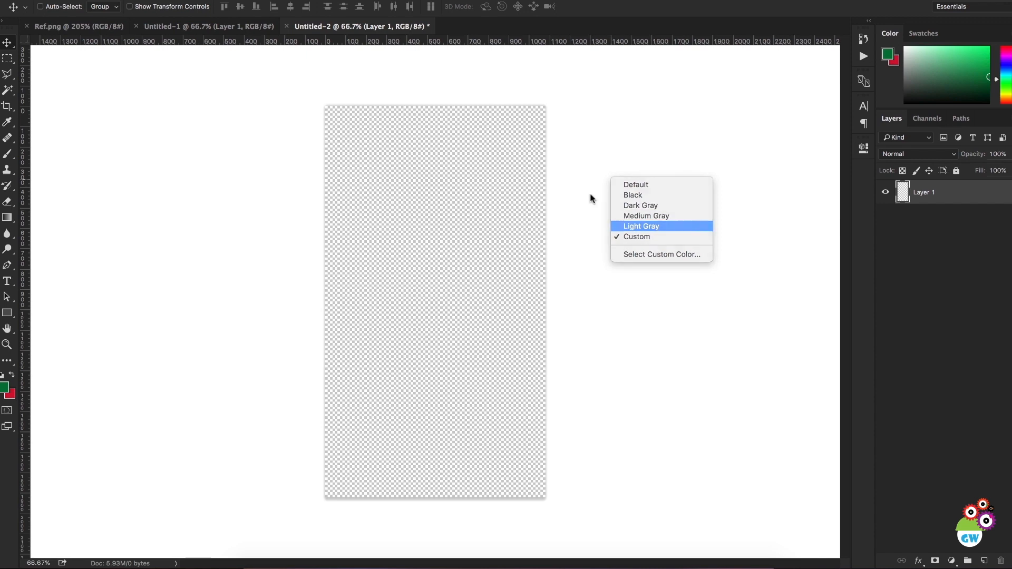
click(631, 226)
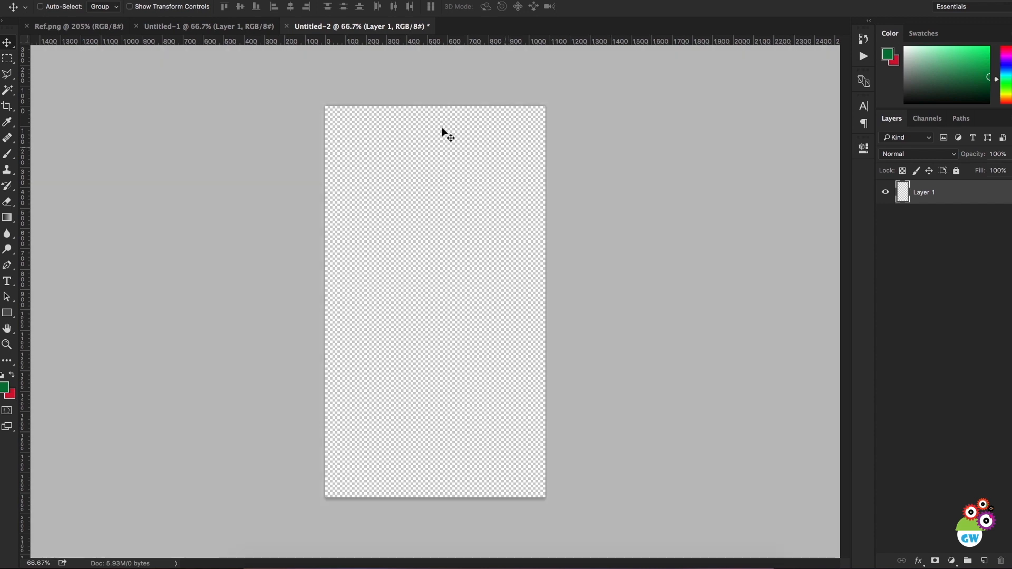
click(179, 21)
key(super+w)
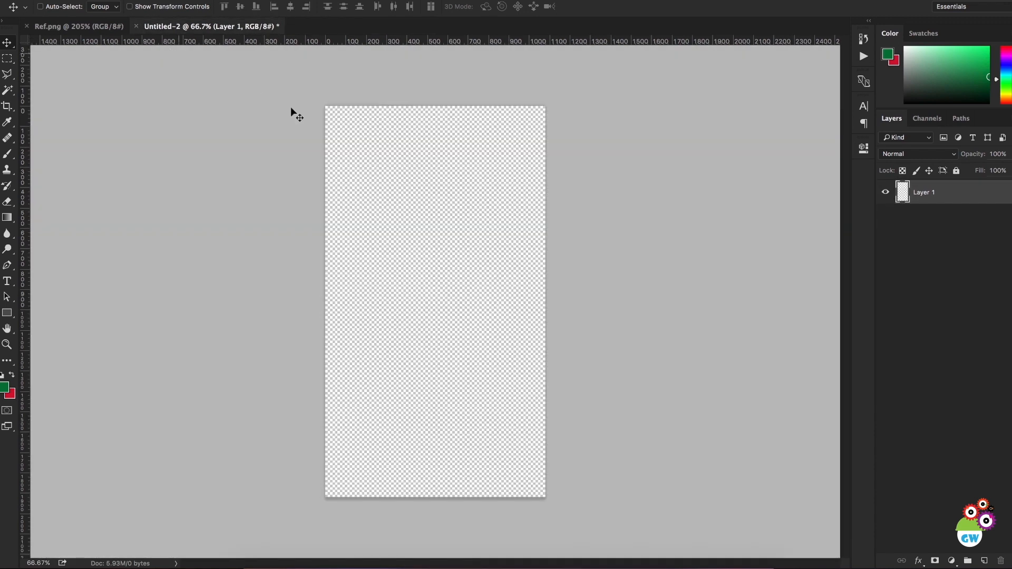
Step: Switch to Chrome and save the 2628 × 1589 Alps photo with the village church as a JPEG named "Bg Image"
click(74, 31)
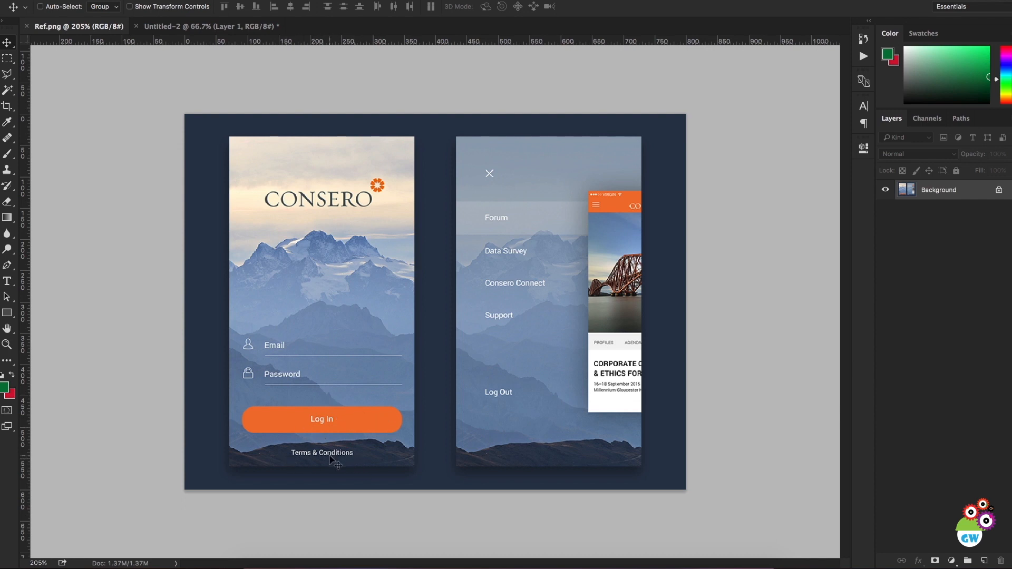
click(223, 28)
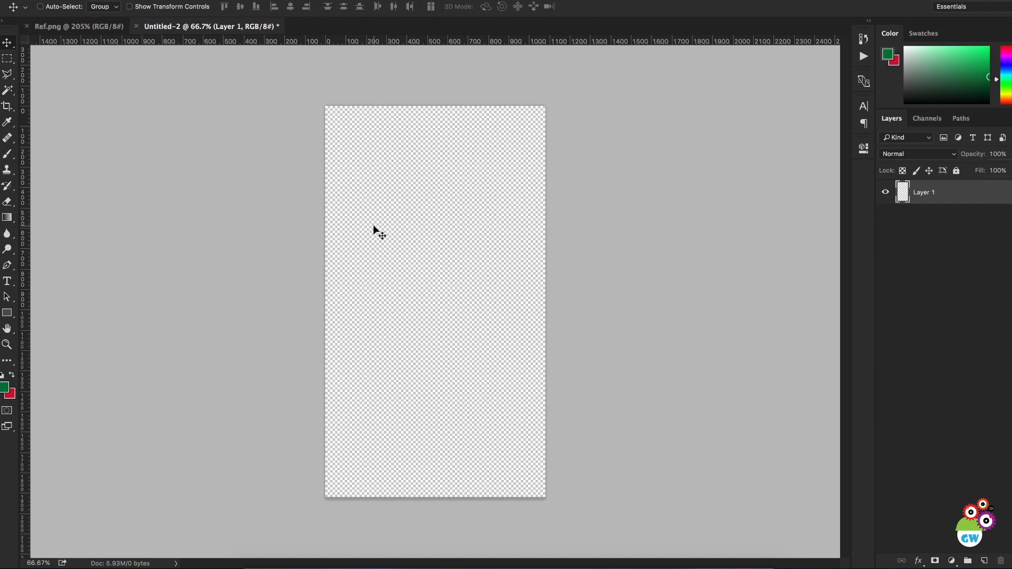
click(363, 566)
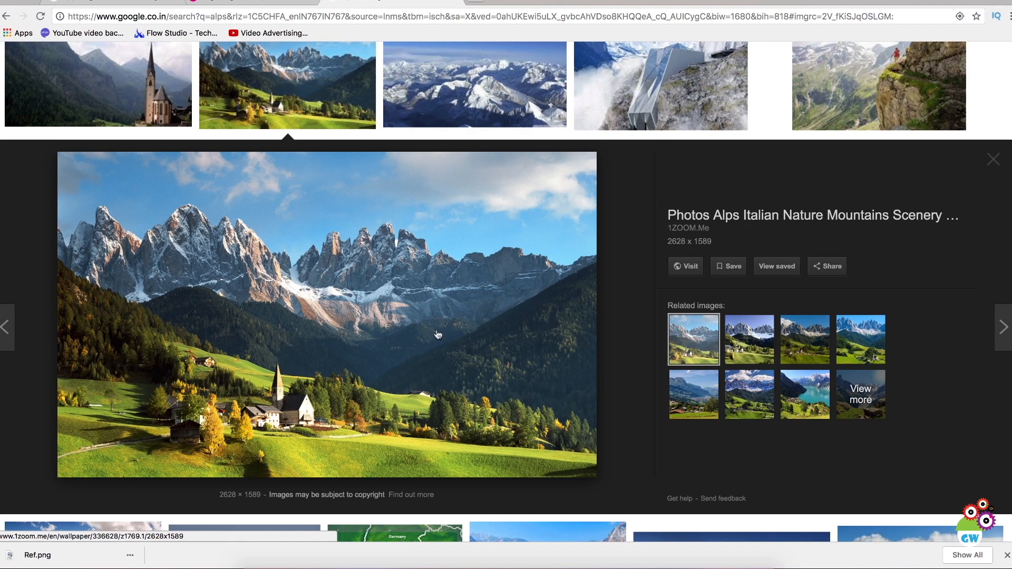
scroll(443, 257, up, 10)
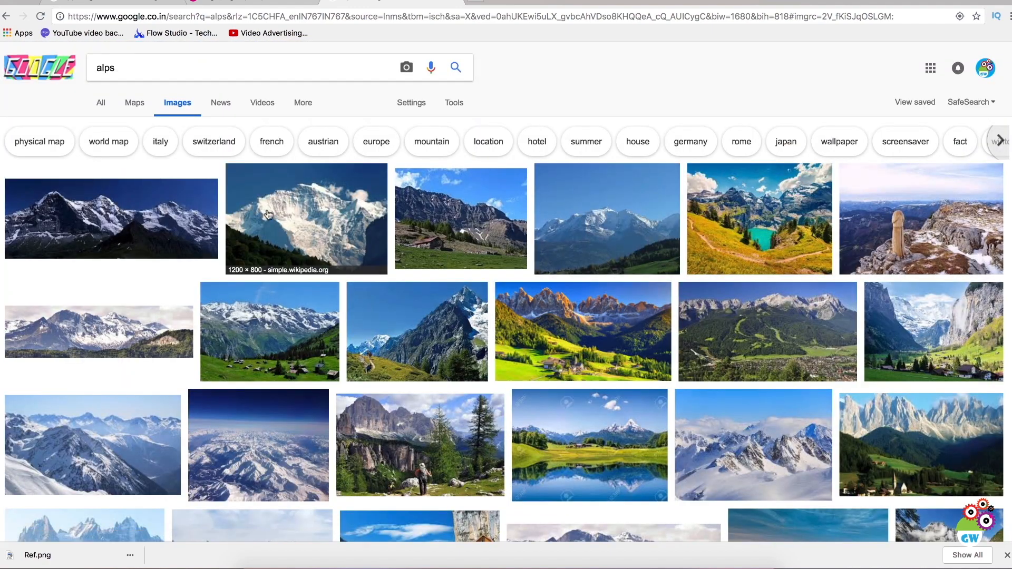
scroll(269, 219, down, 10)
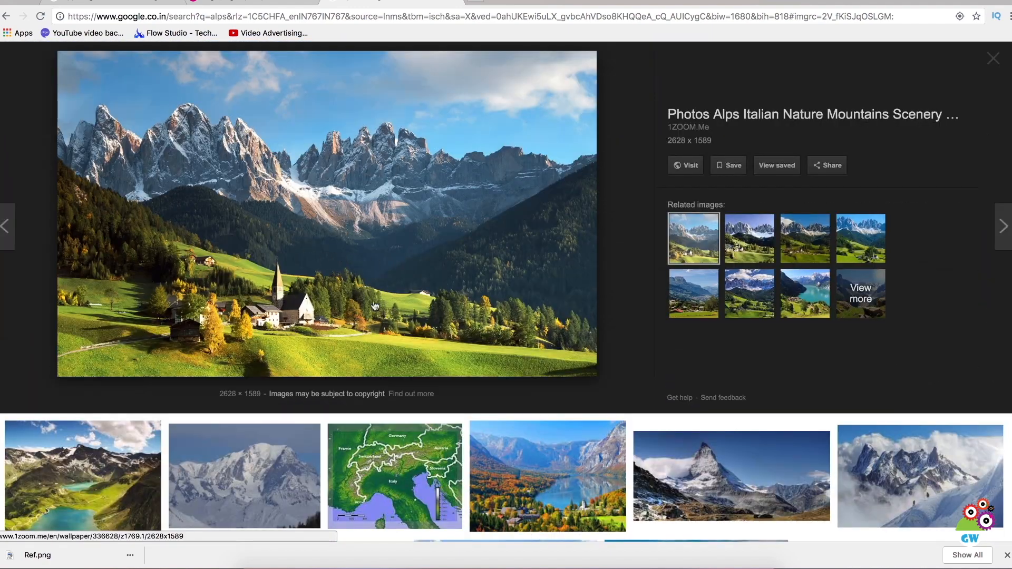
right_click(415, 203)
click(443, 290)
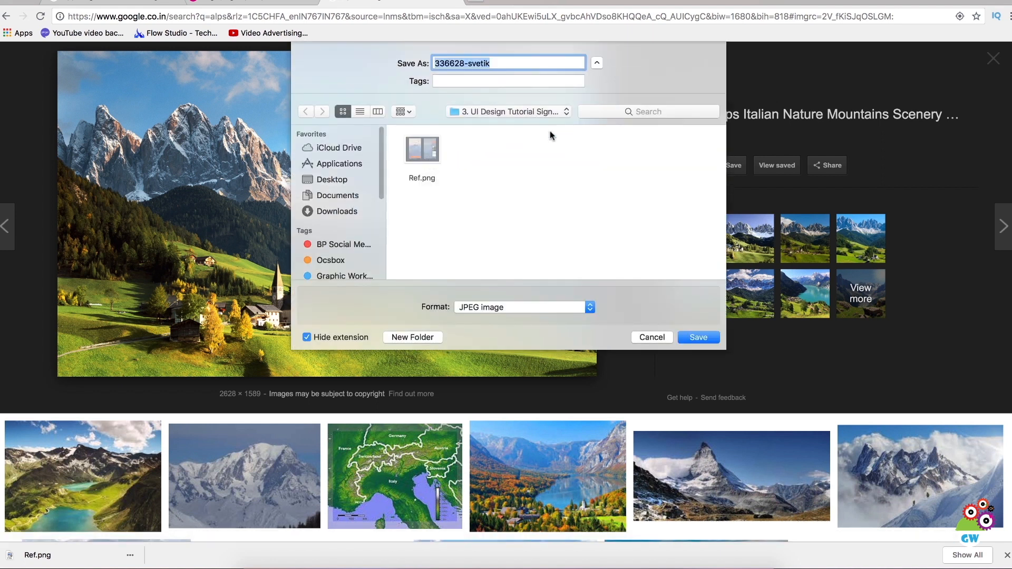
text(B)
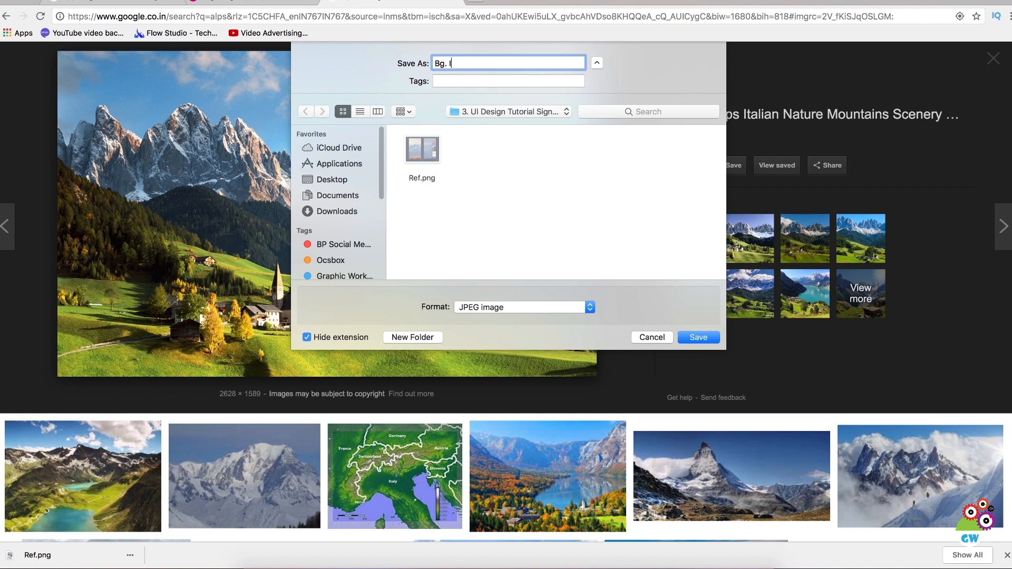
text(g Image)
key(Return)
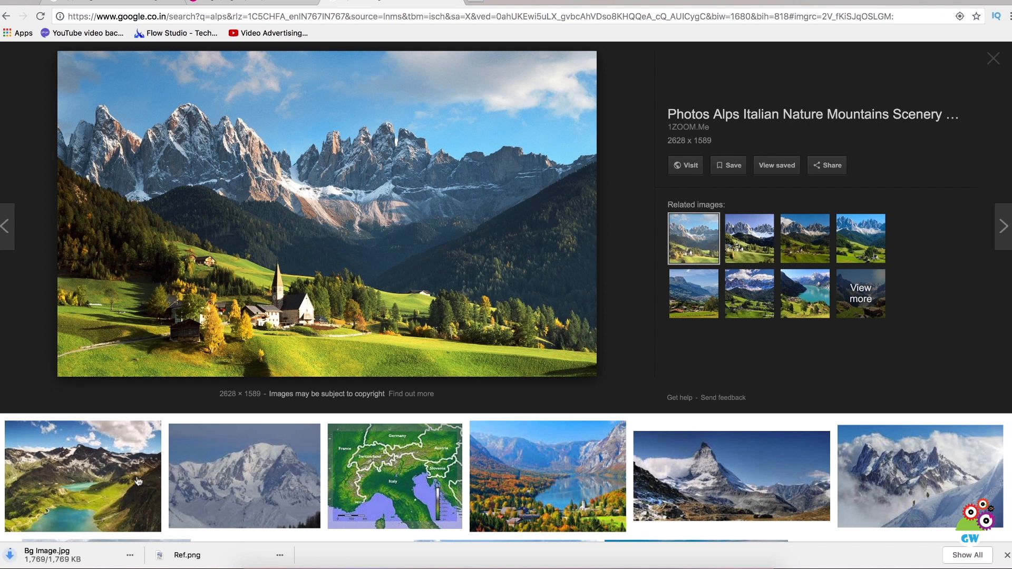
Step: Place the downloaded Bg Image.jpg in the Untitled-2 document, scaled proportionally to about 162% to fill the canvas, and shift it slightly sideways
click(129, 555)
click(159, 521)
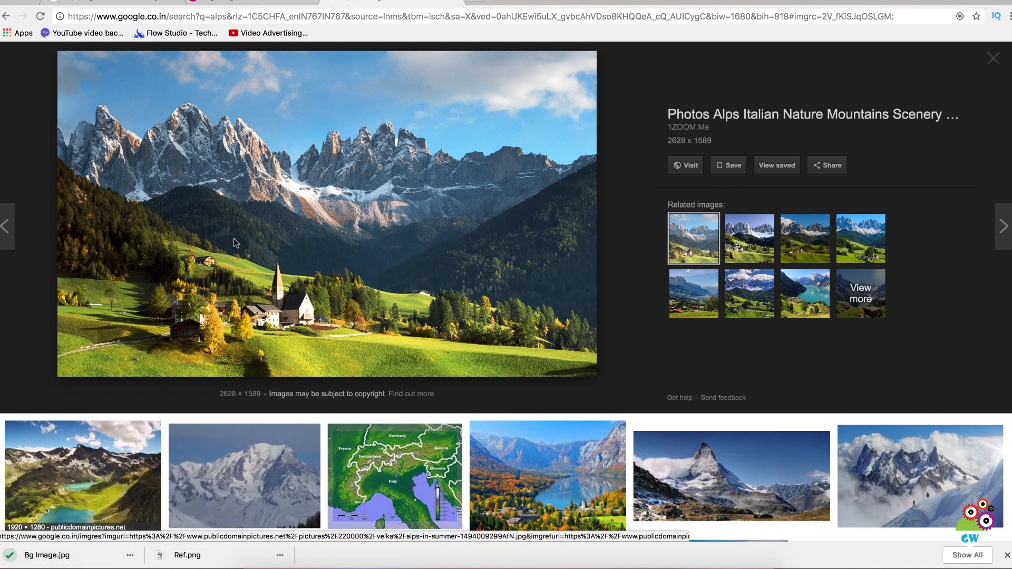
drag(138, 48, 450, 225)
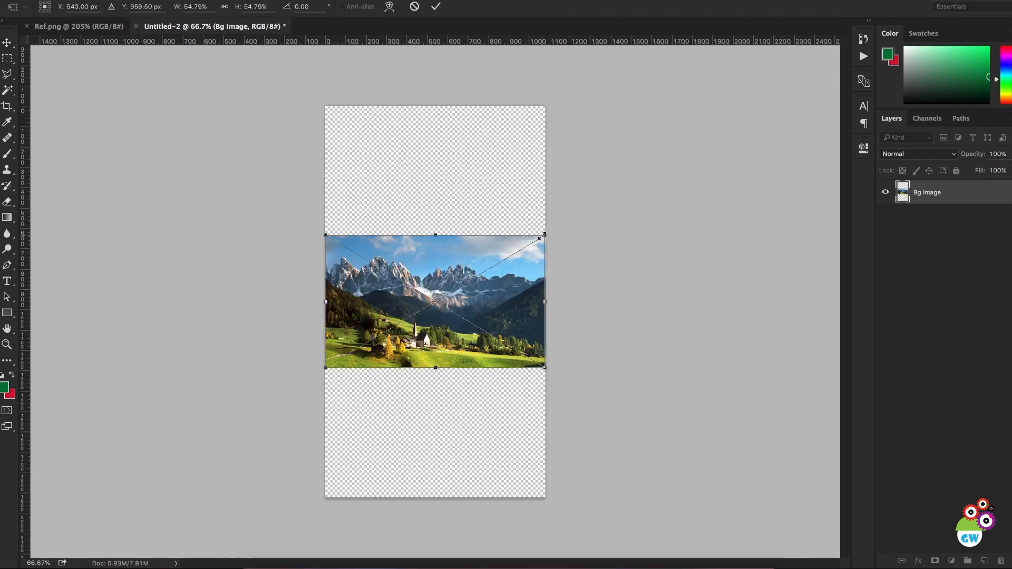
drag(539, 238, 770, 127)
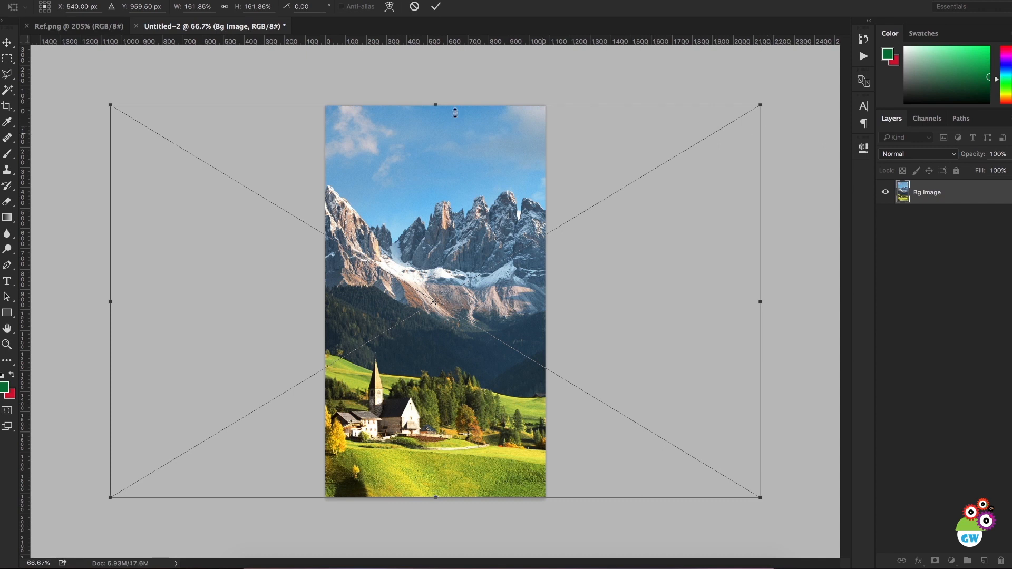
click(435, 6)
mouse_move(460, 306)
mouse_down()
mouse_move(376, 304)
mouse_move(564, 295)
mouse_move(441, 298)
mouse_move(472, 298)
mouse_up()
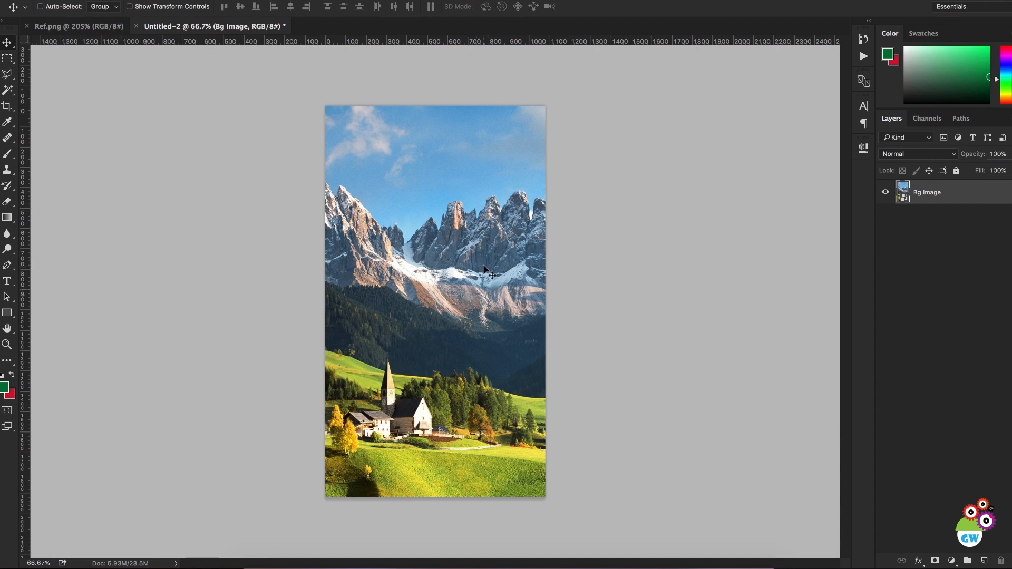
Step: Add the text "Graphic Workers" in the sky area of the Untitled-2 document, following the logo placement in Ref.png
click(67, 26)
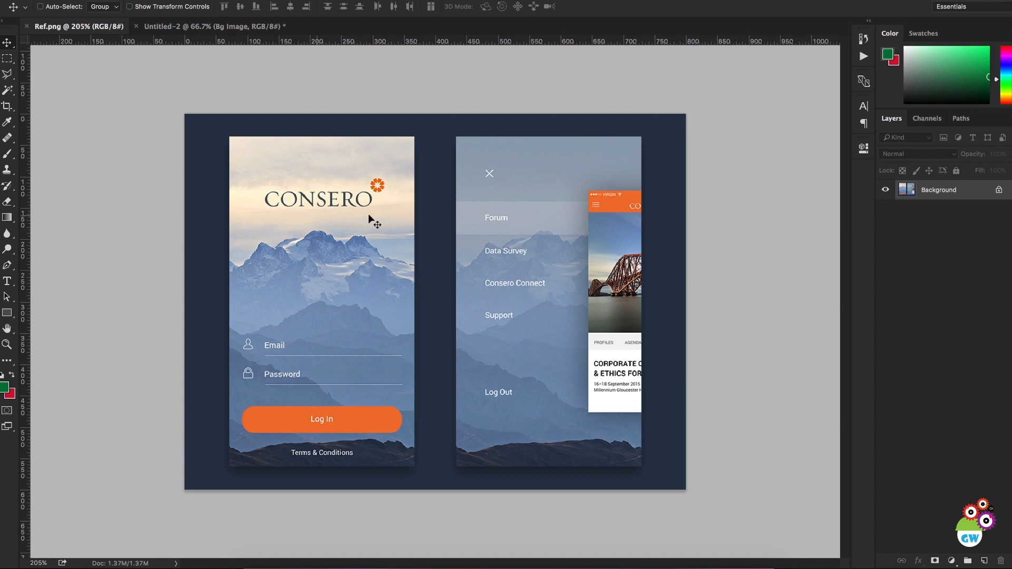
click(199, 29)
click(55, 29)
click(204, 26)
key(t)
click(412, 162)
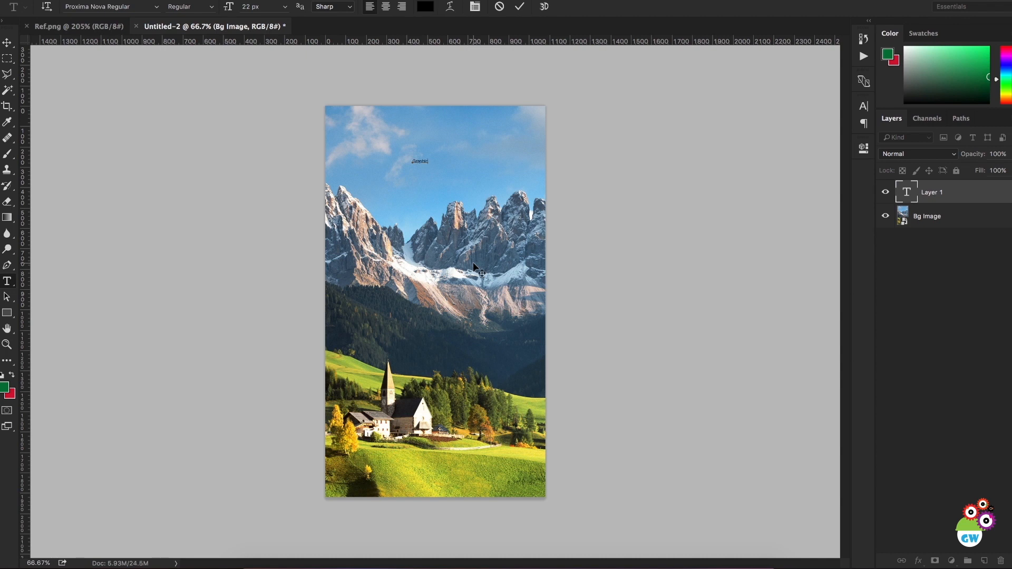
Step: Center-align the "Graphic Workers" text and set its colour to white (ffffff)
key(ctrl+a)
click(386, 6)
click(426, 6)
click(539, 287)
text(ffffff)
click(814, 282)
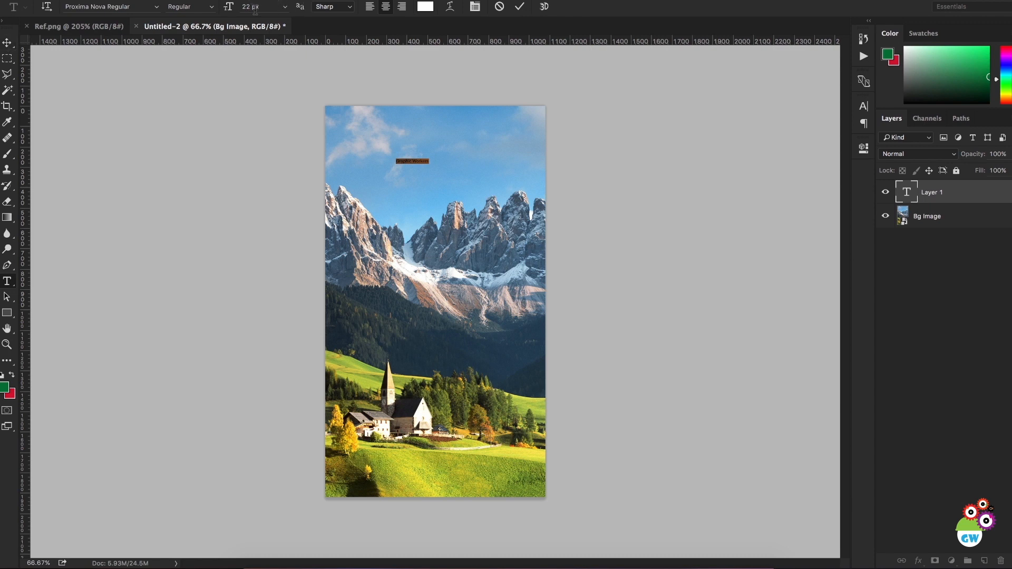
click(519, 7)
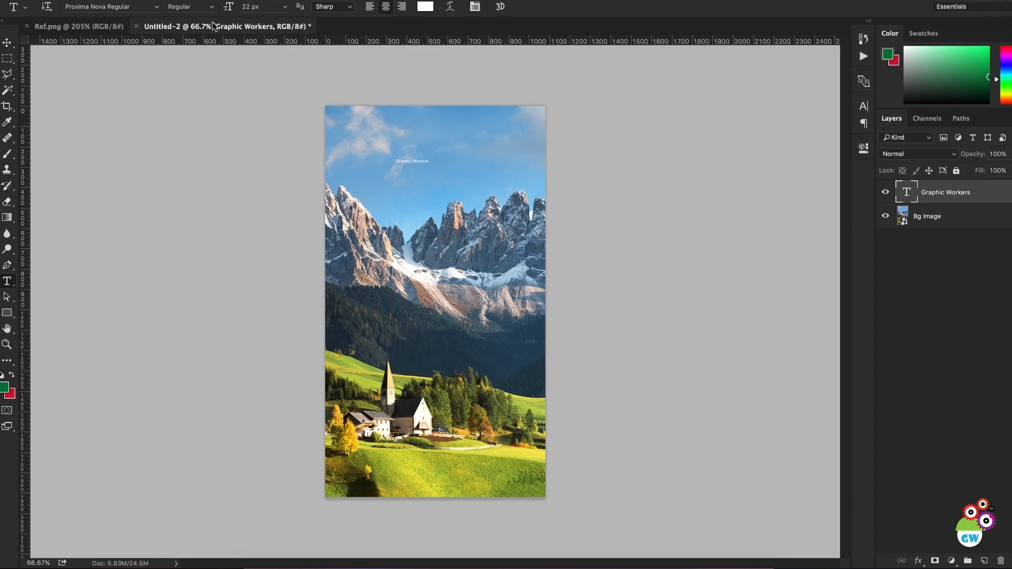
Step: Set the "Graphic Workers" text size to 97 px and move the text down to the middle of the sky above the peaks
double_click(253, 7)
text(60)
key(Return)
text(97)
key(Return)
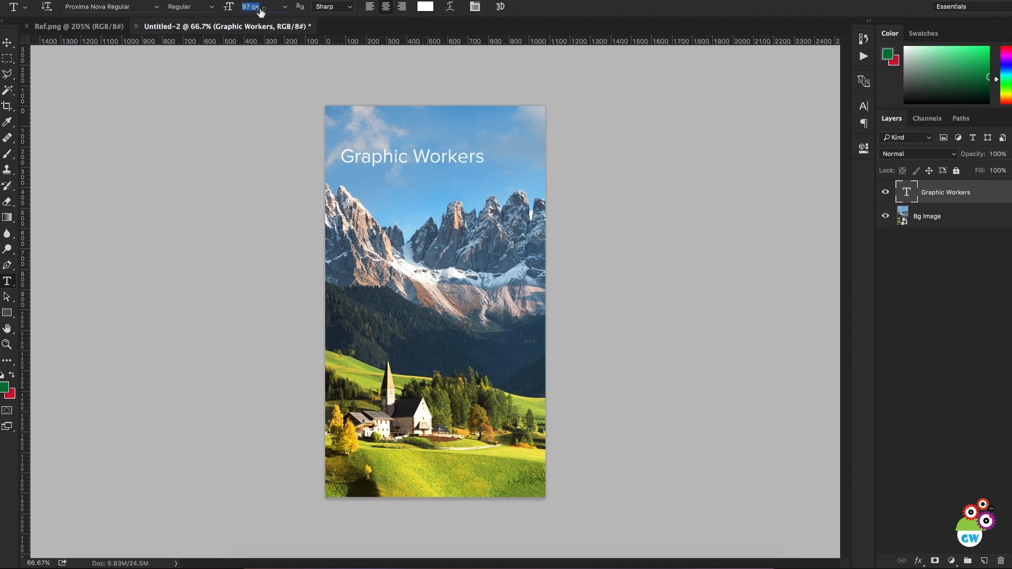
key(v)
drag(334, 180, 343, 199)
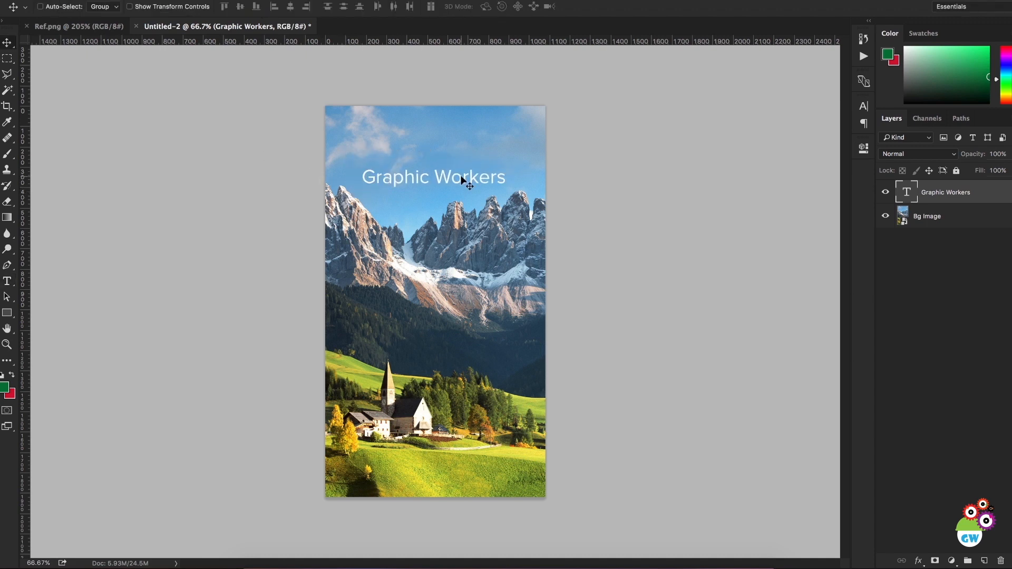
Step: Break the "Graphic Workers" title into two lines and set its leading to 83.27 px
key(t)
click(434, 177)
key(Return)
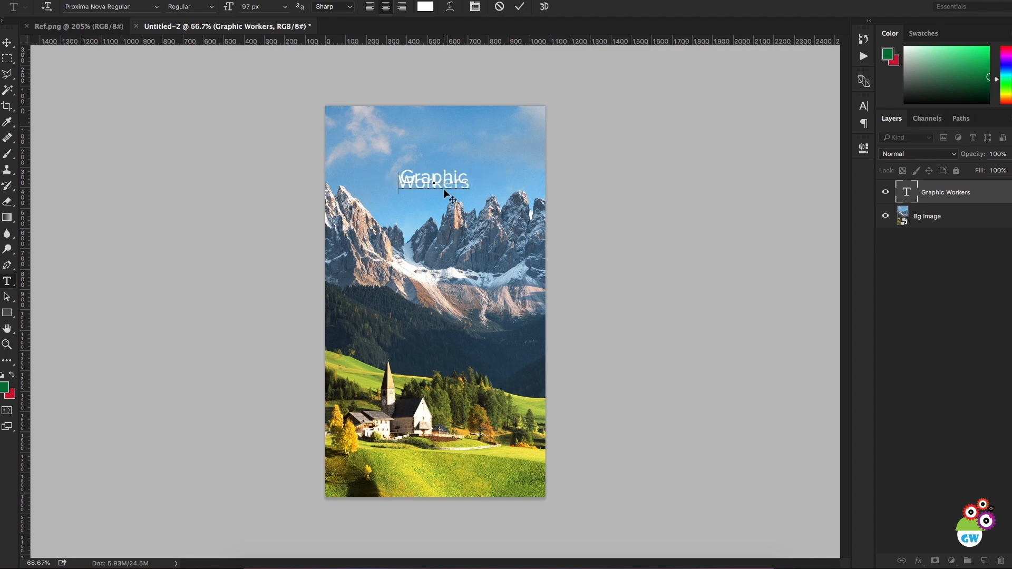
key(ctrl+a)
click(864, 107)
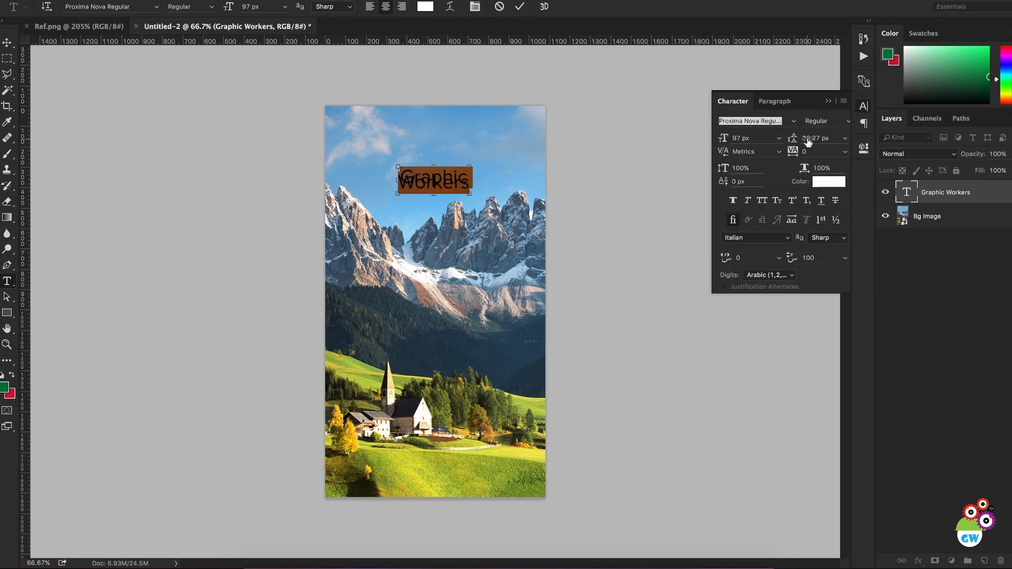
click(823, 138)
drag(835, 145, 839, 145)
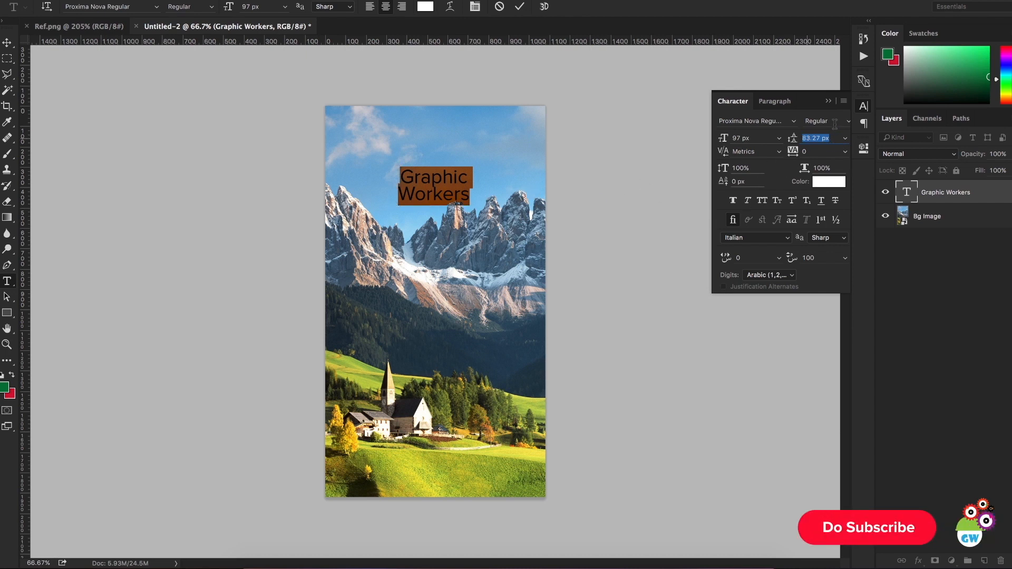
Step: Set the "Graphic Workers" title's font style to Extrabold and move the title slightly up in the sky
click(845, 122)
click(824, 143)
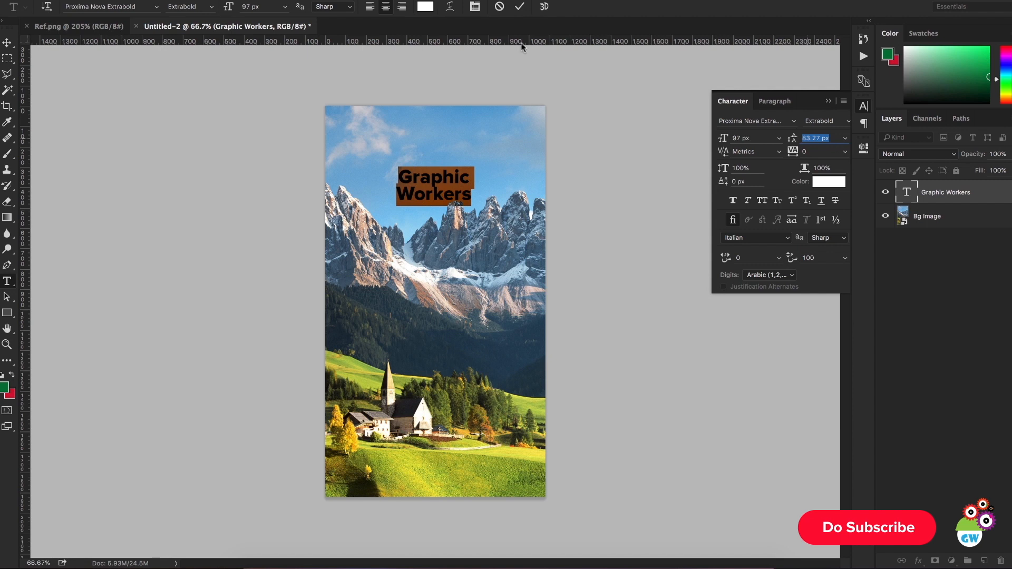
click(520, 6)
click(8, 43)
mouse_move(494, 275)
mouse_down()
mouse_move(494, 246)
mouse_move(493, 256)
mouse_up()
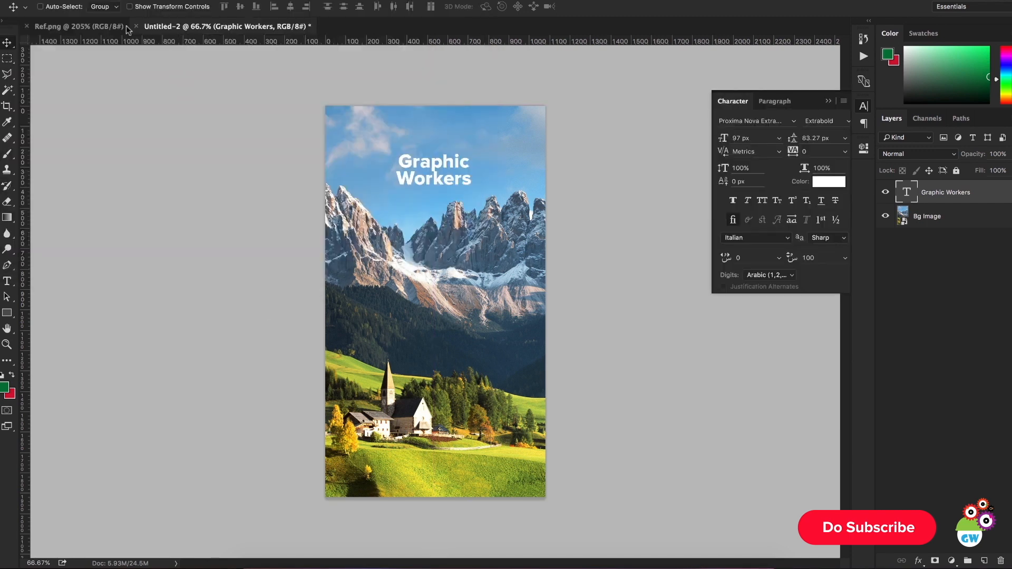
Step: Check the logo size in Ref.png and scale the "Graphic Workers" title to about 159% from its centre
click(99, 28)
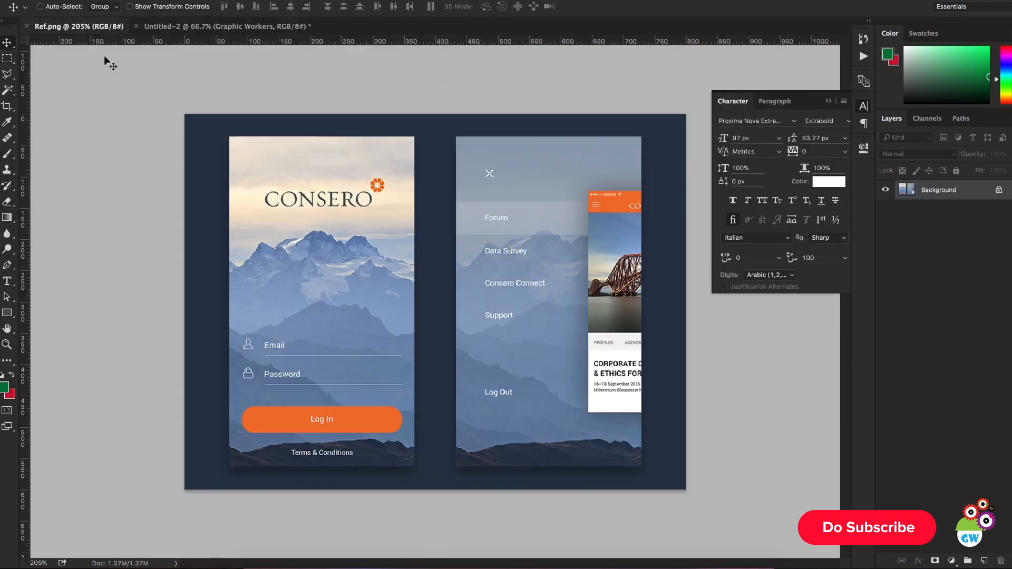
click(264, 28)
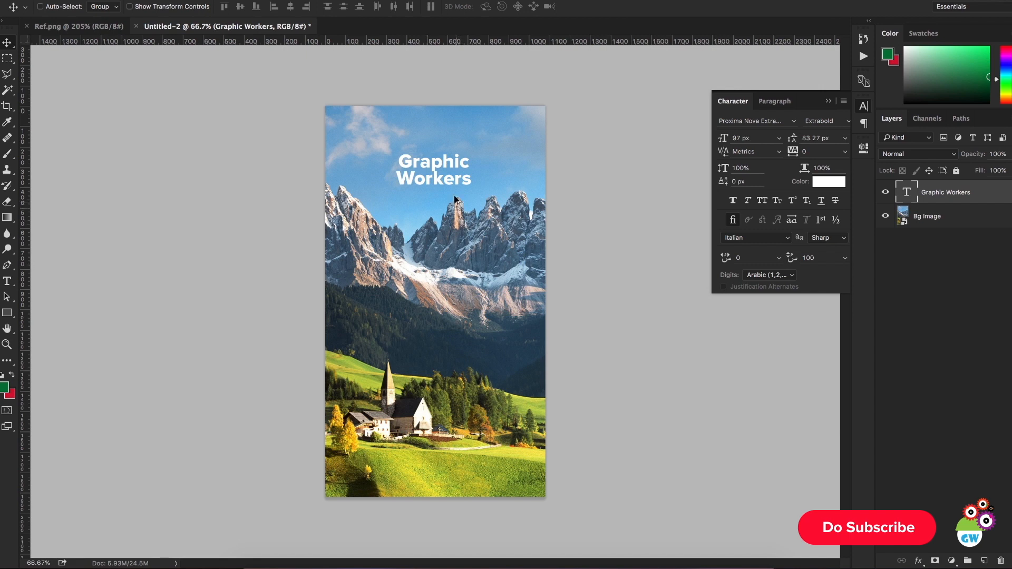
key(ctrl+t)
drag(476, 151, 494, 146)
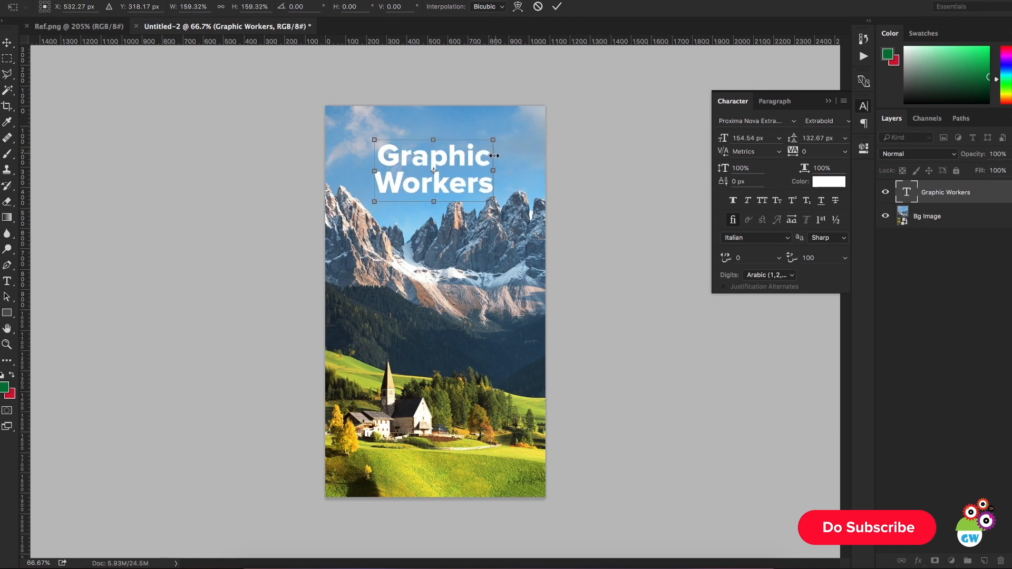
key(Return)
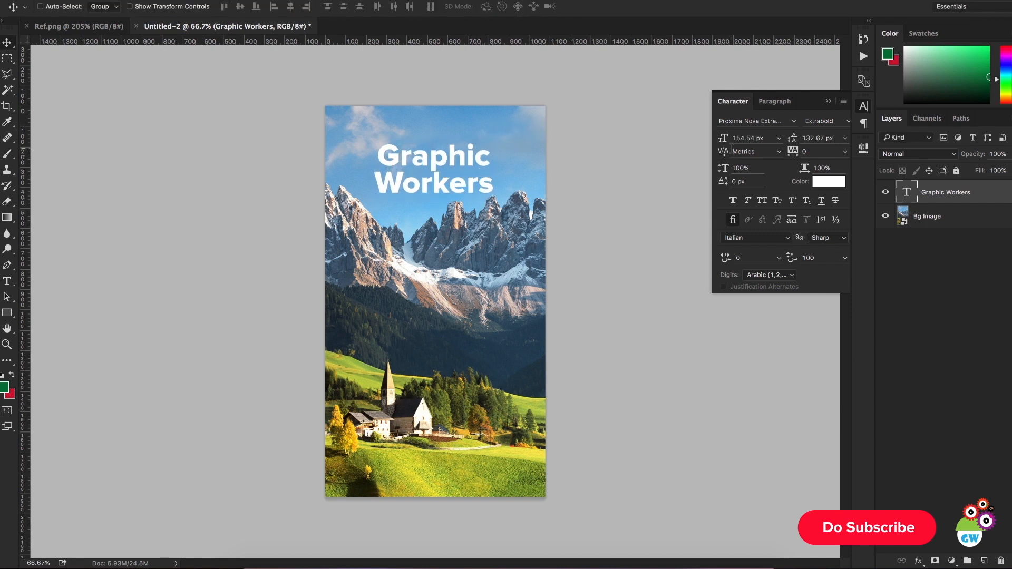
Step: Set the title's leading to 156.67 px and move the title down about 78 px over the peaks
click(814, 139)
drag(814, 139, 816, 140)
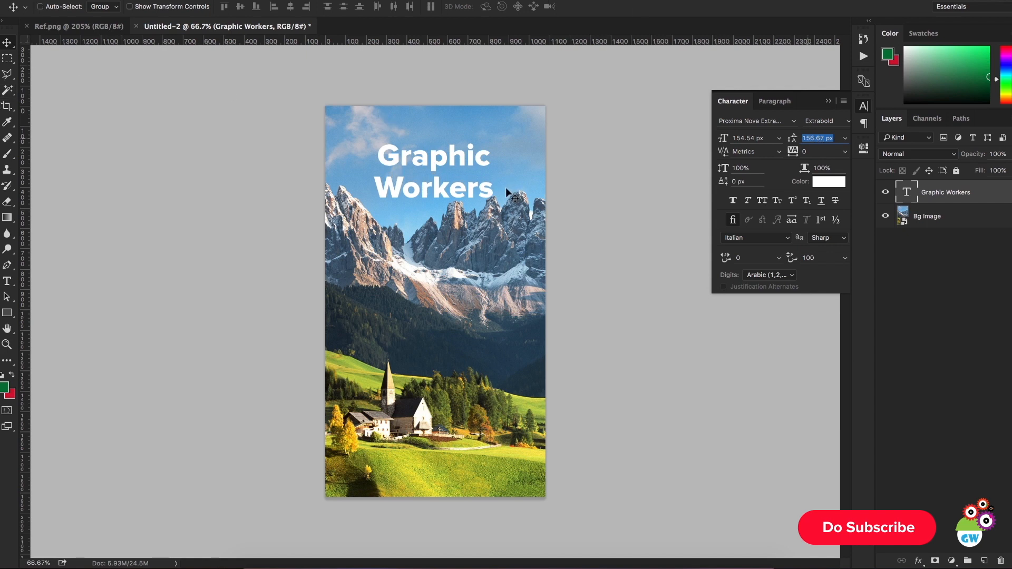
drag(500, 172, 498, 188)
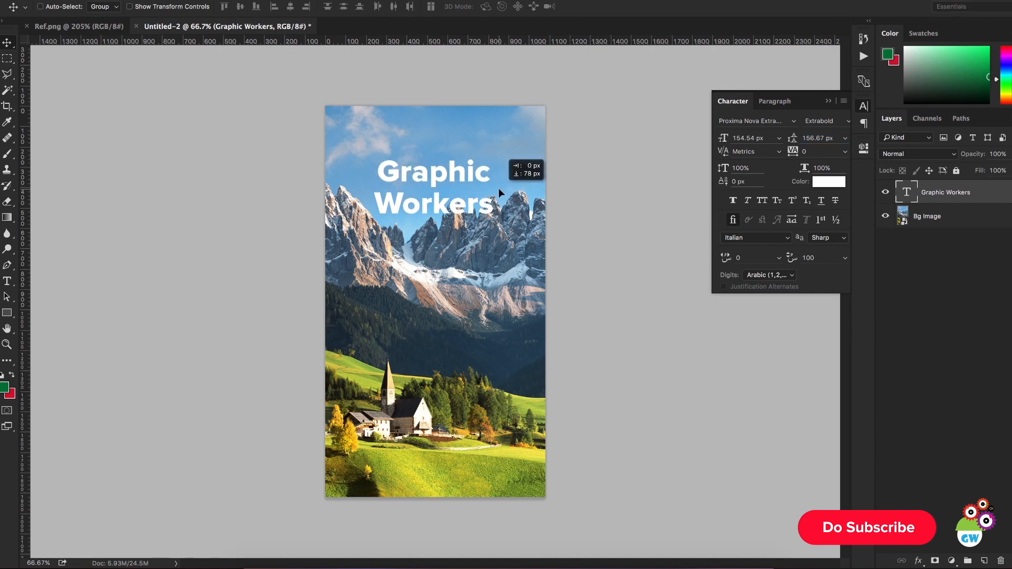
Step: Hide the Graphic Workers layer and try to select the central peak on the Bg Image layer with the Magic Wand
scroll(483, 209, up, 4)
scroll(420, 225, up, 3)
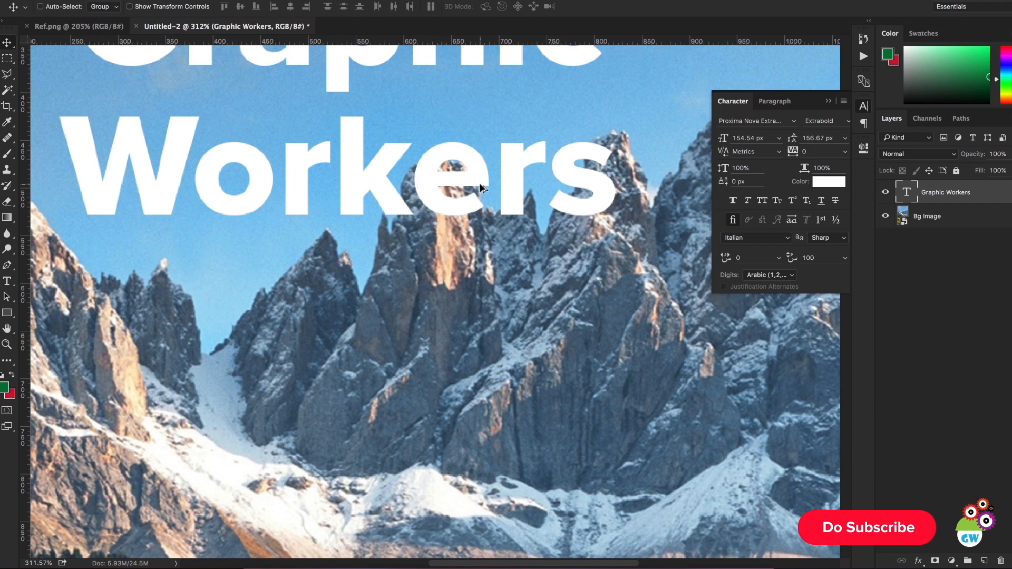
scroll(480, 184, down, 3)
scroll(480, 195, up, 1)
scroll(479, 198, down, 1)
super+click(473, 218)
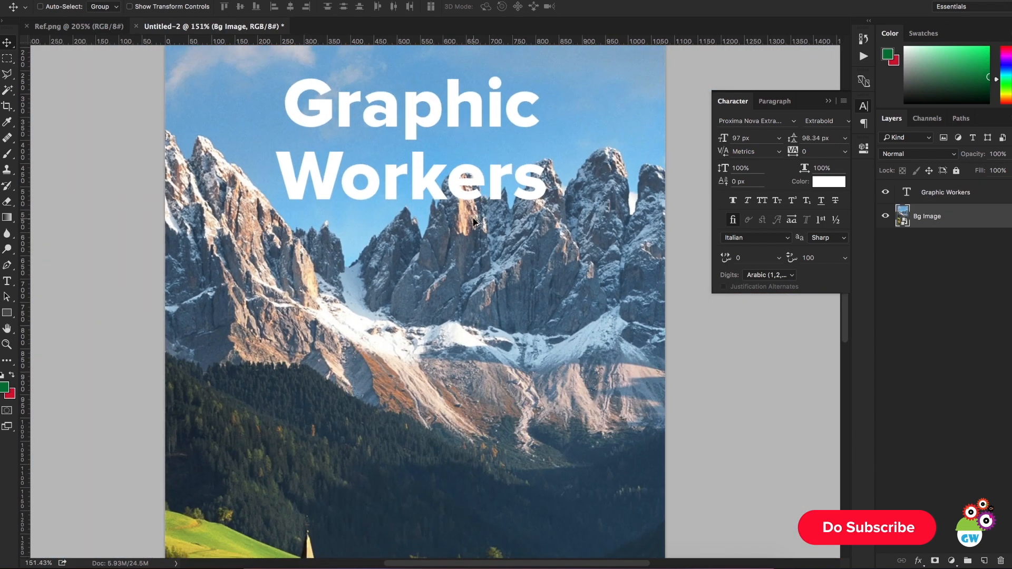
click(886, 193)
click(6, 92)
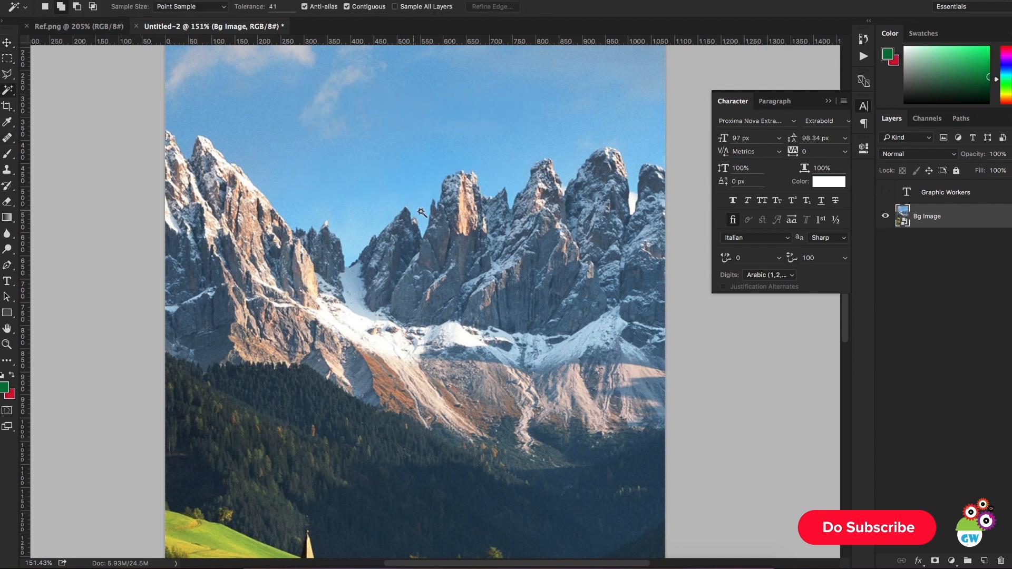
click(446, 190)
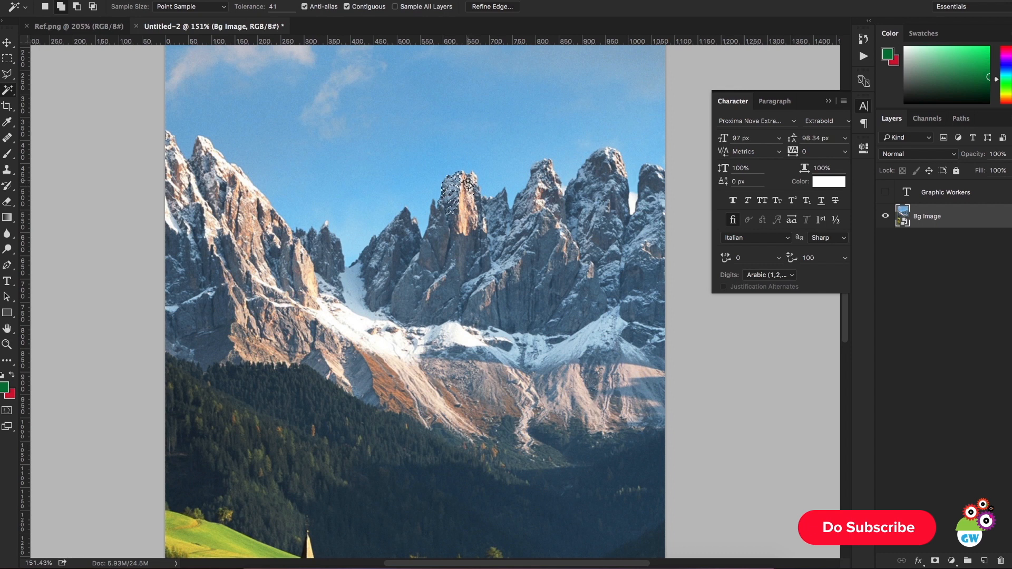
Step: Replace the selection with a refined Quick Selection of the central peaks and turn it into a layer mask on Bg Image
right_click(8, 91)
click(39, 89)
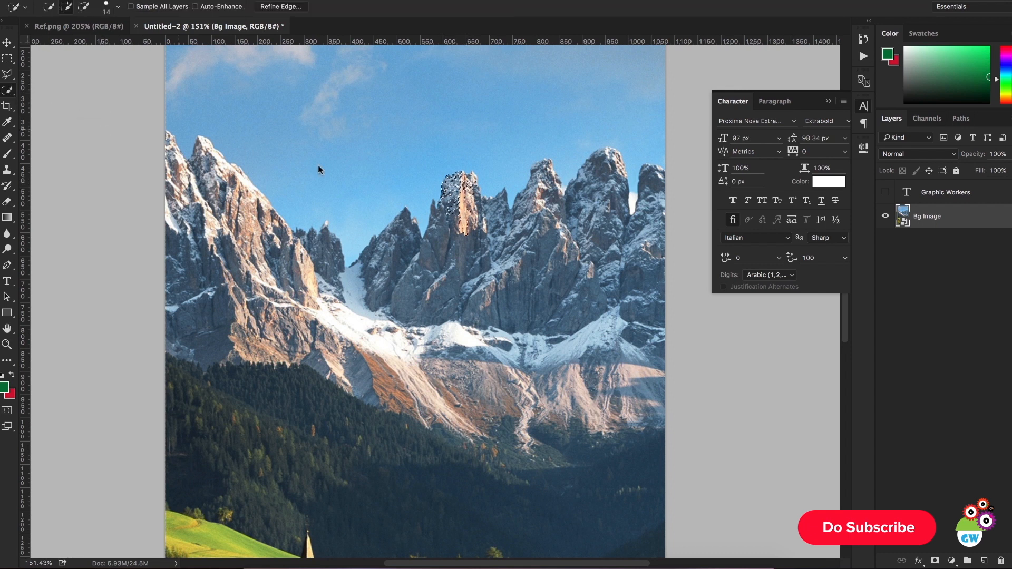
key(super+d)
mouse_move(453, 188)
mouse_down()
mouse_move(446, 209)
mouse_move(461, 181)
mouse_move(470, 185)
mouse_move(457, 175)
mouse_move(467, 177)
mouse_move(477, 223)
mouse_move(473, 193)
mouse_move(508, 207)
mouse_move(539, 169)
mouse_move(548, 171)
mouse_move(532, 238)
mouse_up()
scroll(456, 182, up, 5)
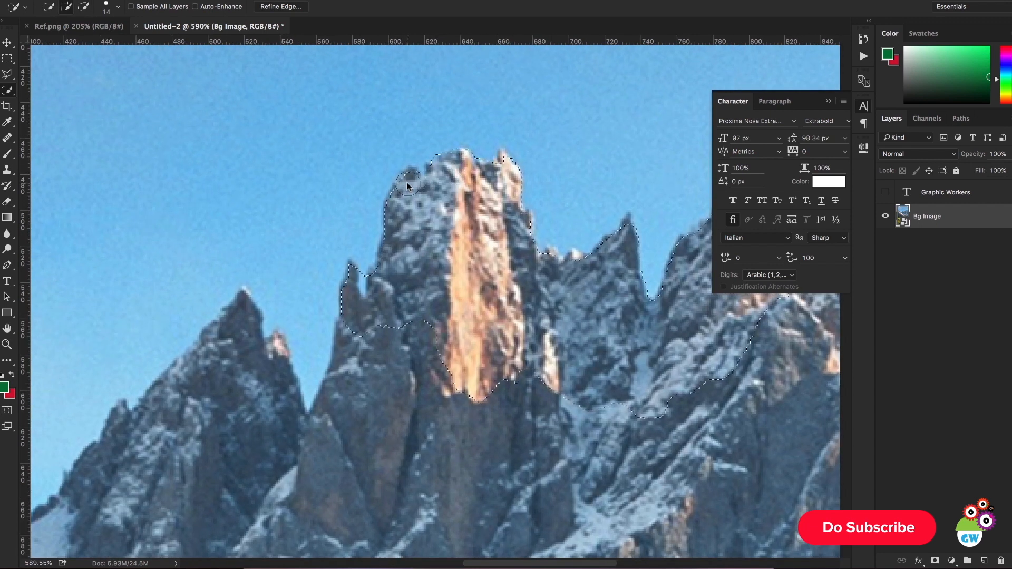
drag(504, 169, 487, 169)
scroll(381, 302, down, 6)
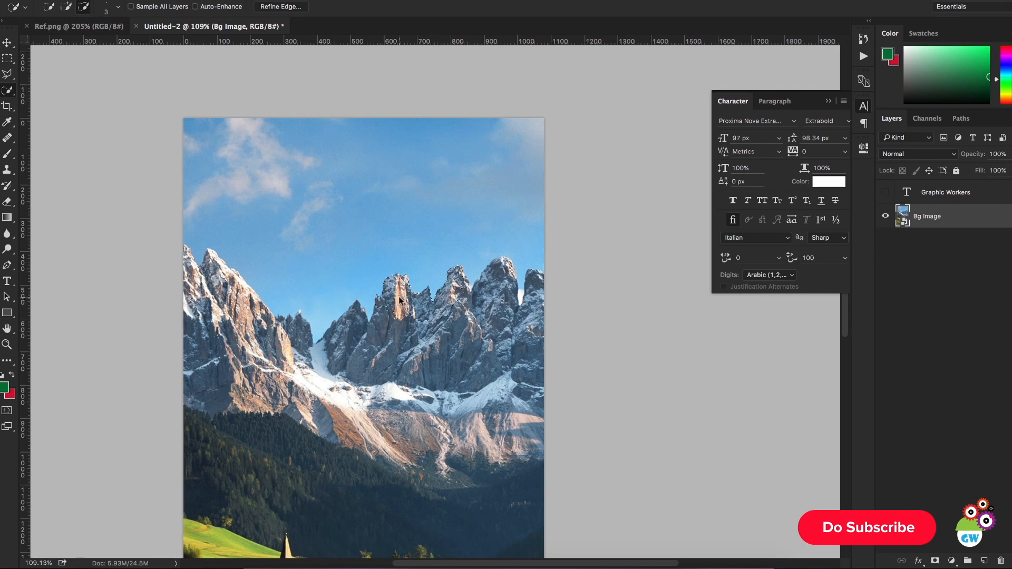
scroll(382, 301, up, 1)
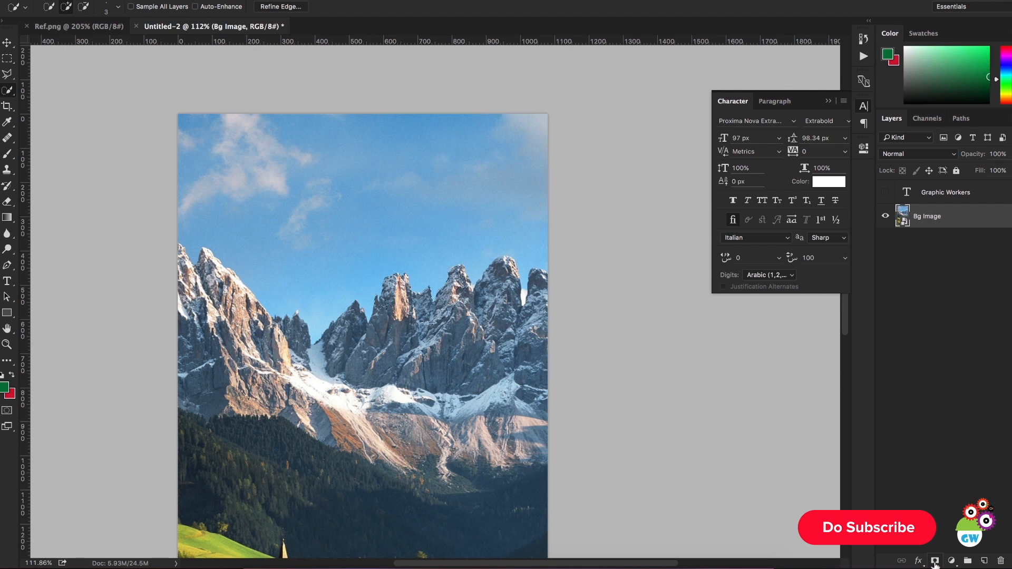
click(934, 562)
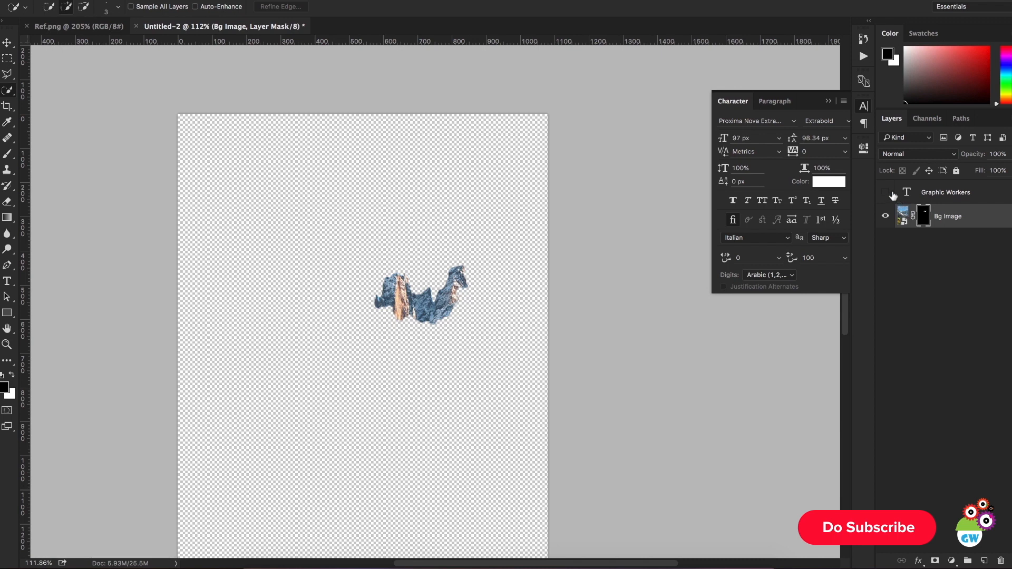
Step: Show the Graphic Workers layer and mask it with the inverted selection loaded from the Bg Image mask
click(885, 192)
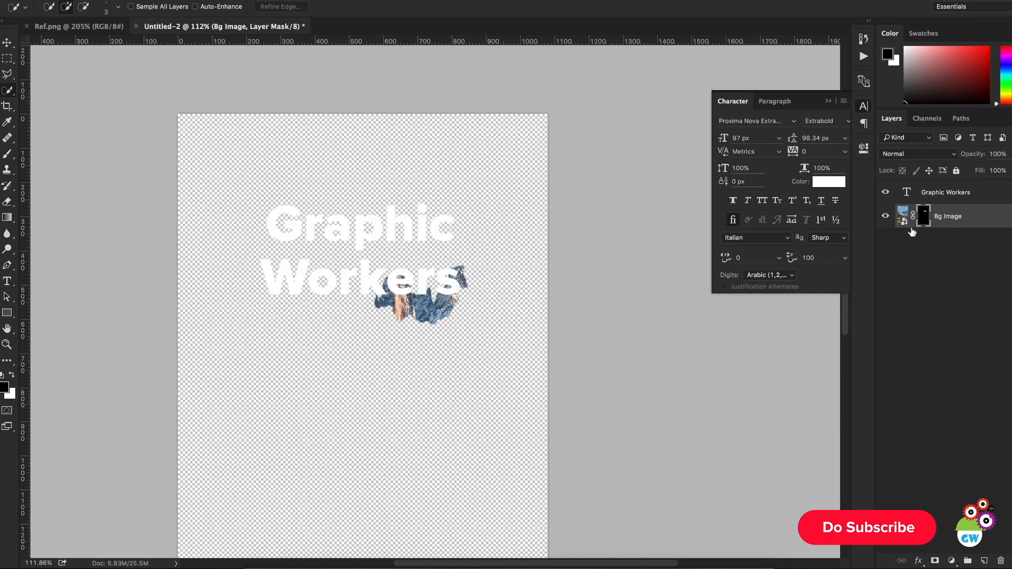
mouse_move(924, 216)
mouse_down()
mouse_move(929, 194)
mouse_move(930, 226)
mouse_up()
click(924, 195)
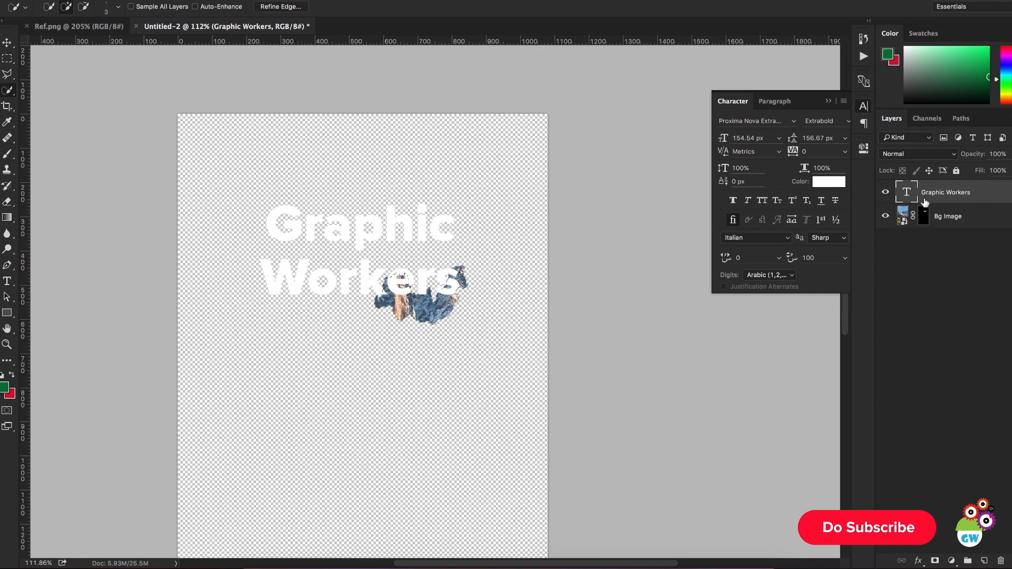
key(super+shift+i)
click(935, 561)
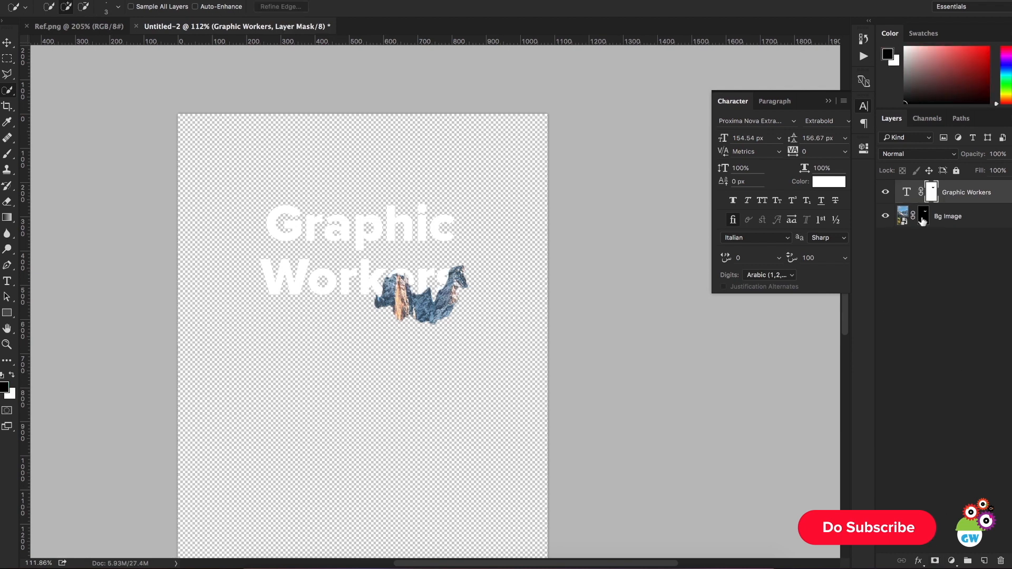
Step: Disable the Bg Image layer mask and inspect the title where it passes behind the peaks
click(923, 217)
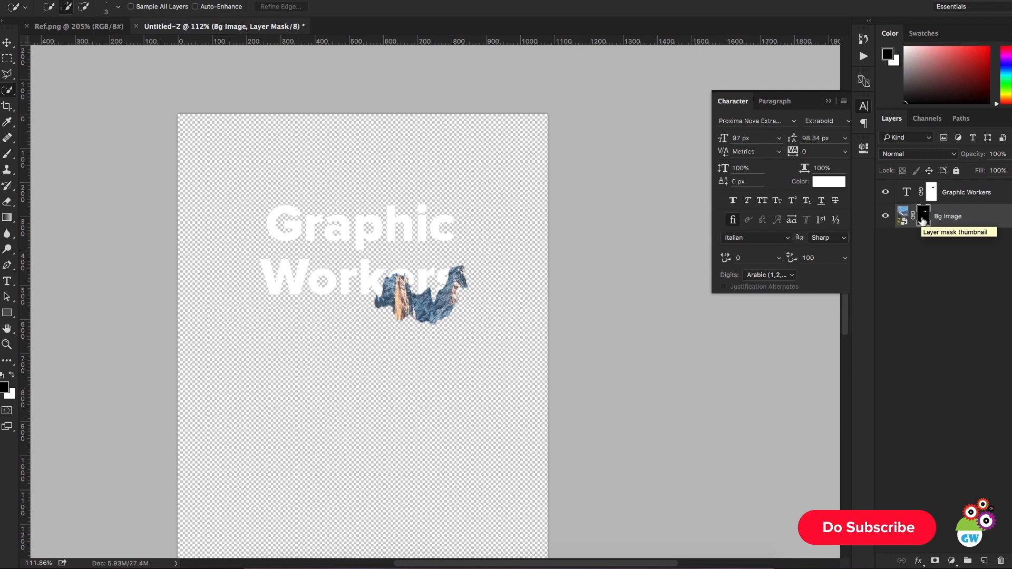
shift+click(923, 218)
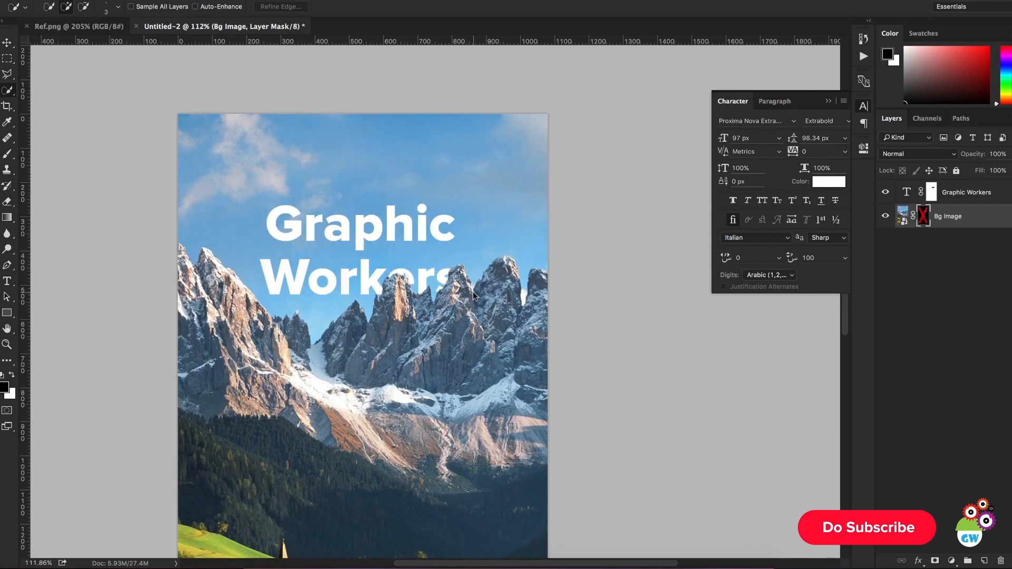
key(ctrl+0)
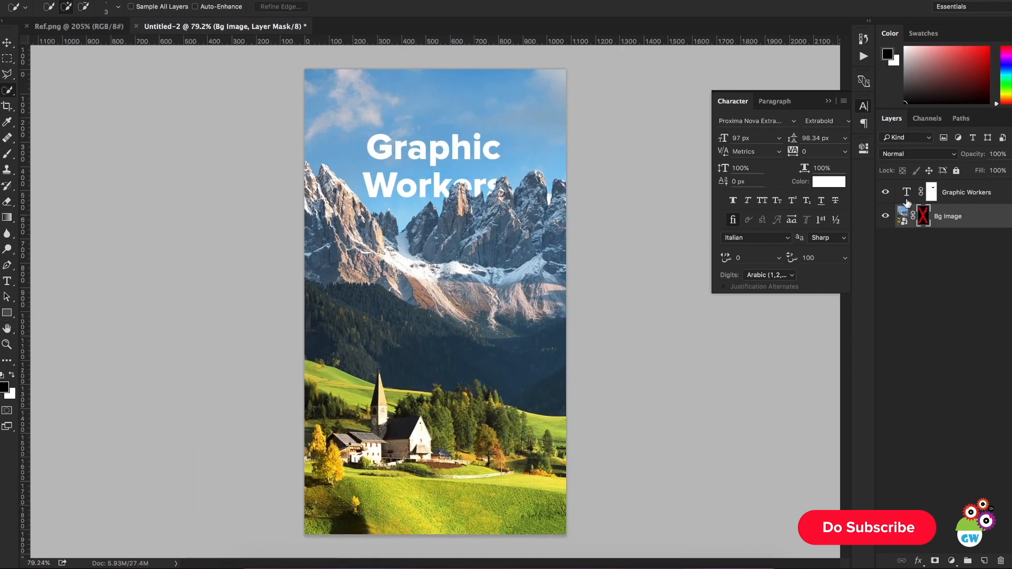
scroll(472, 165, up, 4)
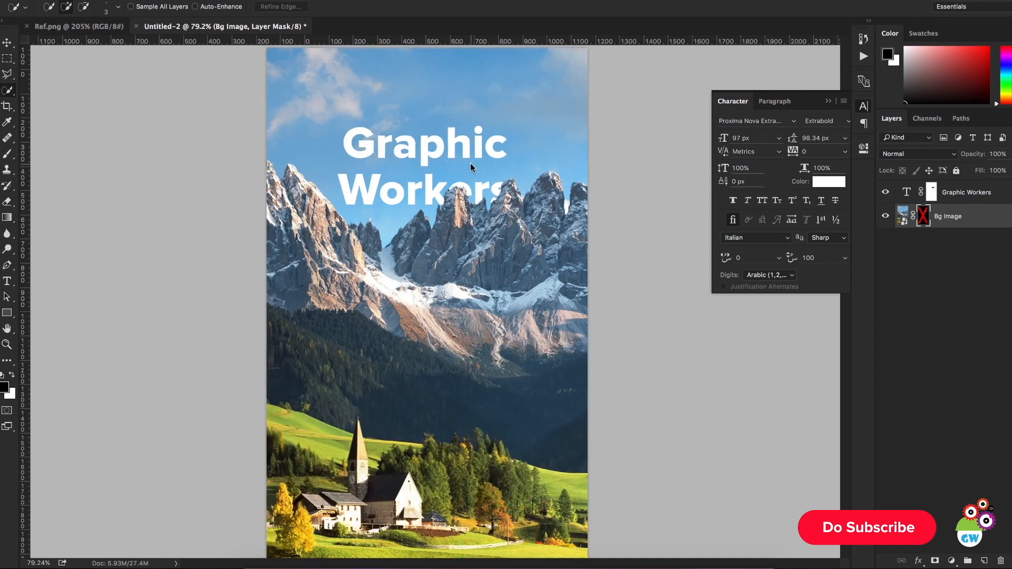
scroll(447, 211, up, 1)
scroll(528, 179, down, 5)
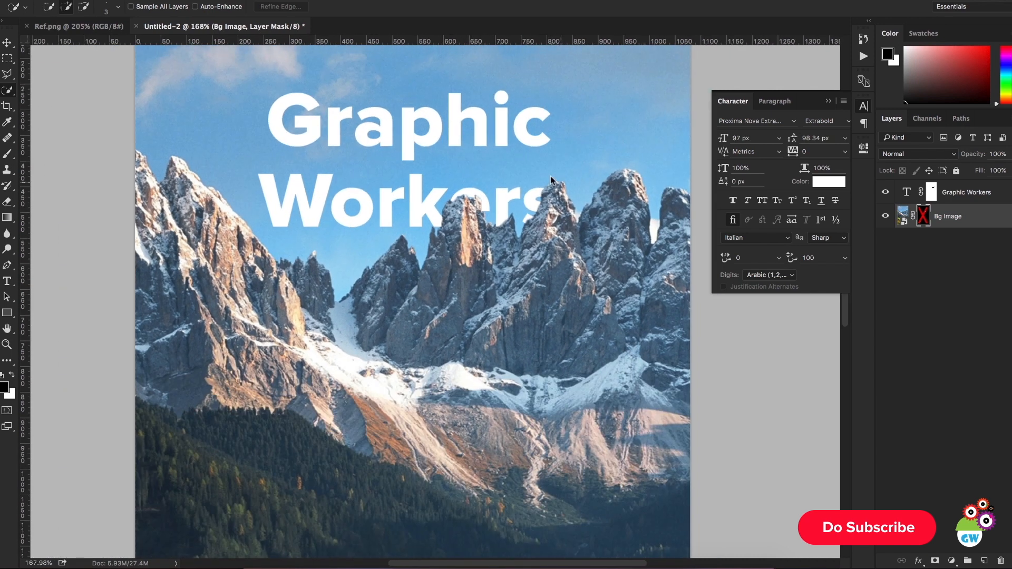
scroll(527, 182, down, 4)
scroll(453, 232, up, 4)
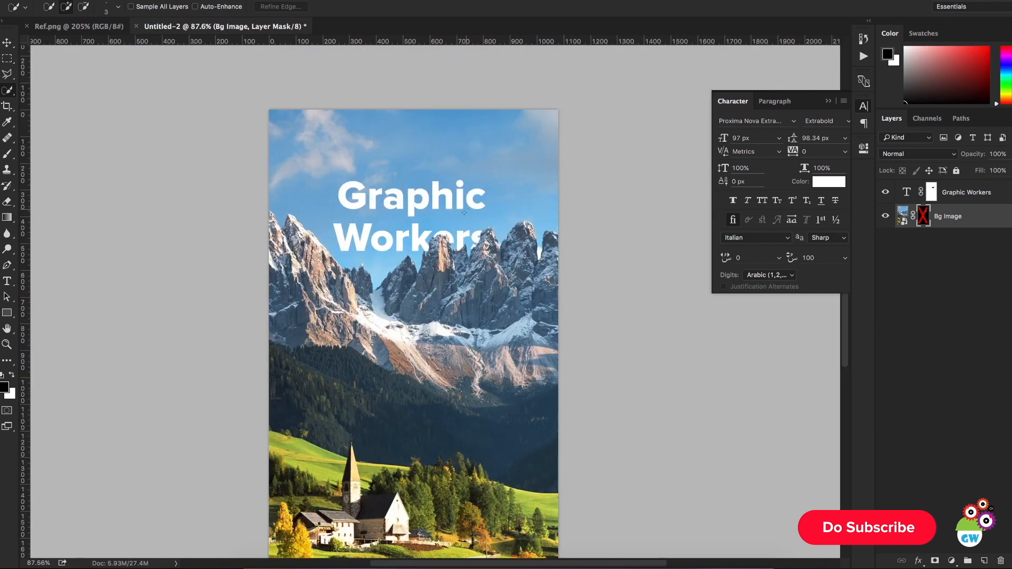
key(super+0)
Step: Set the title's font style to Regular and turn on All Caps
click(8, 42)
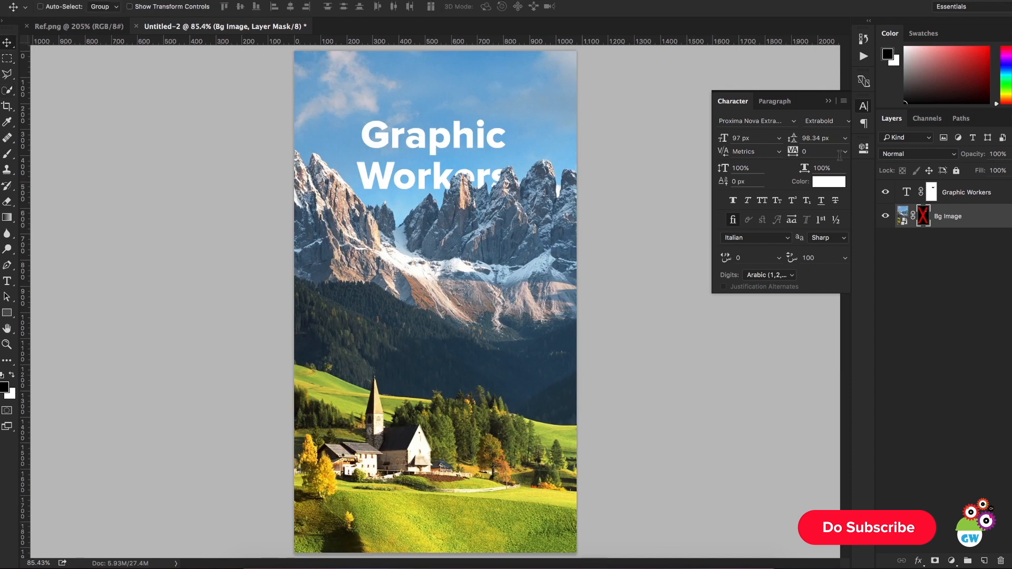
click(842, 122)
click(843, 126)
click(896, 182)
click(847, 122)
click(835, 134)
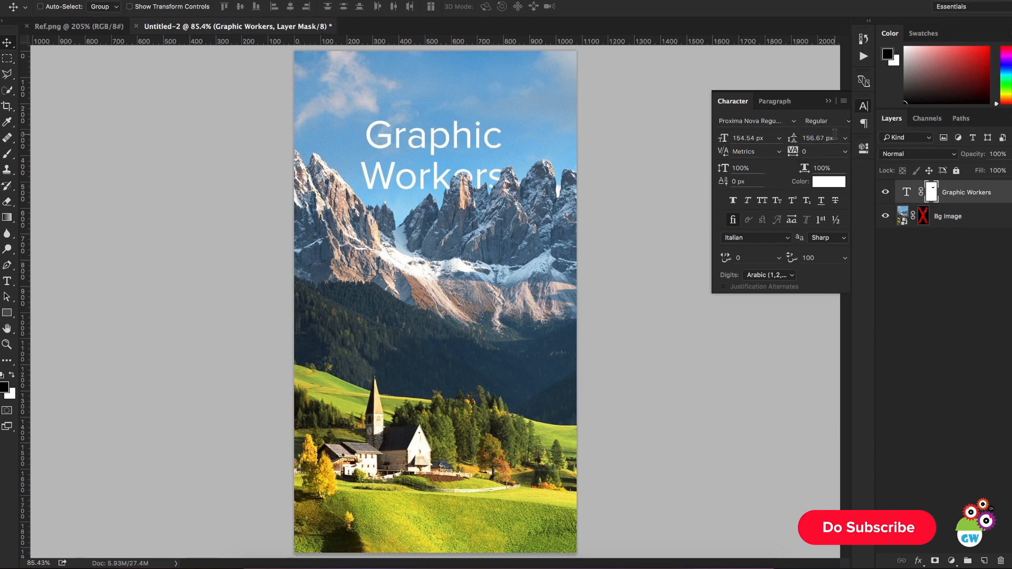
click(762, 200)
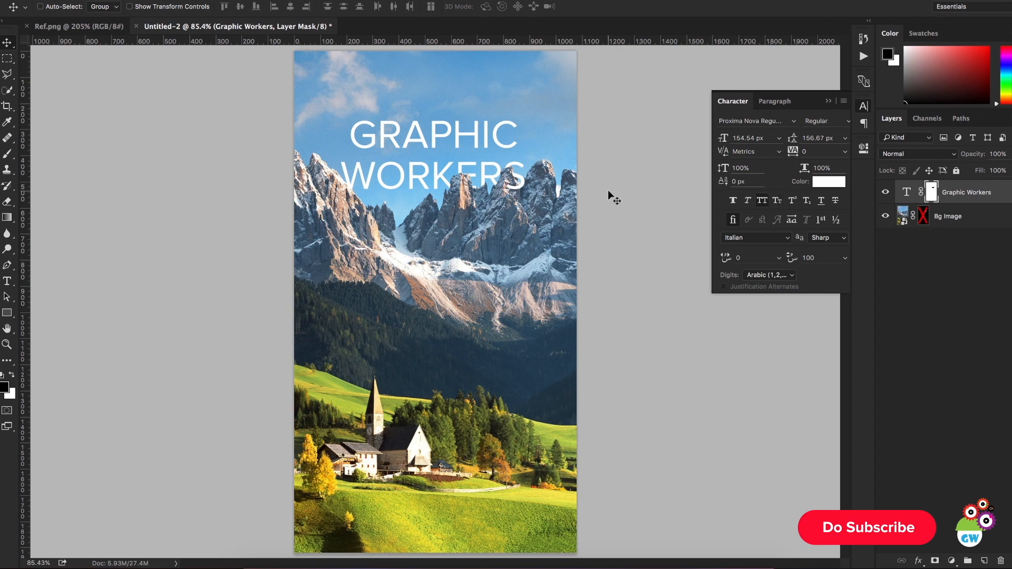
scroll(609, 190, down, 2)
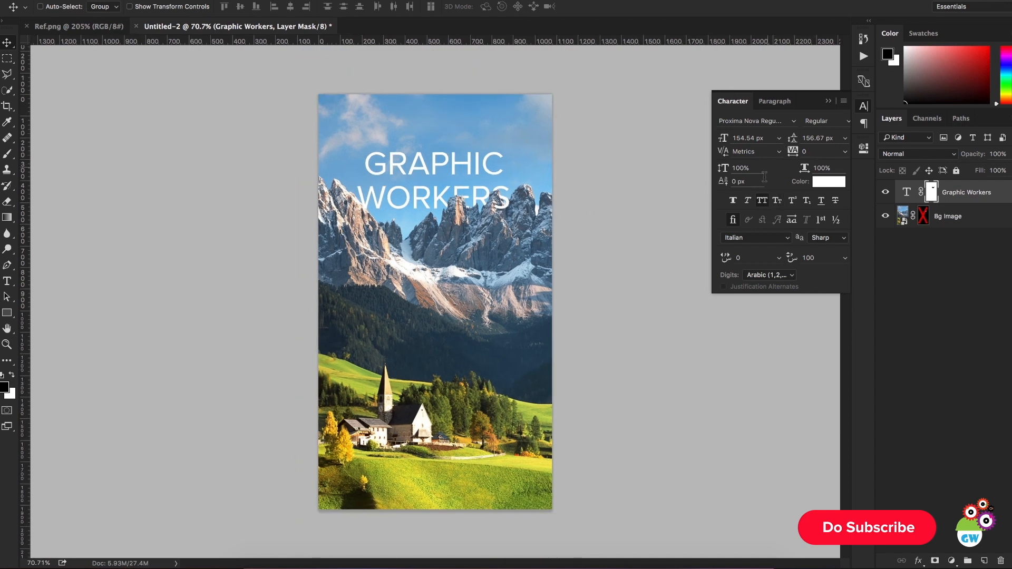
Step: Unlink the mask from the Graphic Workers text layer and shift the text independently of its mask
click(921, 192)
click(911, 193)
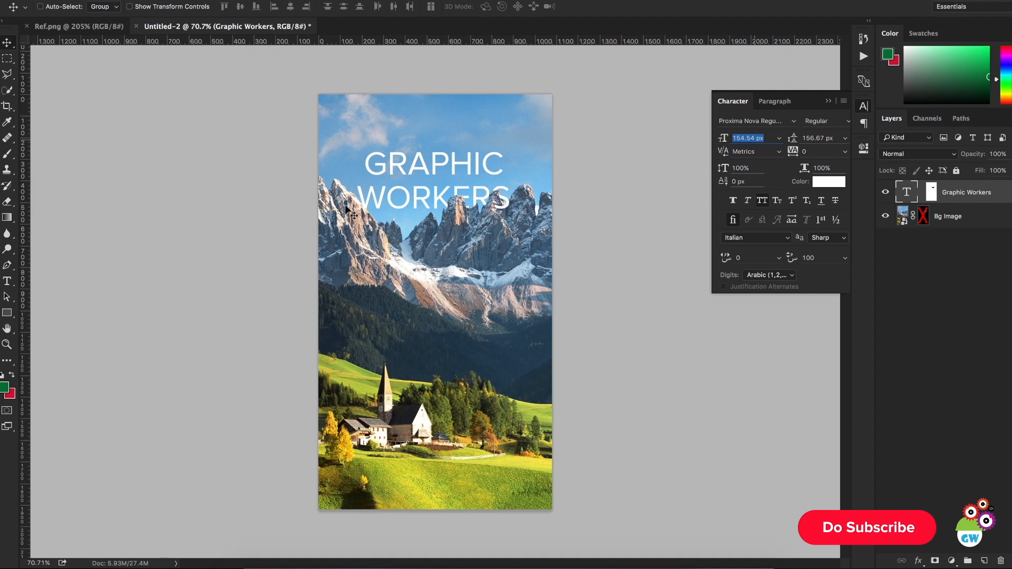
drag(446, 232, 442, 313)
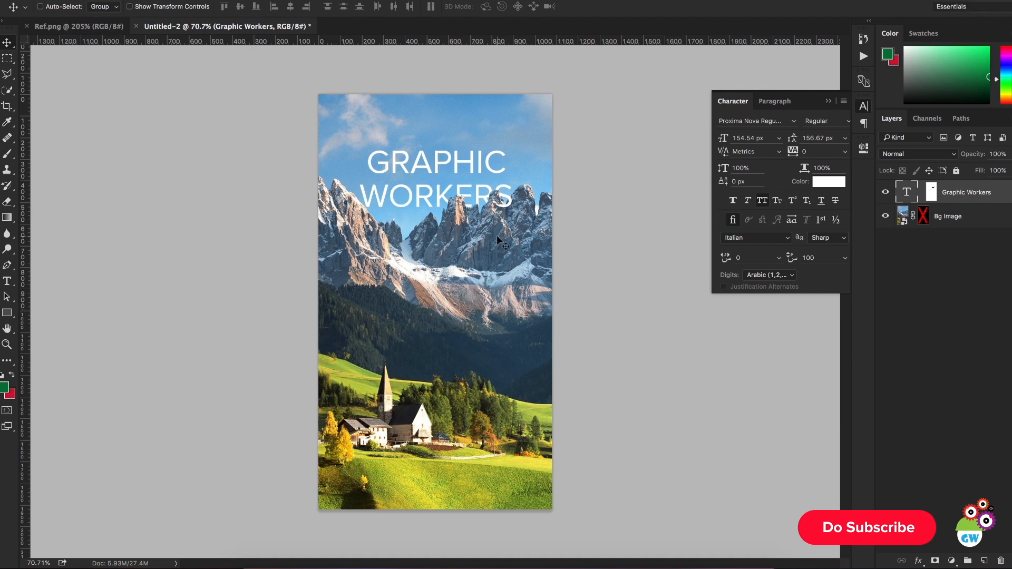
Step: Set the "Graphic Workers" title's font size to 120 px
click(756, 137)
text(12)
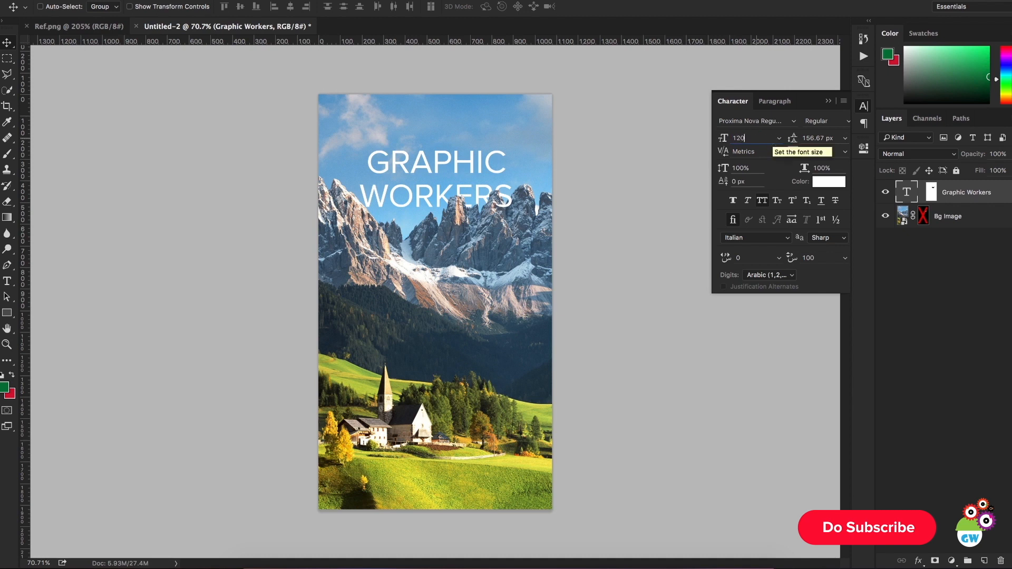
text(0)
key(Return)
Step: Set the title's leading to 100 px and reposition the text centrally with its second line partly behind the peaks
drag(817, 139, 806, 142)
scroll(813, 143, up, 10)
text(100)
key(Return)
drag(477, 156, 548, 216)
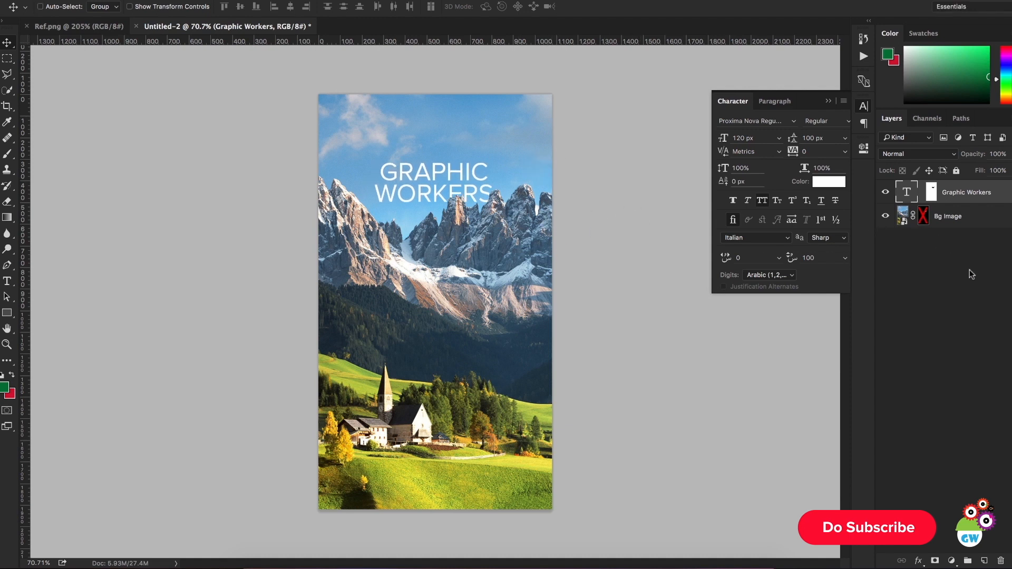
Step: Add a new layer beneath Bg Image and fill it with red after swapping the foreground and background colours
click(994, 407)
click(984, 560)
drag(980, 195, 987, 293)
click(12, 376)
key(alt+BackSpace)
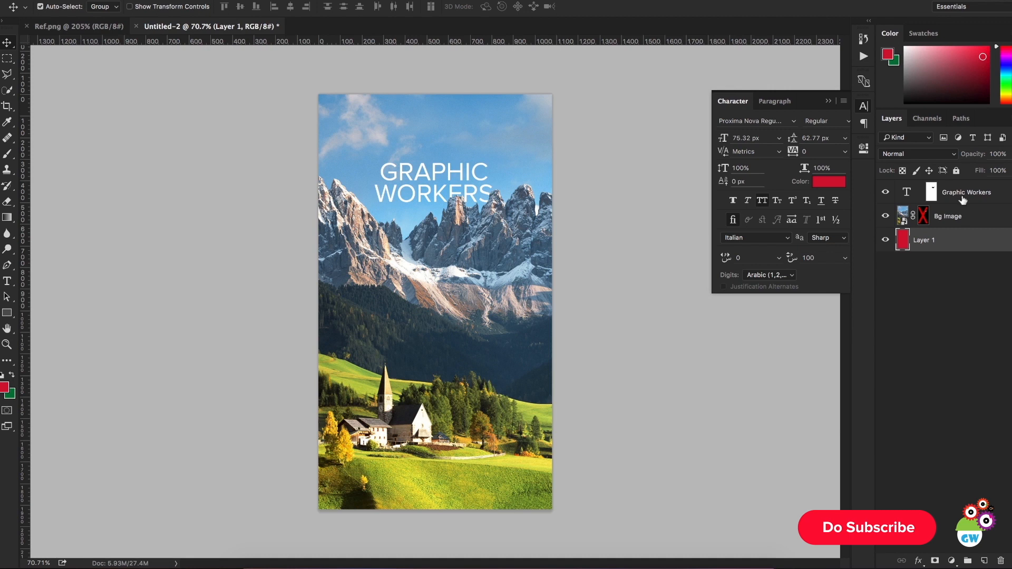
Step: Centre the Graphic Workers title horizontally against the full-canvas red Layer 1, then make the title layer active again
click(963, 199)
click(292, 4)
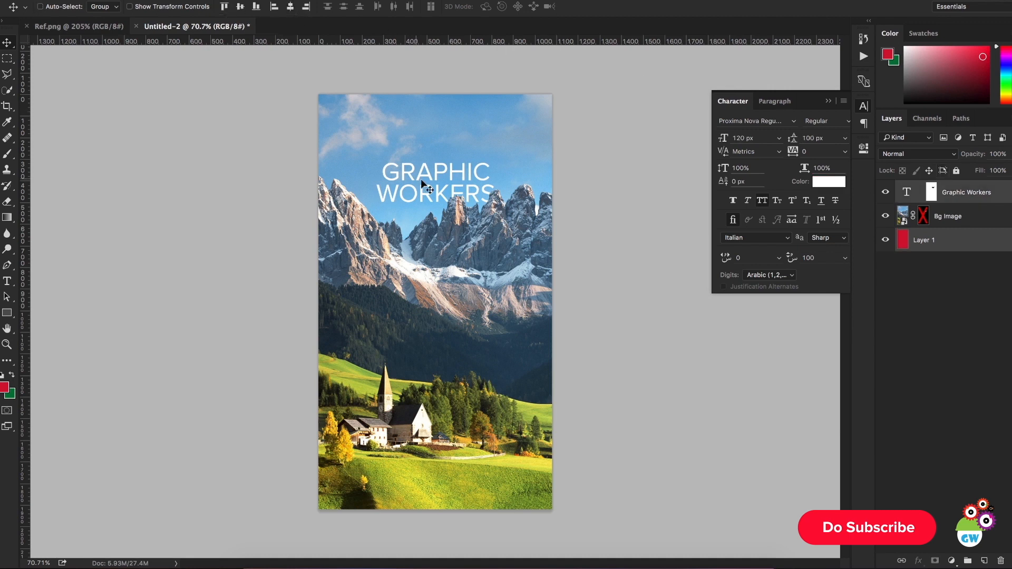
super+click(440, 191)
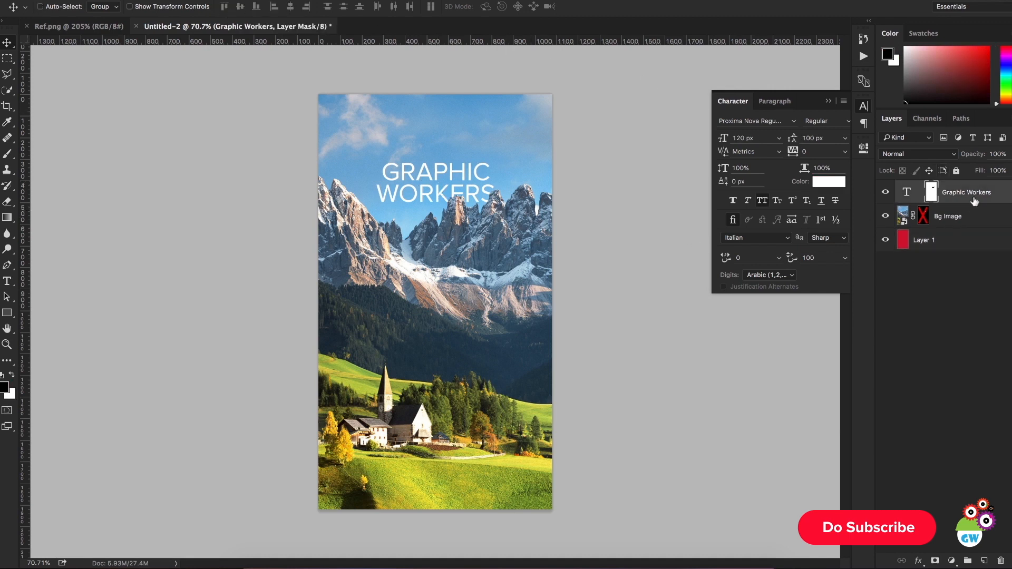
Step: Retouch the title's layer mask with the Brush around the final S of WORKERS, painting with black and then white
key(b)
click(510, 200)
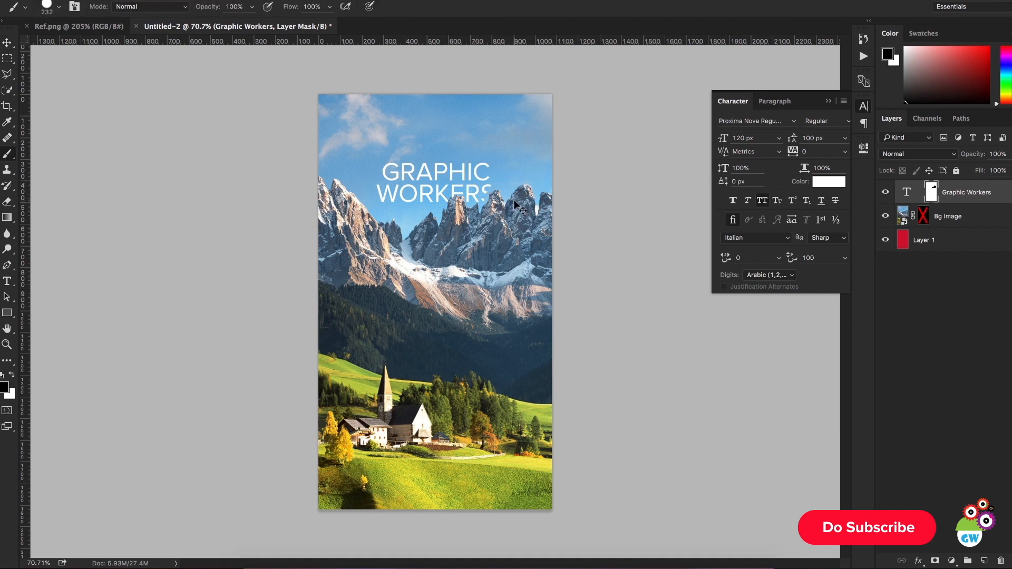
key(x)
click(514, 201)
click(6, 43)
scroll(488, 182, up, 3)
scroll(489, 182, down, 2)
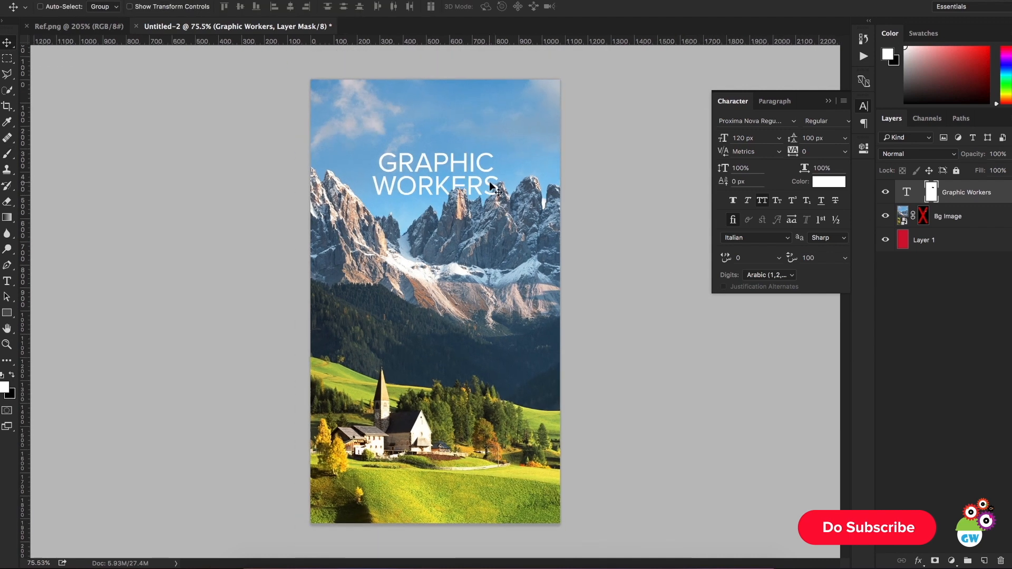
scroll(490, 181, down, 1)
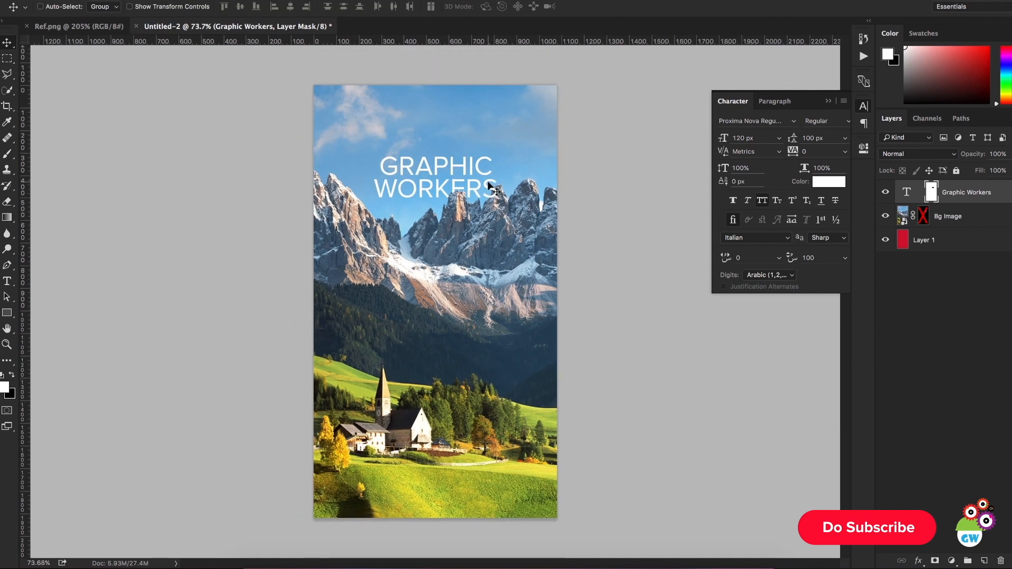
Step: Scale the Graphic Workers text to about 119.6% independently of its mask and shift it slightly upward
click(901, 194)
key(ctrl+t)
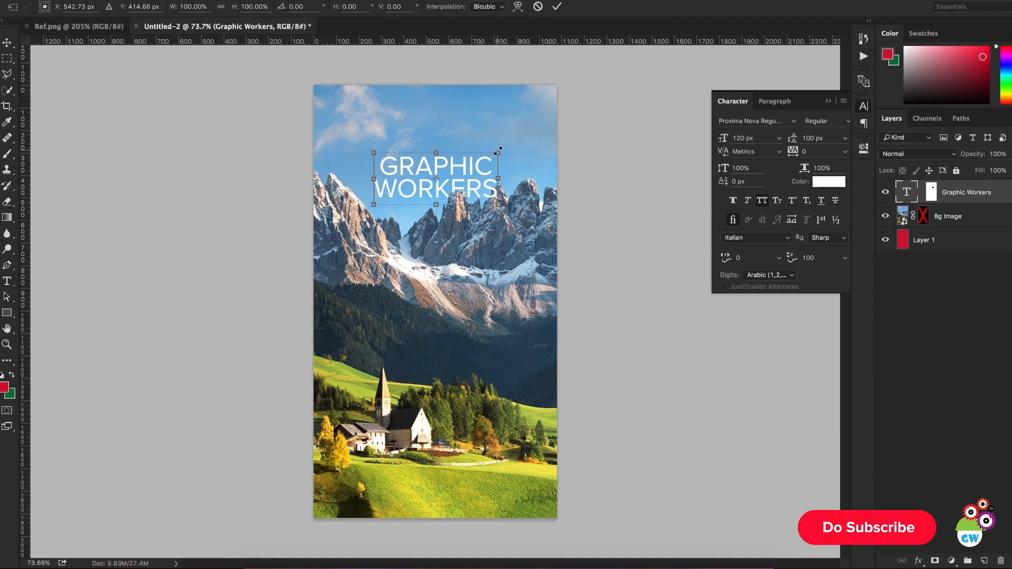
drag(497, 151, 512, 150)
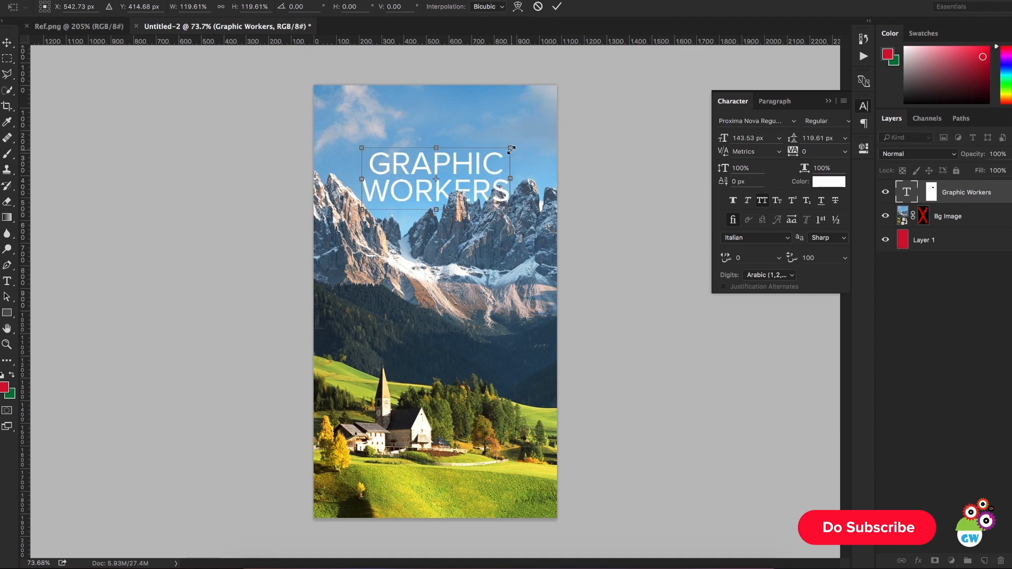
key(Return)
drag(515, 210, 515, 204)
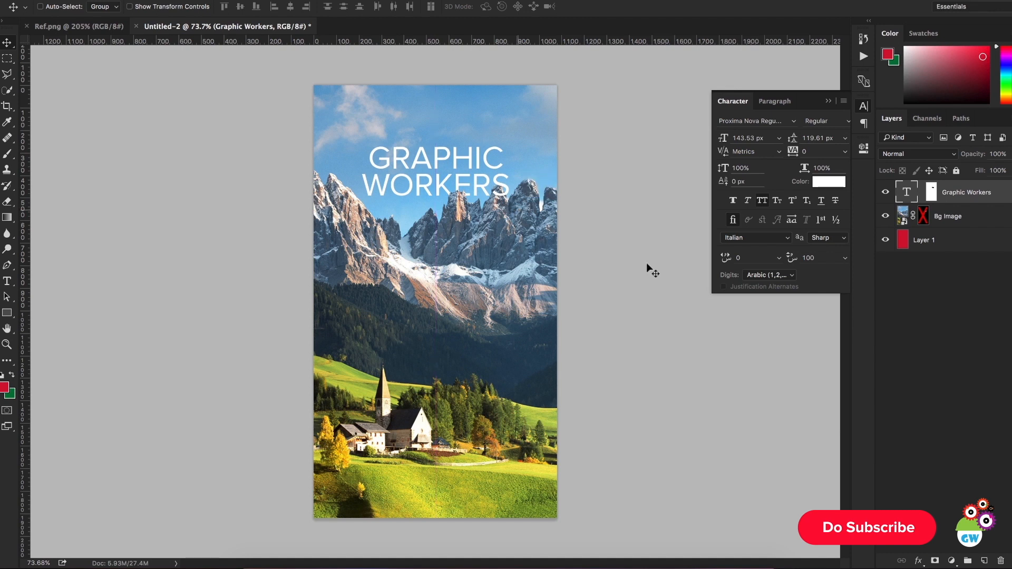
click(827, 101)
scroll(548, 213, up, 2)
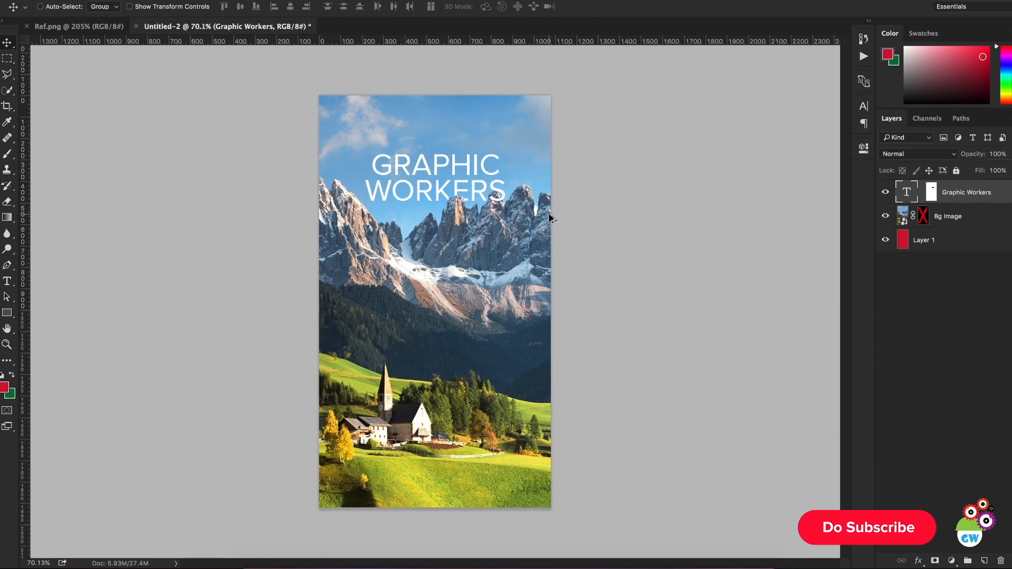
scroll(525, 226, up, 1)
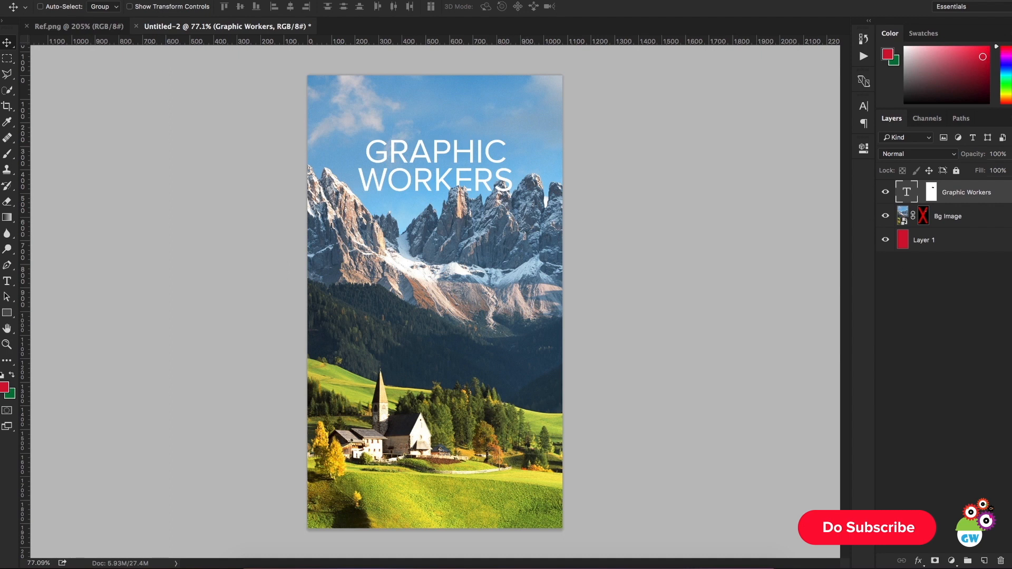
Step: Check the field underlines in Ref.png and draw a thin rectangle about 579 by 7 px across the lower hillside above Layer 1
click(958, 260)
click(945, 245)
click(45, 26)
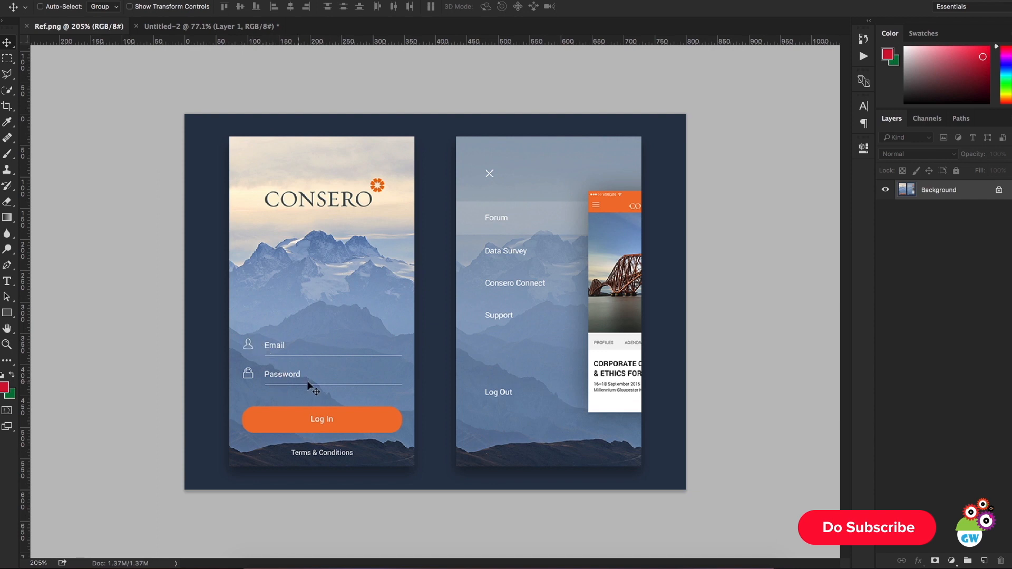
click(248, 29)
click(10, 313)
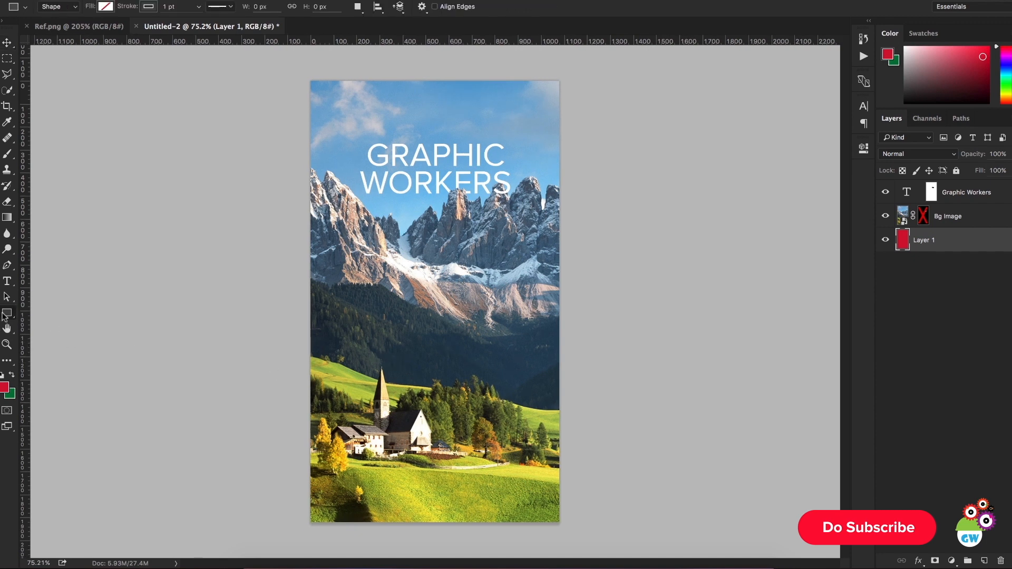
drag(5, 317, 37, 313)
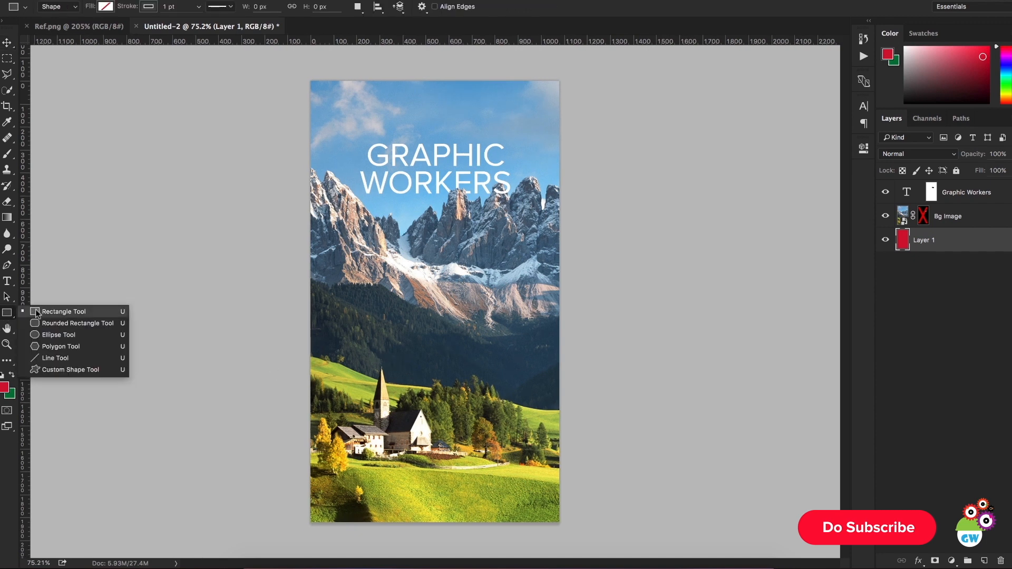
click(74, 311)
drag(379, 390, 513, 391)
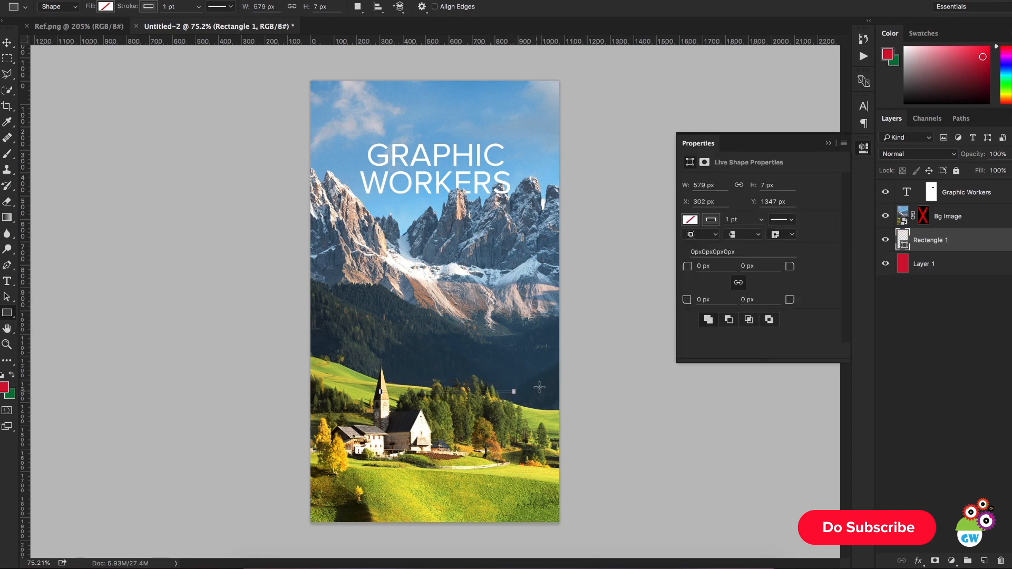
Step: Give the thin rectangle a white fill and no stroke
click(711, 220)
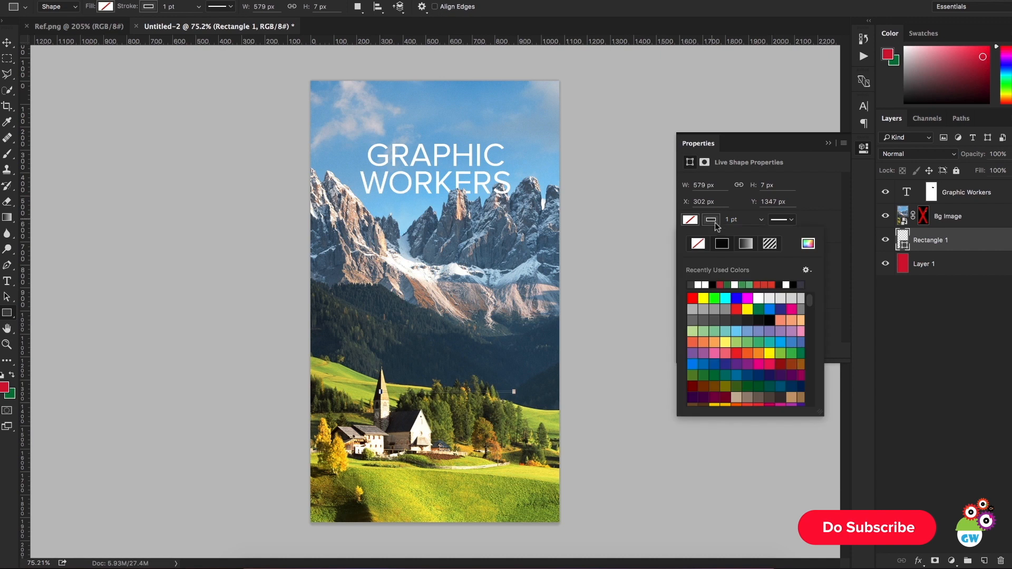
click(698, 245)
click(761, 299)
click(828, 144)
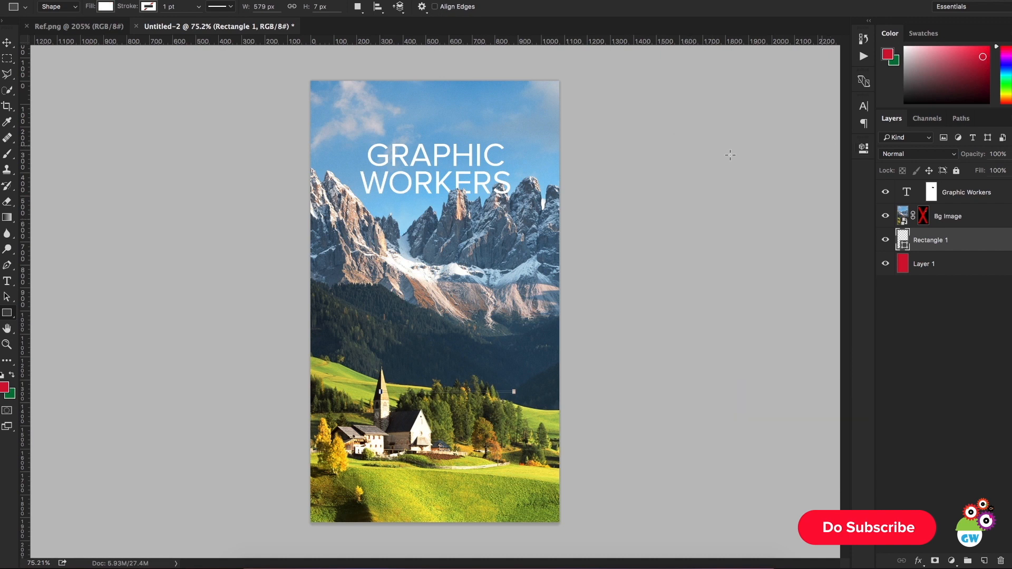
Step: Place the Rectangle 1 layer above Bg Image and position the line over the dark hillside just above the church spire
key(v)
drag(529, 407, 526, 313)
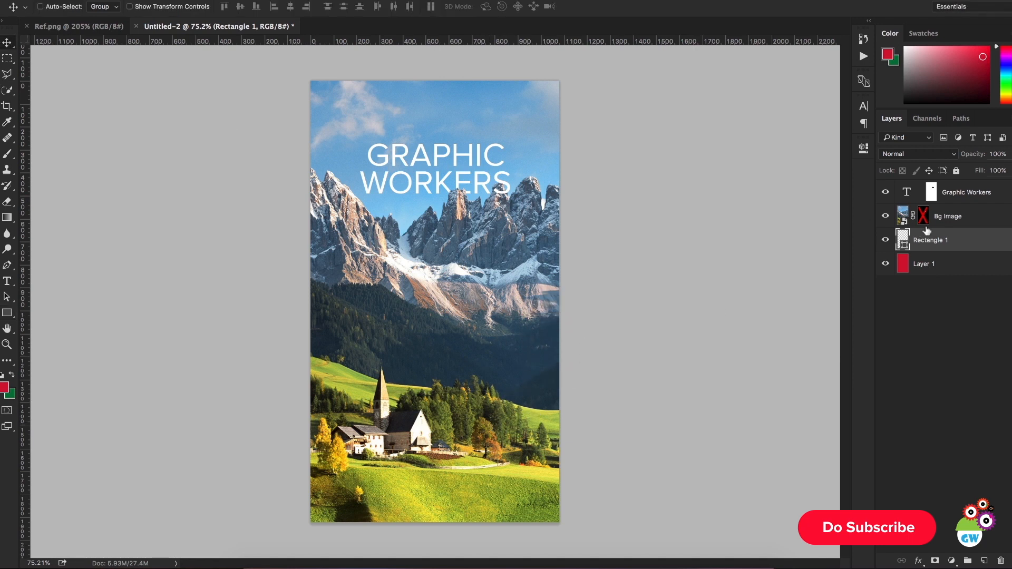
drag(974, 242, 974, 214)
drag(603, 387, 616, 419)
drag(594, 383, 598, 394)
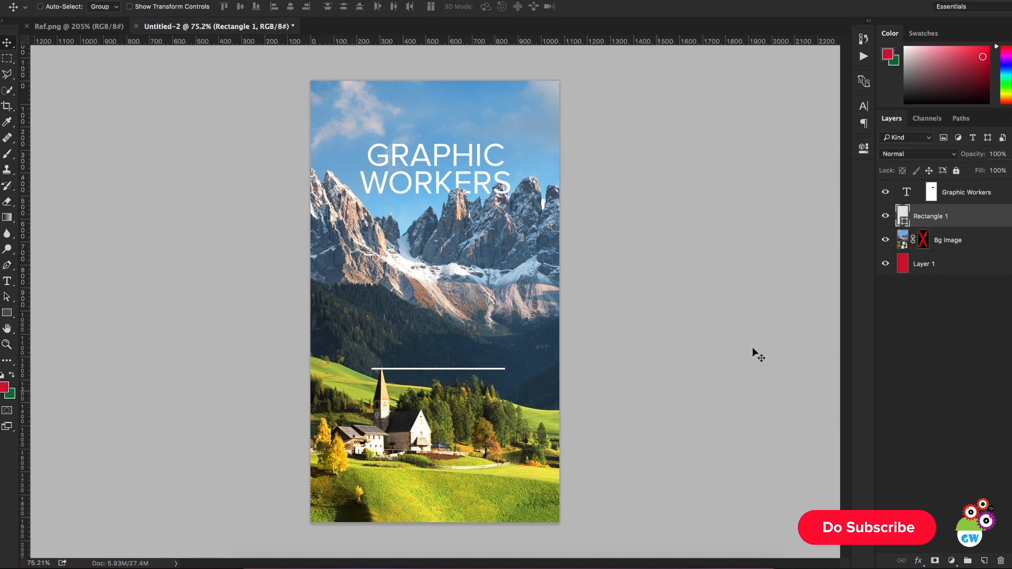
Step: Set the white line's height to 4 px and shift it upward to about Y 1203 px
click(864, 146)
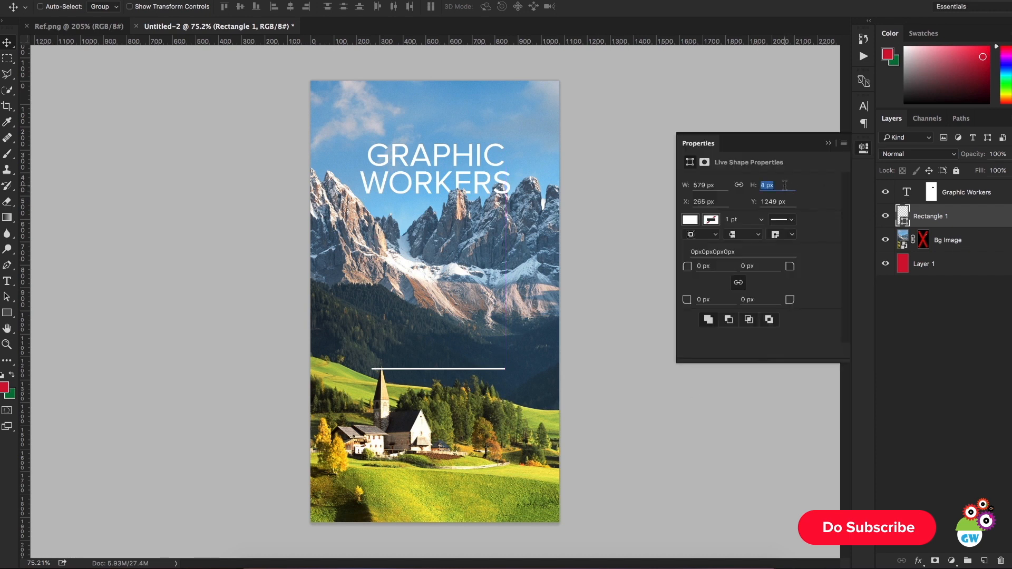
key(Return)
click(829, 143)
drag(561, 380, 532, 402)
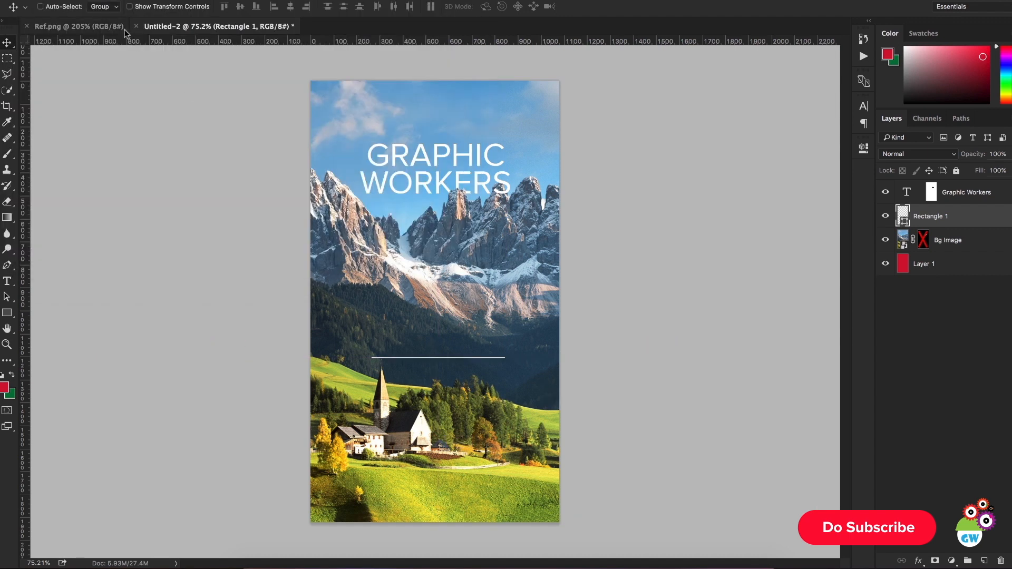
Step: Compare with the field layout in Ref.png and move the white line right to about X 347 px
click(80, 27)
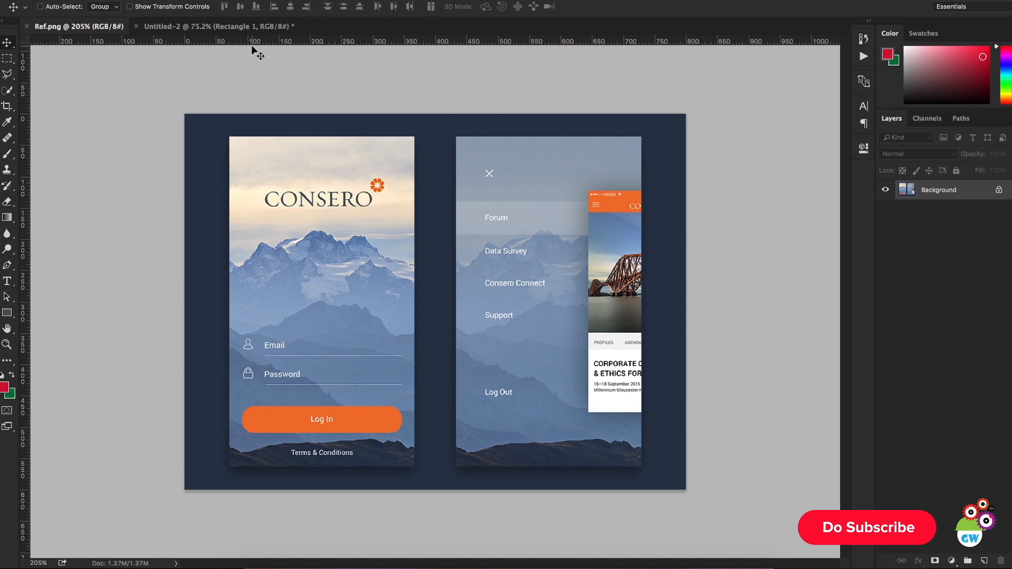
click(209, 24)
drag(558, 422, 577, 423)
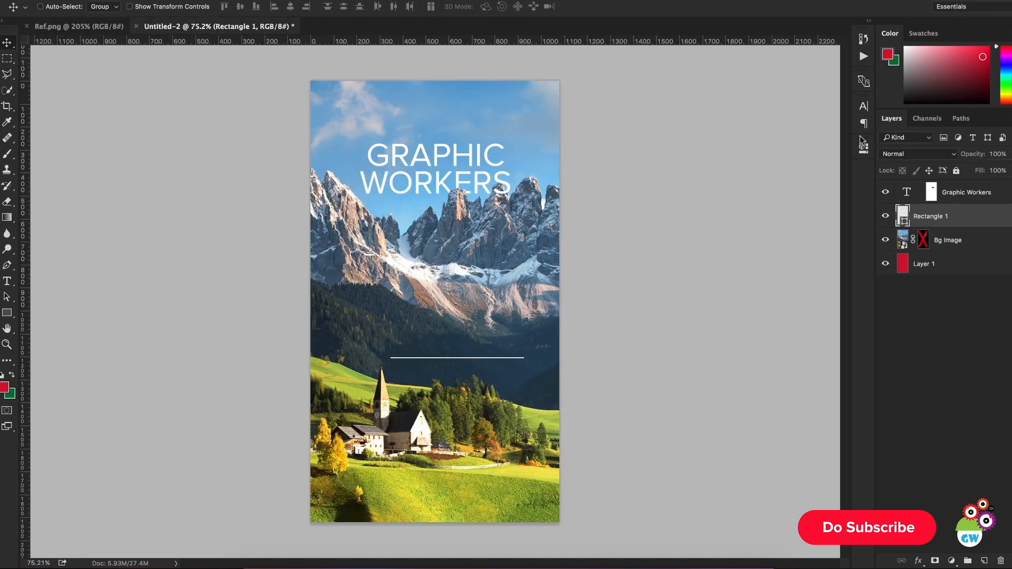
Step: Set the white line's height to 3 px and move it slightly left to about X 327 px
click(863, 107)
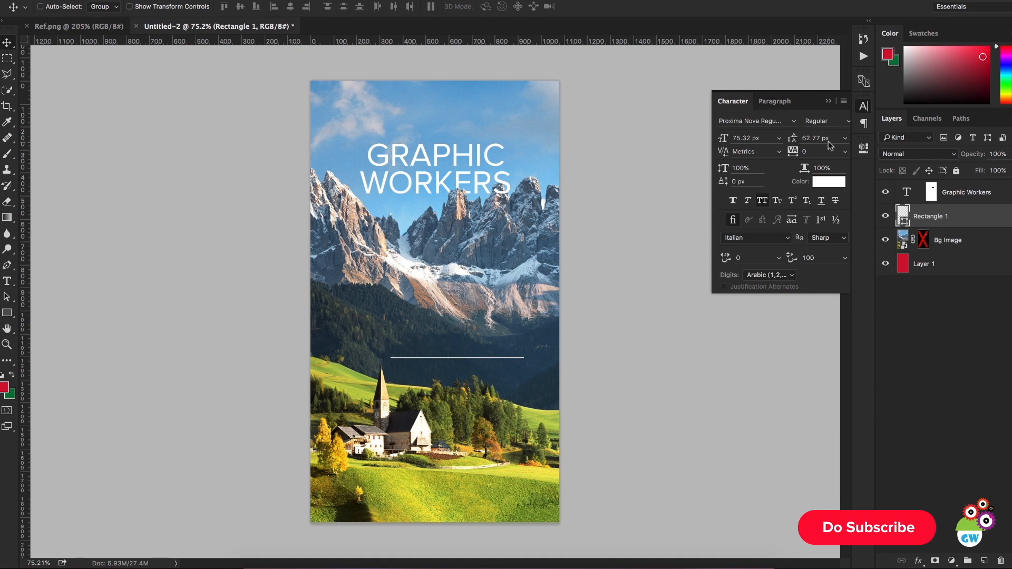
click(863, 149)
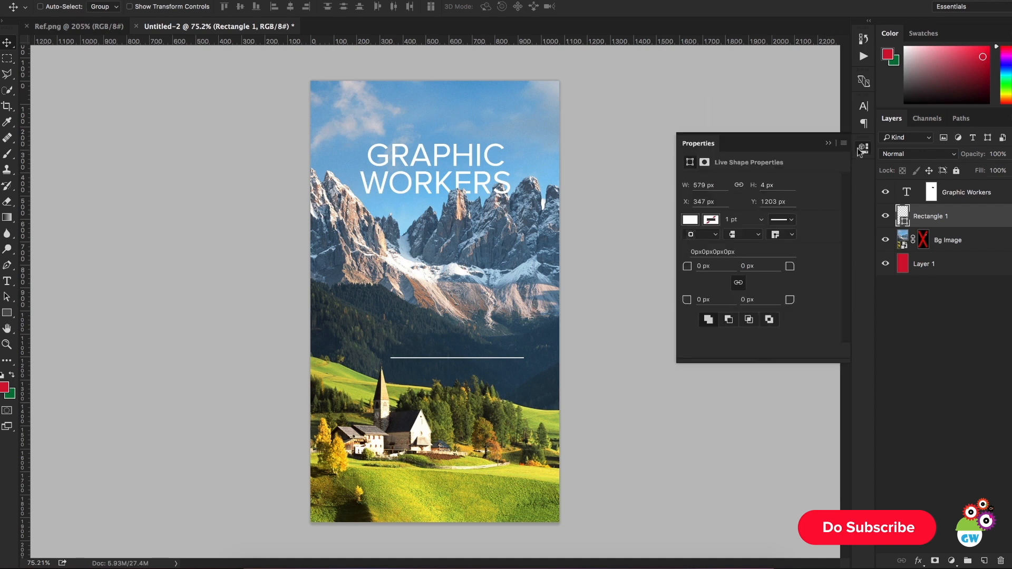
key(Return)
click(832, 144)
drag(522, 330, 517, 330)
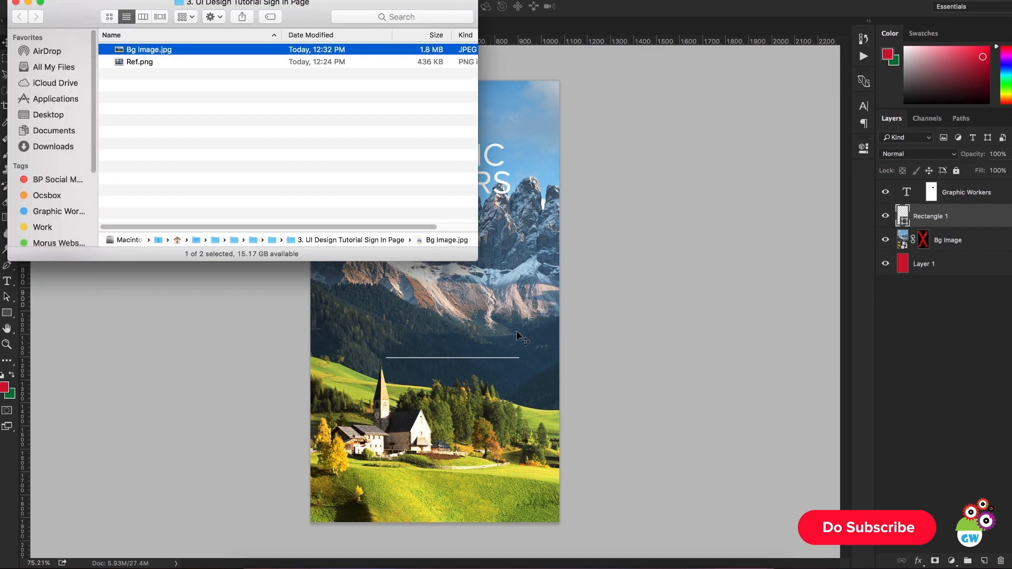
Step: Check the field labels in Ref.png and add an "Email" text layer above the white line with All Caps turned off
key(super+Tab)
click(80, 27)
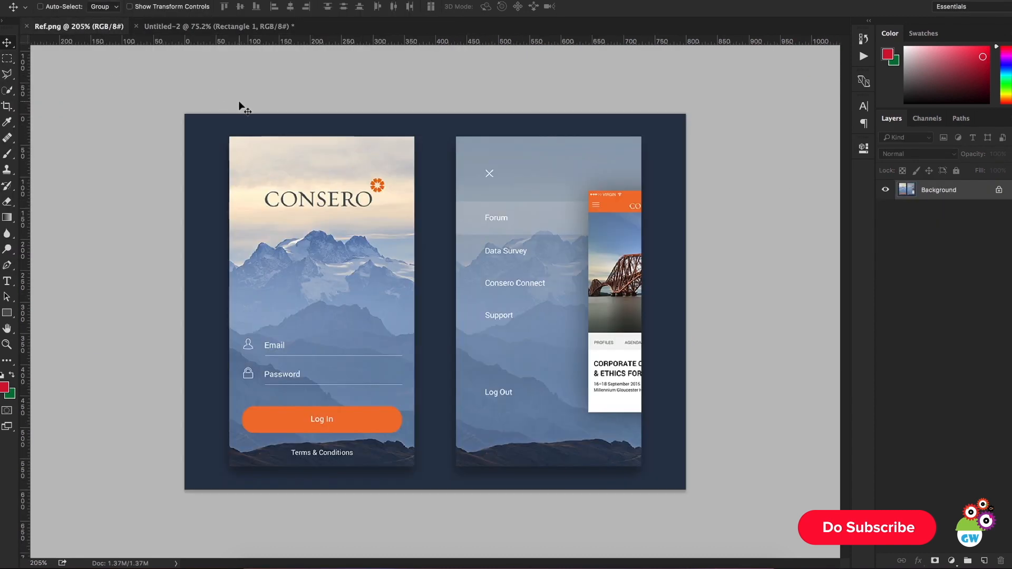
click(217, 27)
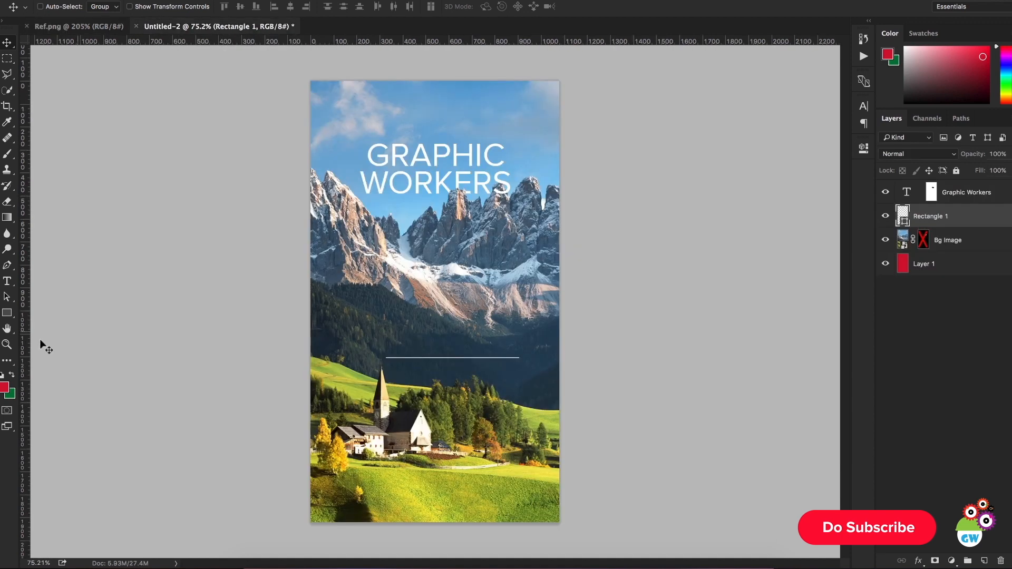
click(7, 281)
click(95, 26)
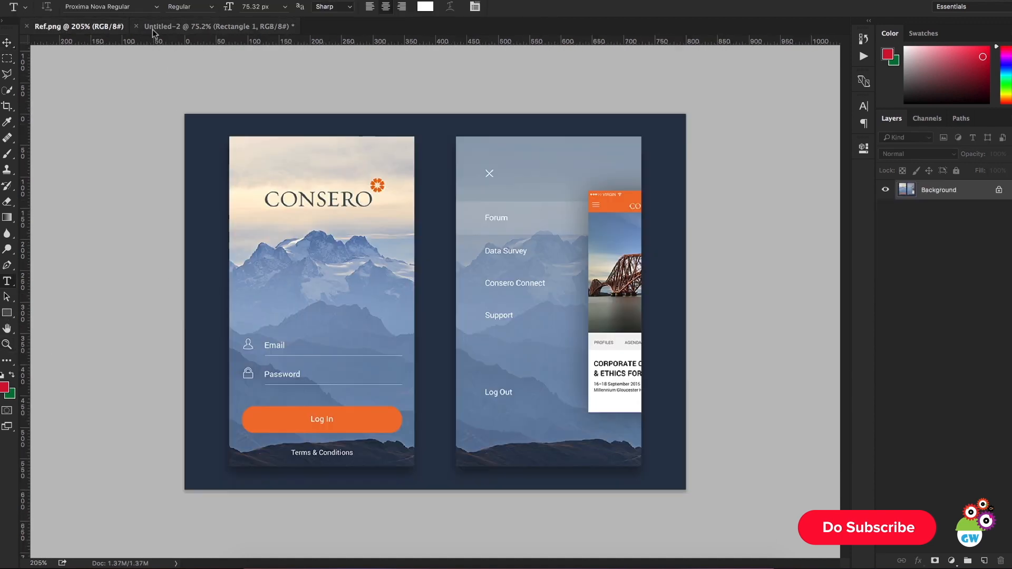
click(217, 27)
click(437, 367)
text(EMAIL)
key(ctrl+a)
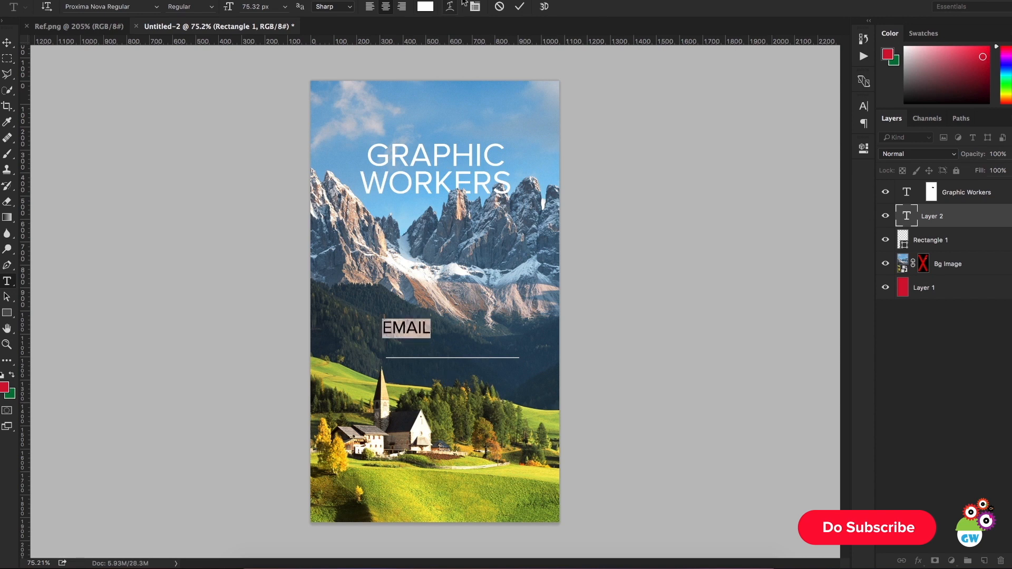
click(863, 107)
click(762, 201)
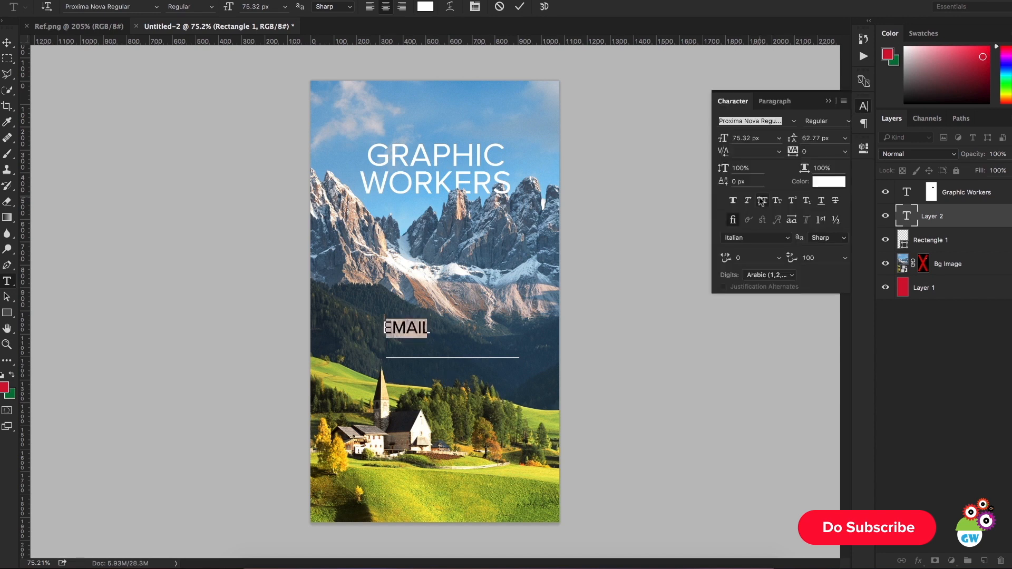
Step: Set the Email label's font size to 44 px and commit the text
double_click(272, 6)
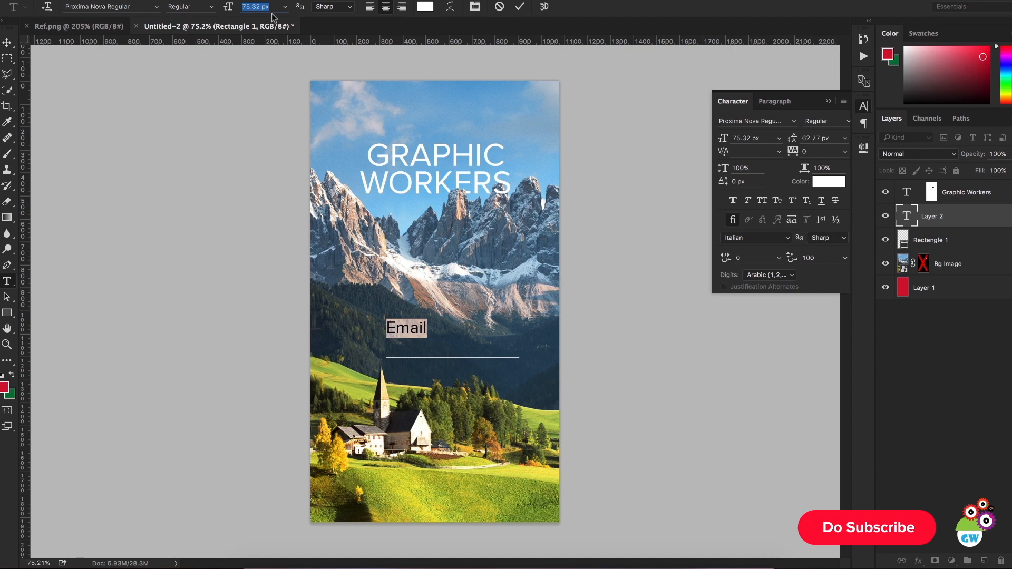
text(44)
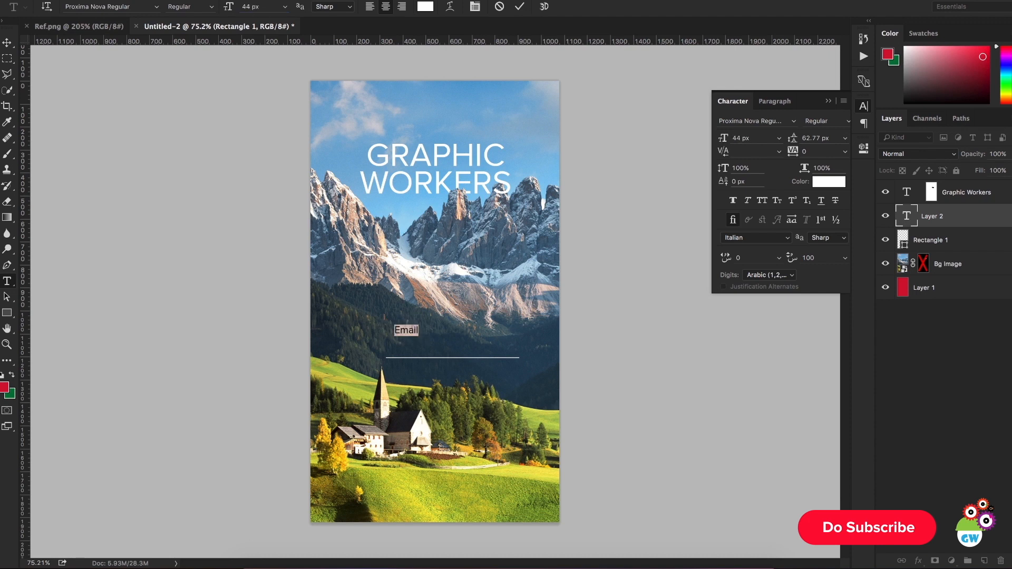
click(520, 6)
Step: Position the Email label directly above the white line, near the line's left end
click(6, 45)
drag(360, 240, 360, 259)
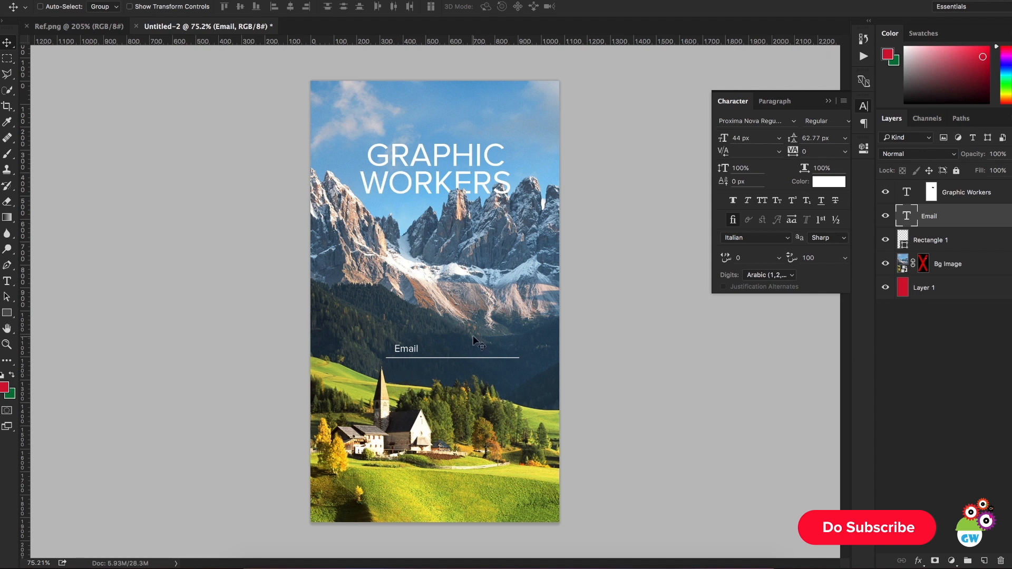
drag(452, 368, 459, 366)
key(Left)
key(Left)
key(Left)
key(Left)
key(Left)
key(Left)
key(Left)
key(Left)
key(Left)
key(Left)
key(Left)
key(Left)
key(Left)
key(Left)
key(Left)
key(Left)
key(Right)
key(Right)
key(Right)
key(Right)
Step: Widen the white line under the Email label slightly to the right, keeping its 3 px height
click(924, 242)
click(864, 148)
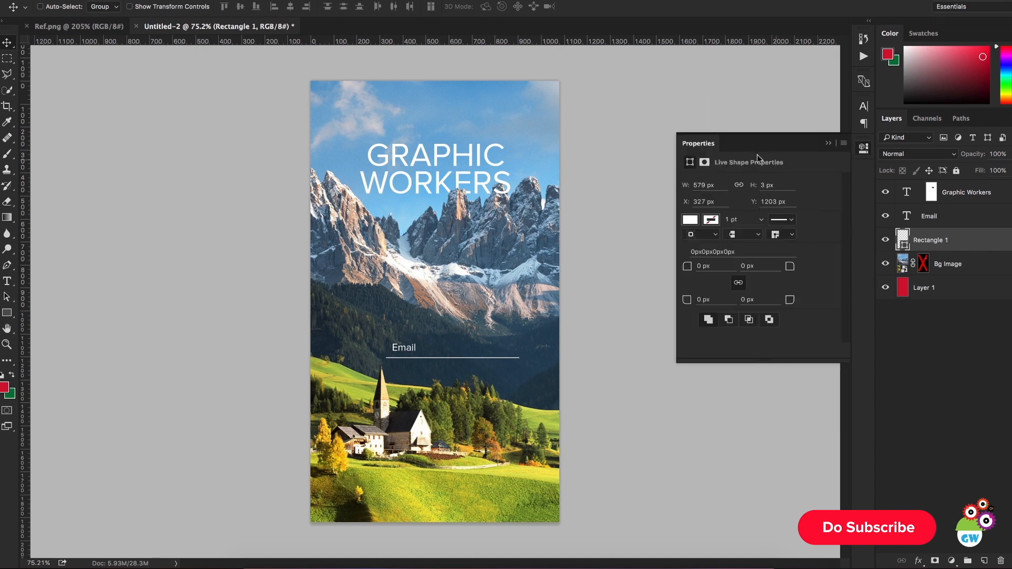
drag(708, 189, 731, 190)
click(828, 143)
click(928, 338)
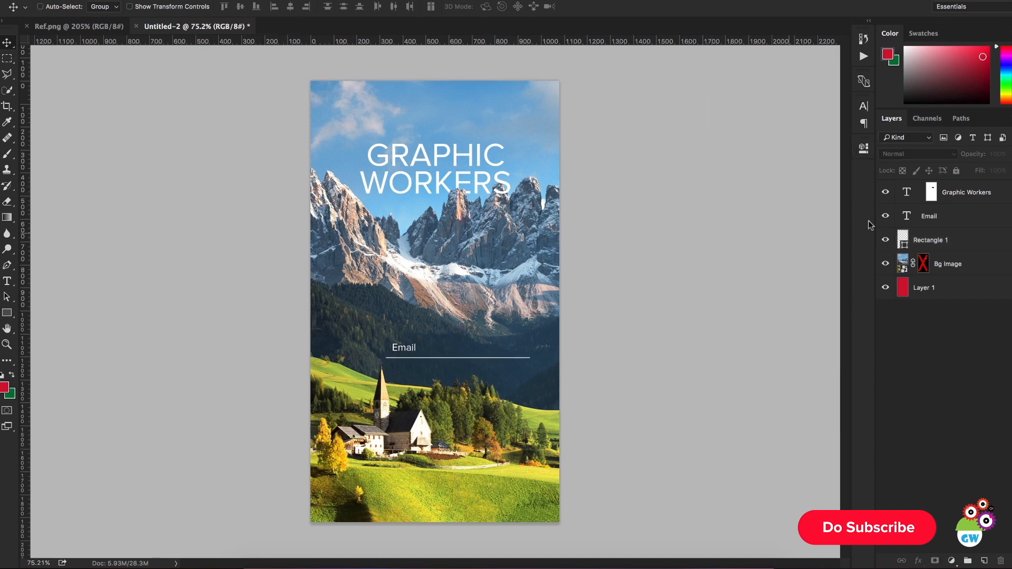
Step: Move the Email label and its white line together slightly to the left, then deselect both layers
click(944, 224)
shift+click(944, 240)
drag(705, 298, 698, 314)
click(951, 347)
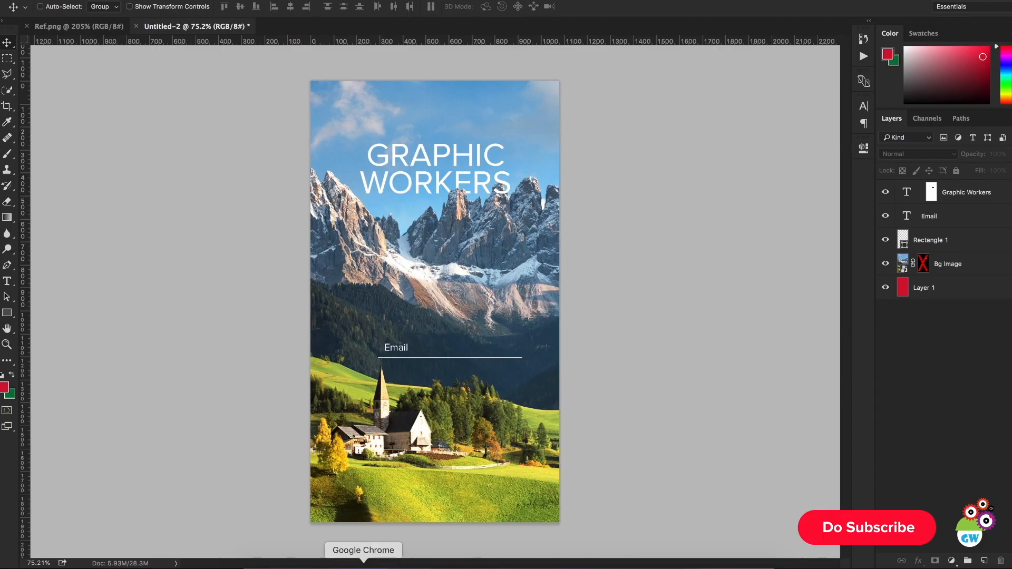
Step: Switch to Google Chrome and open iconfinder.com in a new tab
click(362, 564)
key(super+t)
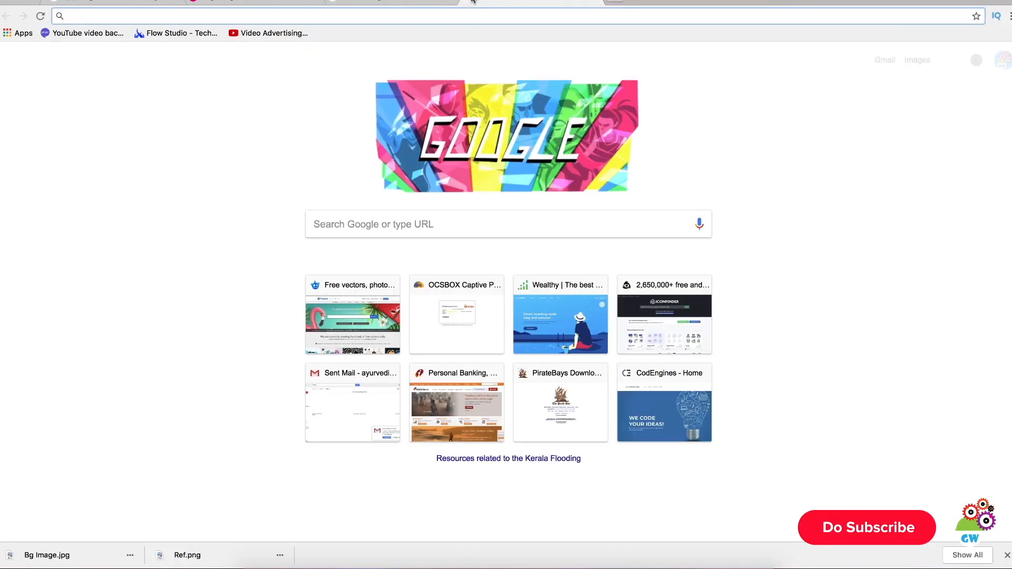
text(iconfinder.com)
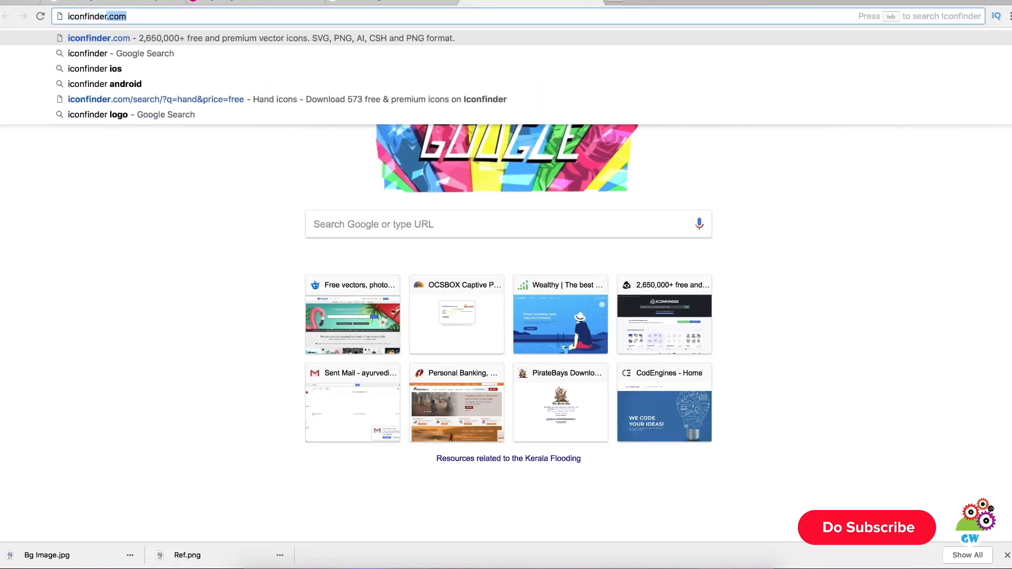
key(Return)
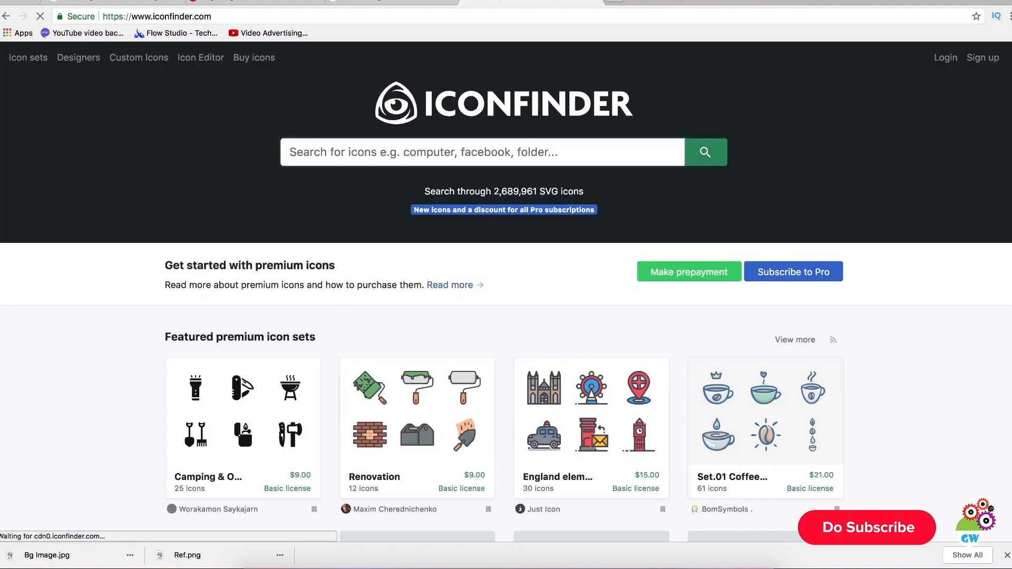
Step: Search Iconfinder for "user" icons and restrict the results to free ones
text(u)
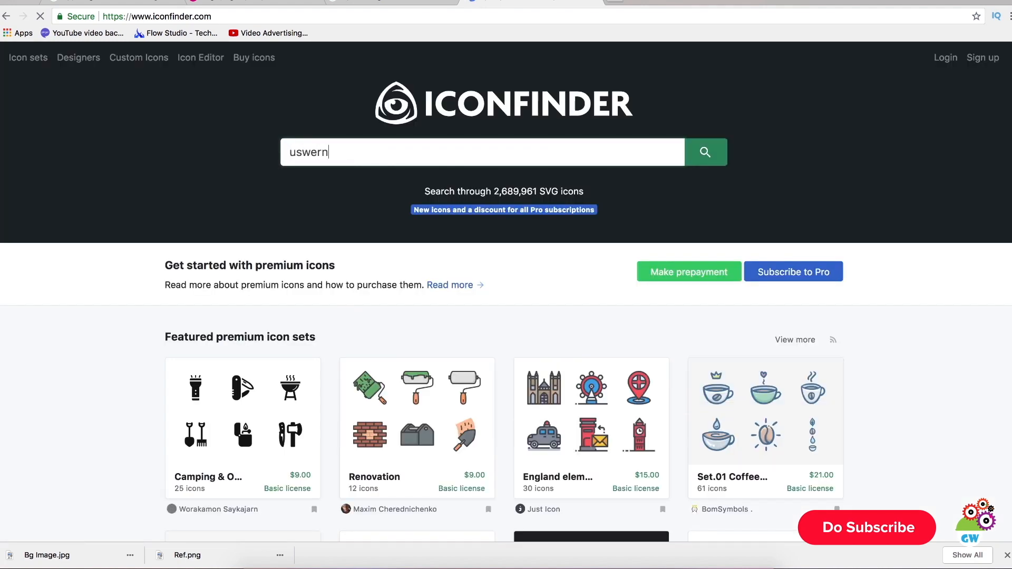
text(ser)
key(Return)
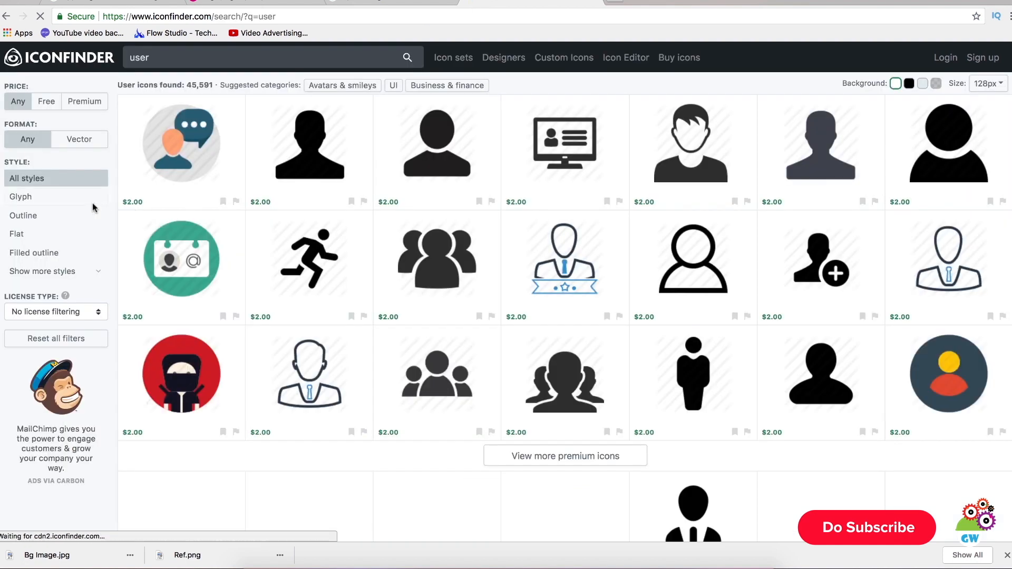
click(46, 101)
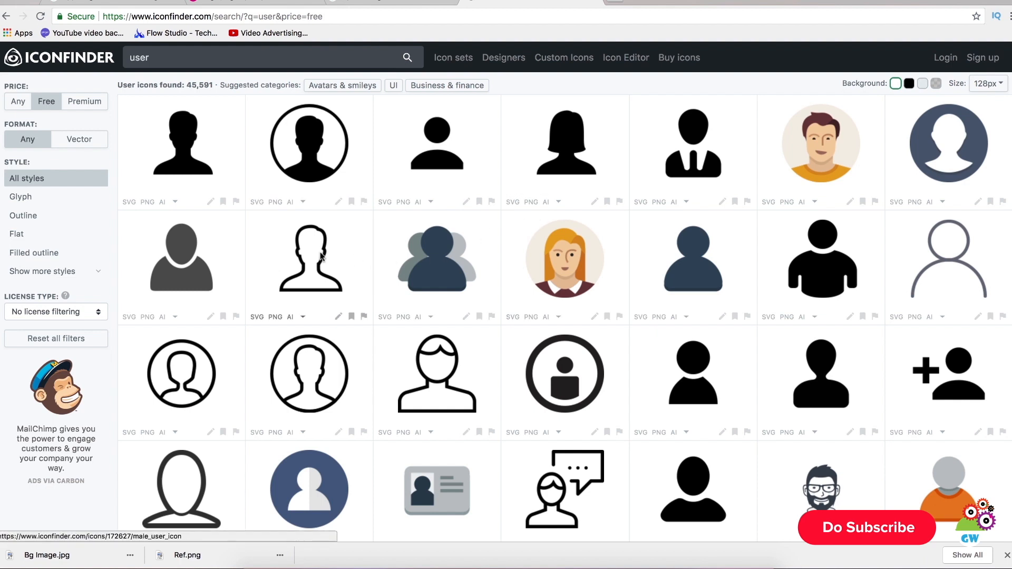
Step: Check the field icons in Ref.png in Photoshop, and open Iconfinder's matching black outlined "profile, user" icon in a new tab
key(super+Tab)
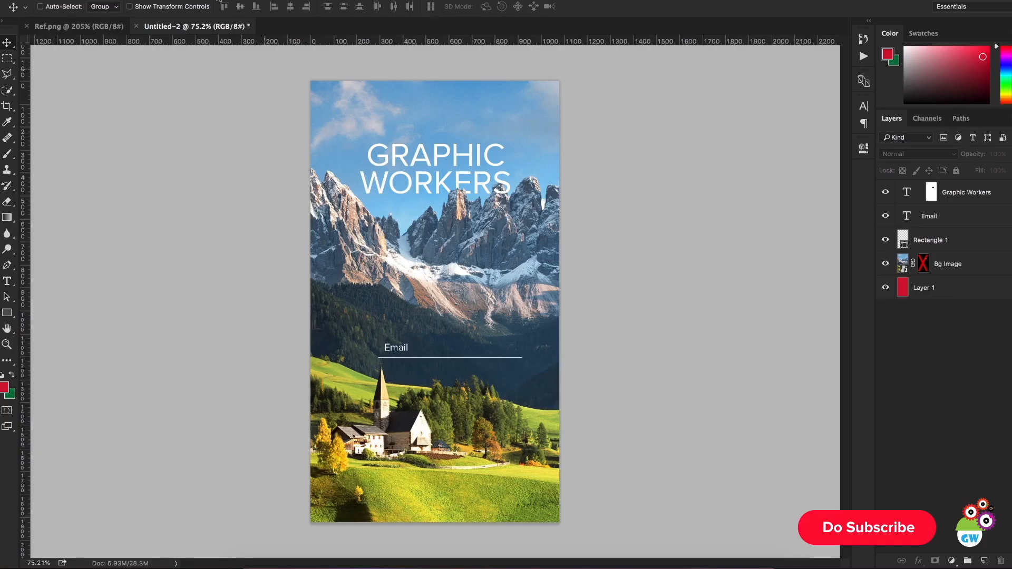
click(74, 30)
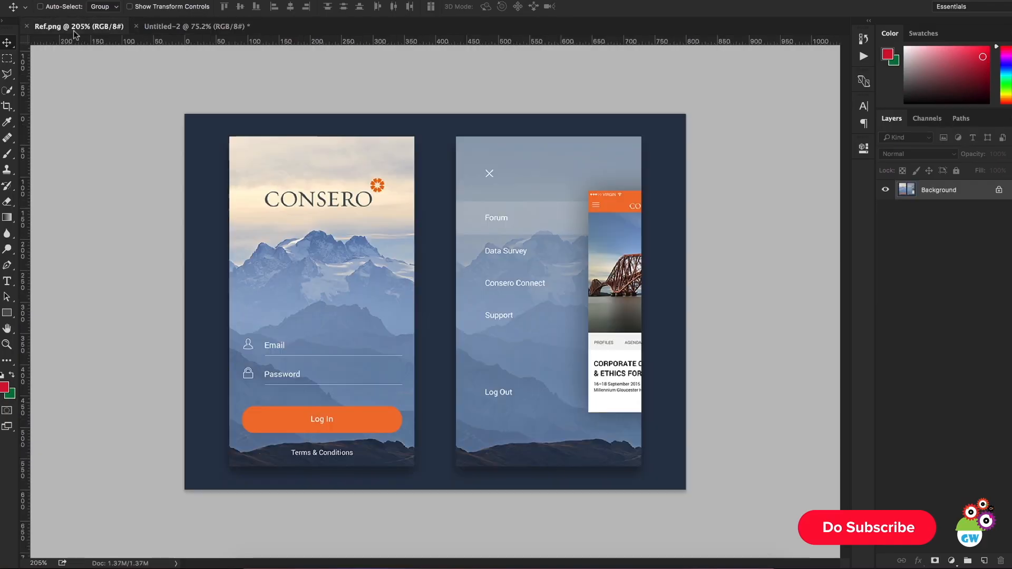
click(185, 27)
key(super+Tab)
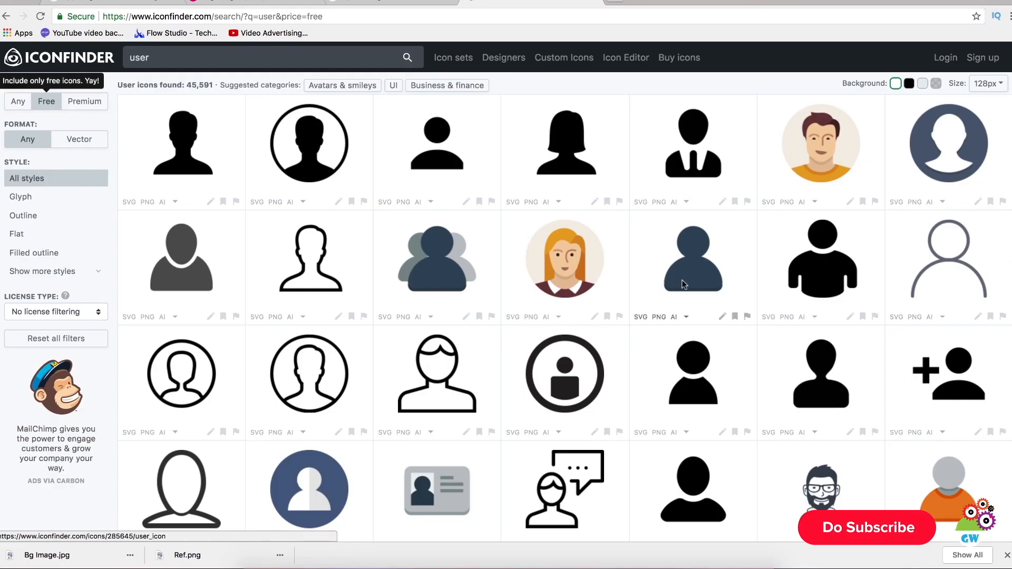
scroll(684, 284, down, 6)
scroll(684, 284, down, 3)
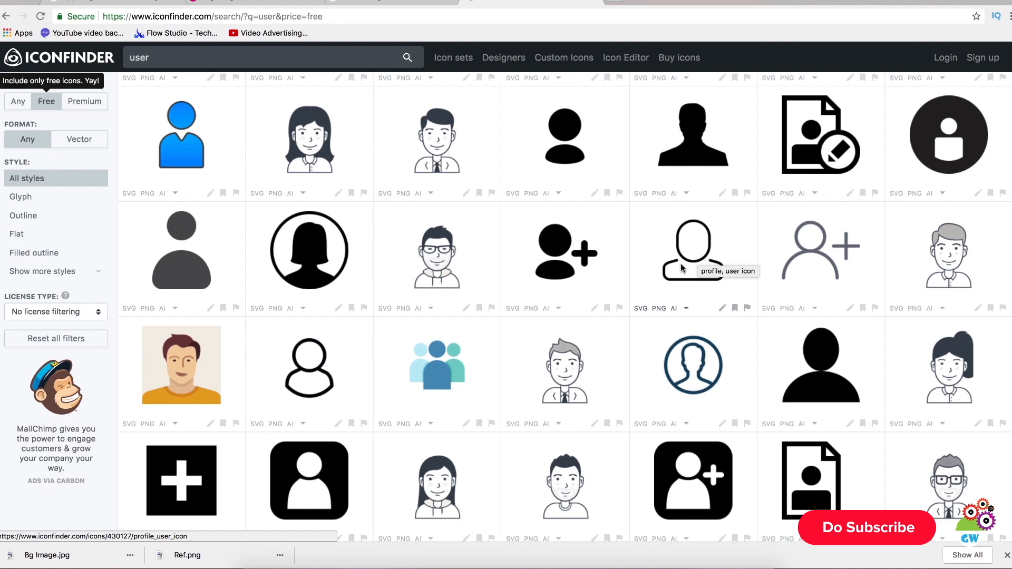
right_click(681, 269)
click(706, 266)
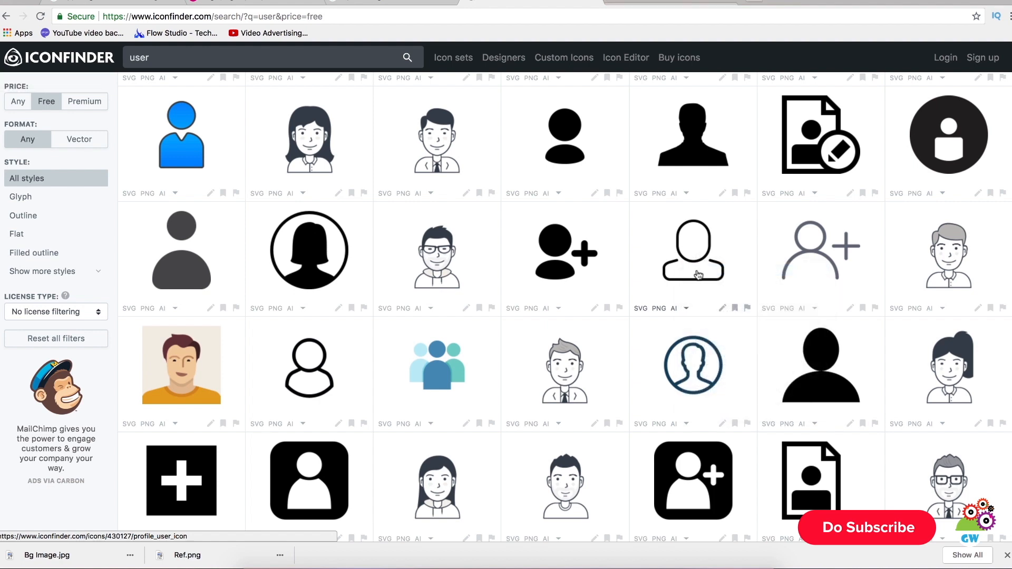
click(650, 2)
click(556, 1)
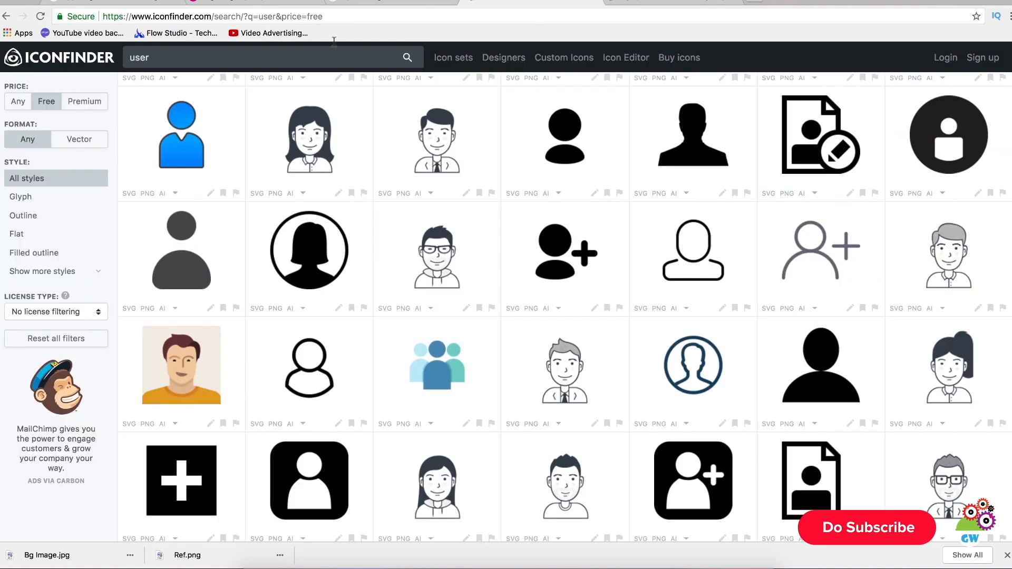
Step: Search Iconfinder for free "lock" icons
click(247, 63)
text(lo)
key(Return)
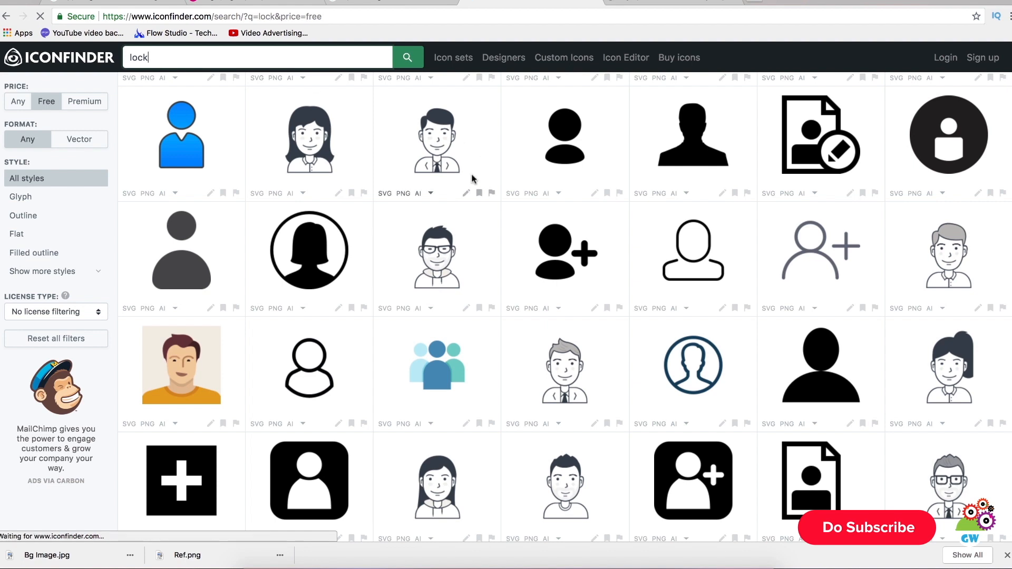
click(685, 3)
click(530, 3)
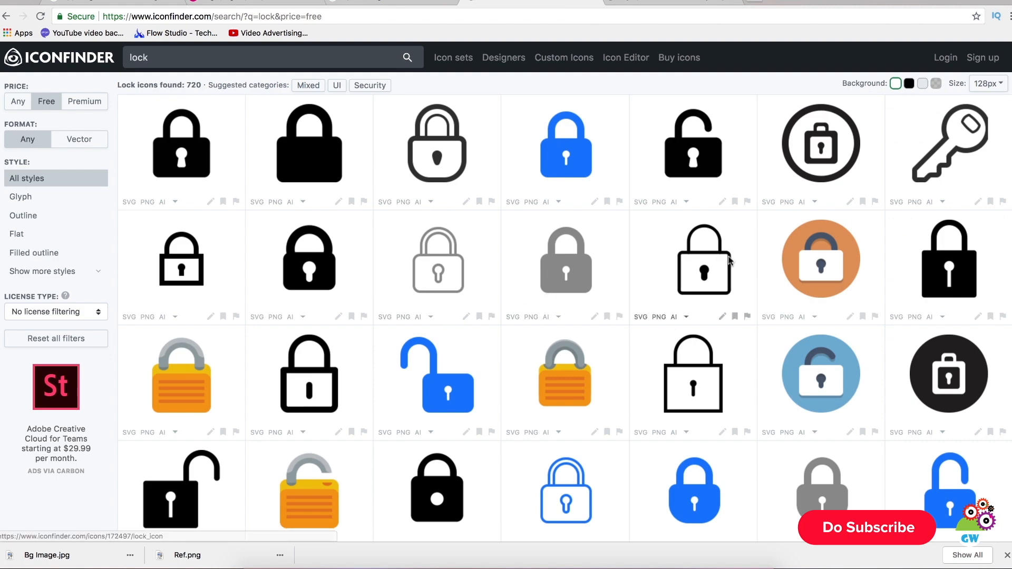
Step: Look through the free lock icons for an outlined padlock that suits the password field
scroll(550, 287, down, 2)
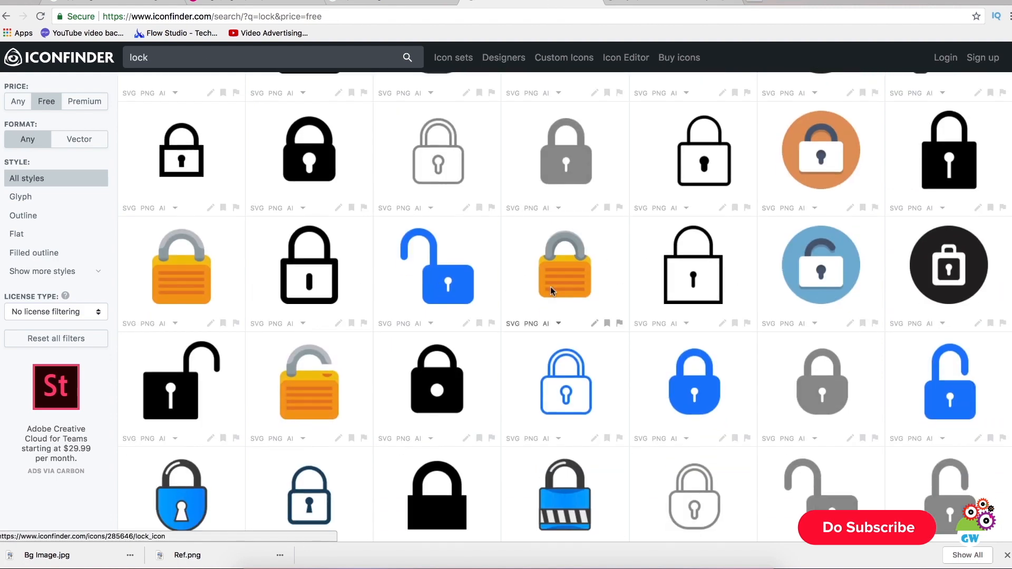
scroll(550, 286, down, 3)
scroll(551, 287, down, 1)
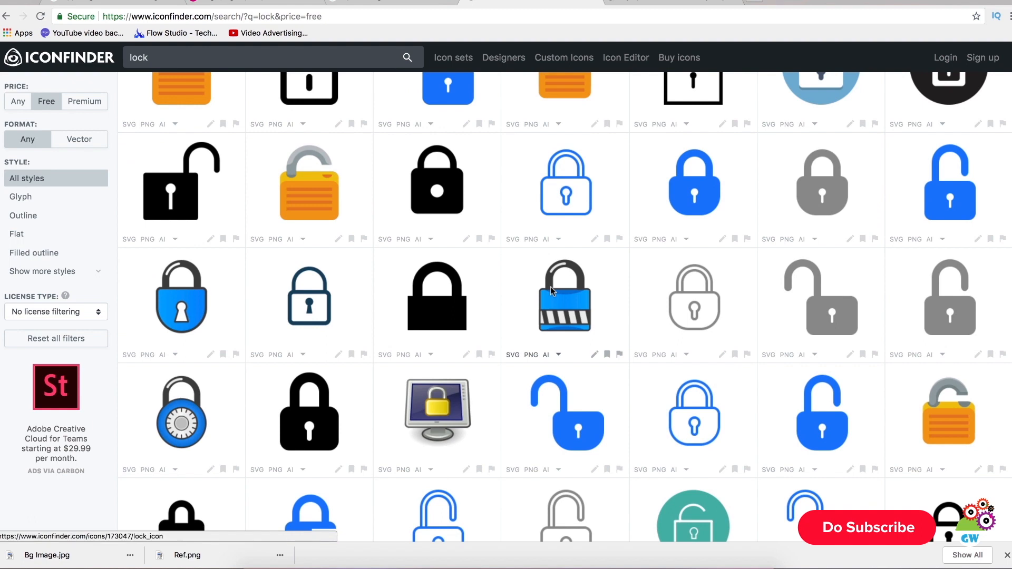
scroll(550, 286, down, 1)
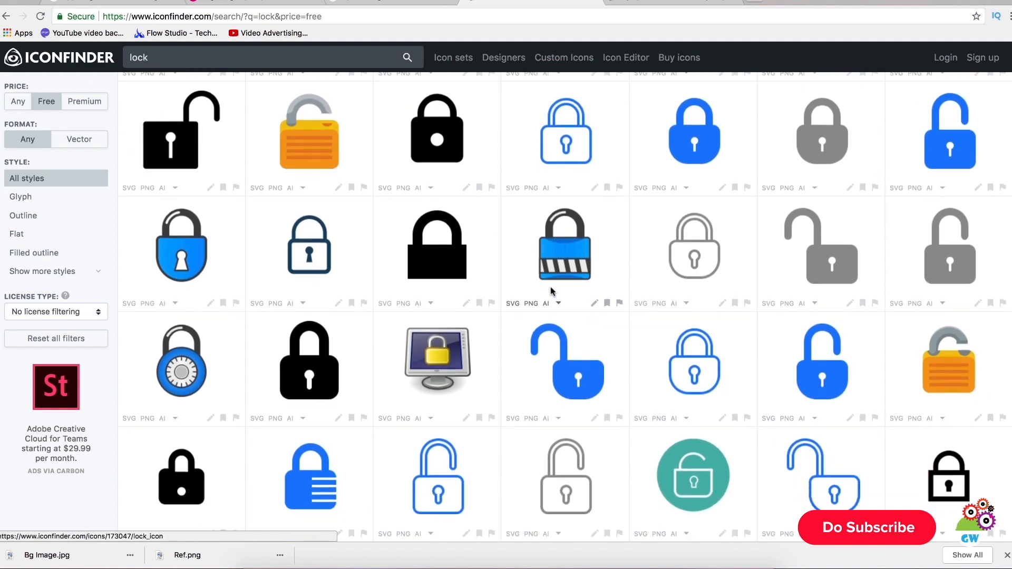
scroll(550, 290, down, 2)
scroll(550, 290, up, 1)
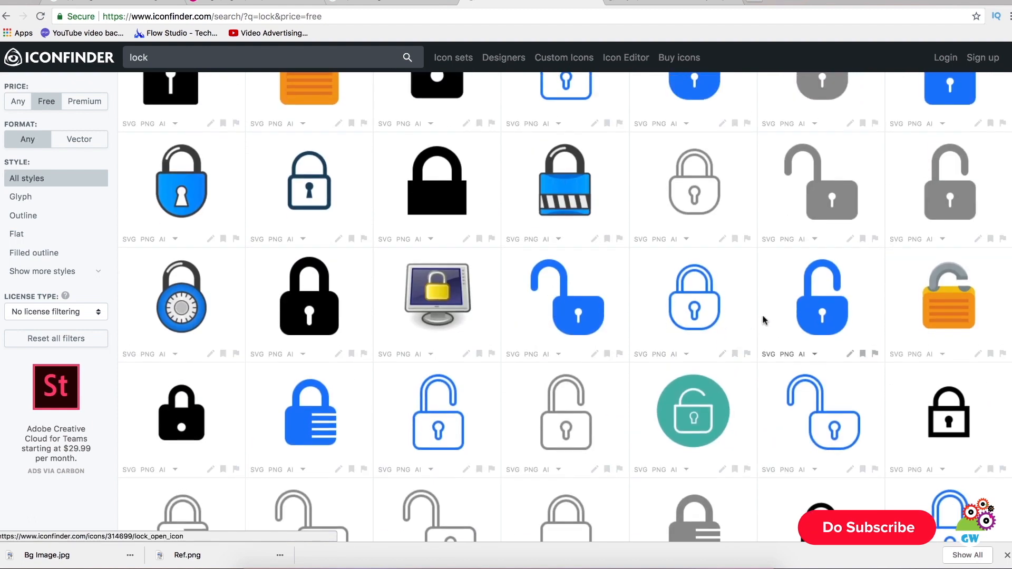
scroll(708, 313, up, 6)
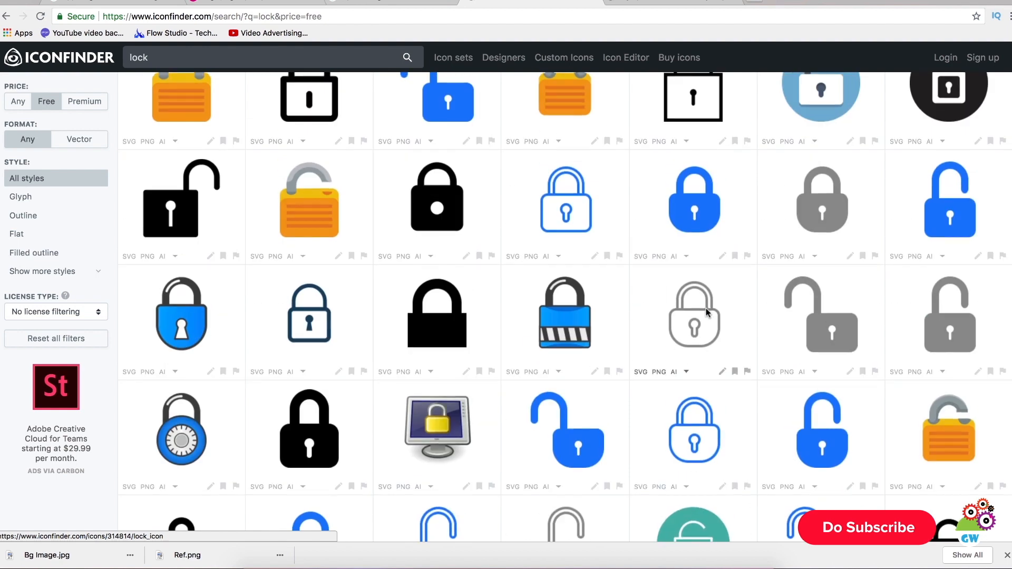
scroll(708, 313, up, 1)
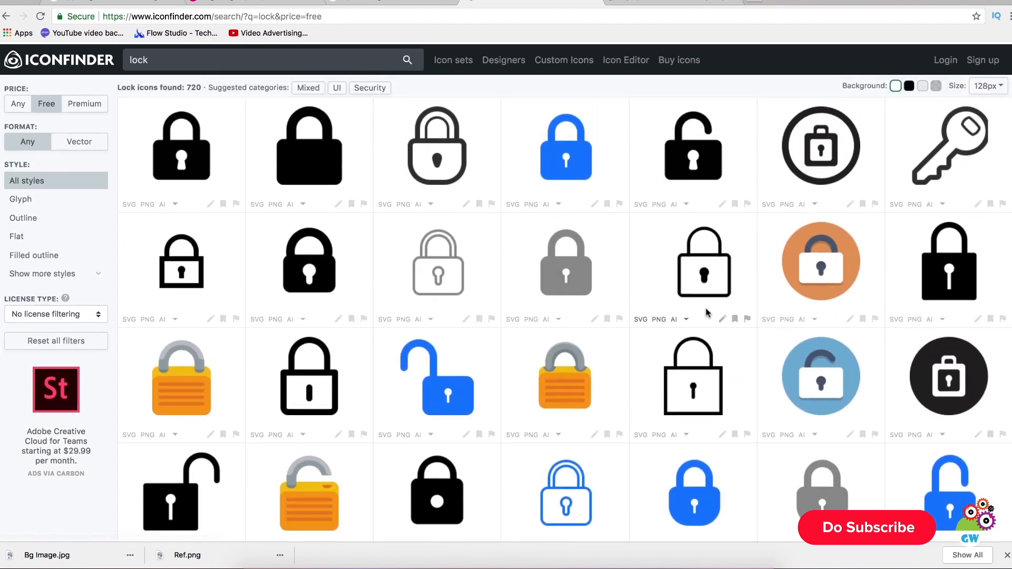
scroll(706, 312, down, 9)
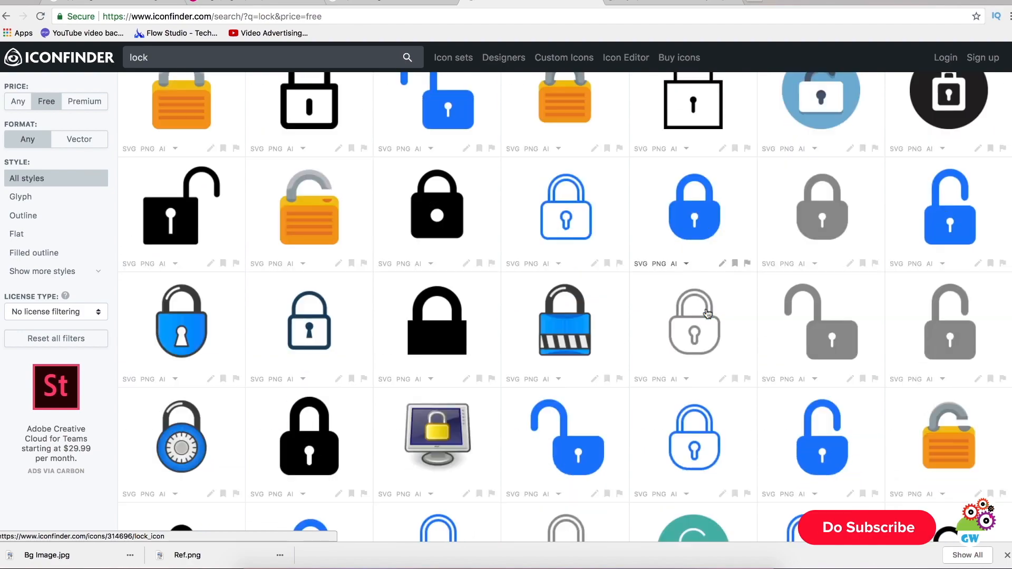
Step: Recheck Ref.png in Photoshop, and open Iconfinder's blue outlined lock with a rounded body and keyhole in a new tab
key(super+Tab)
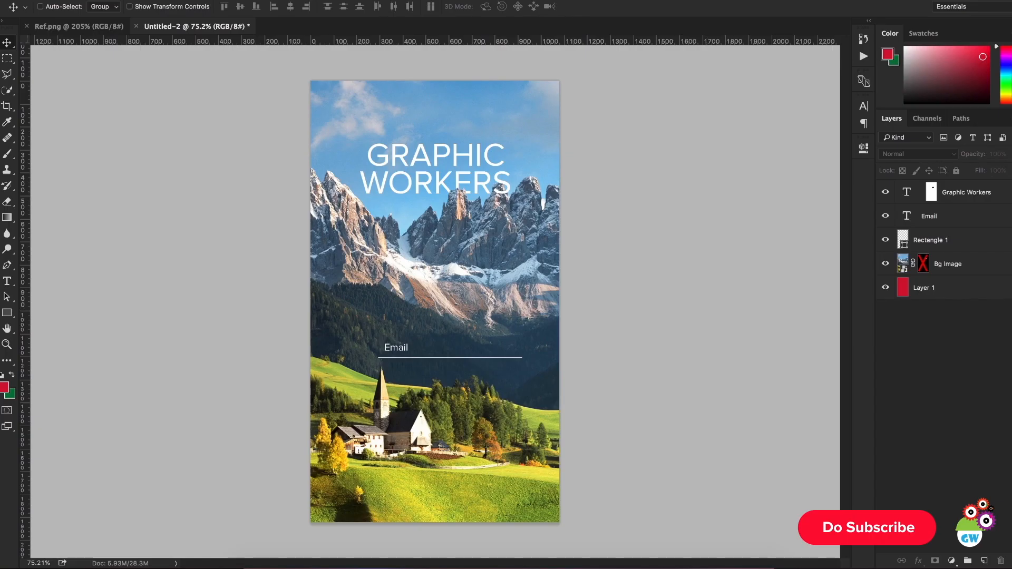
click(51, 27)
key(super+Tab)
scroll(669, 186, down, 1)
scroll(670, 185, up, 2)
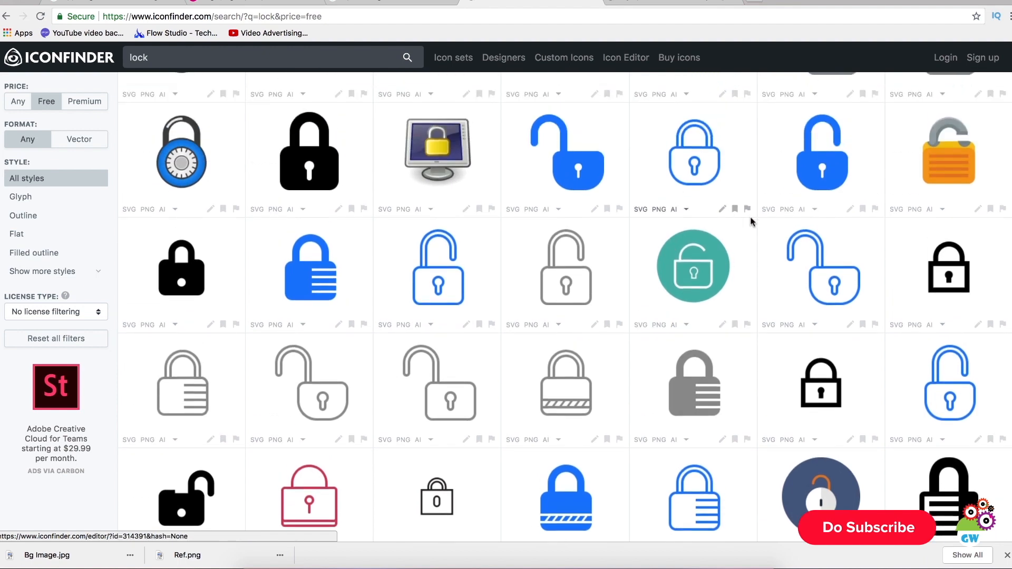
right_click(708, 176)
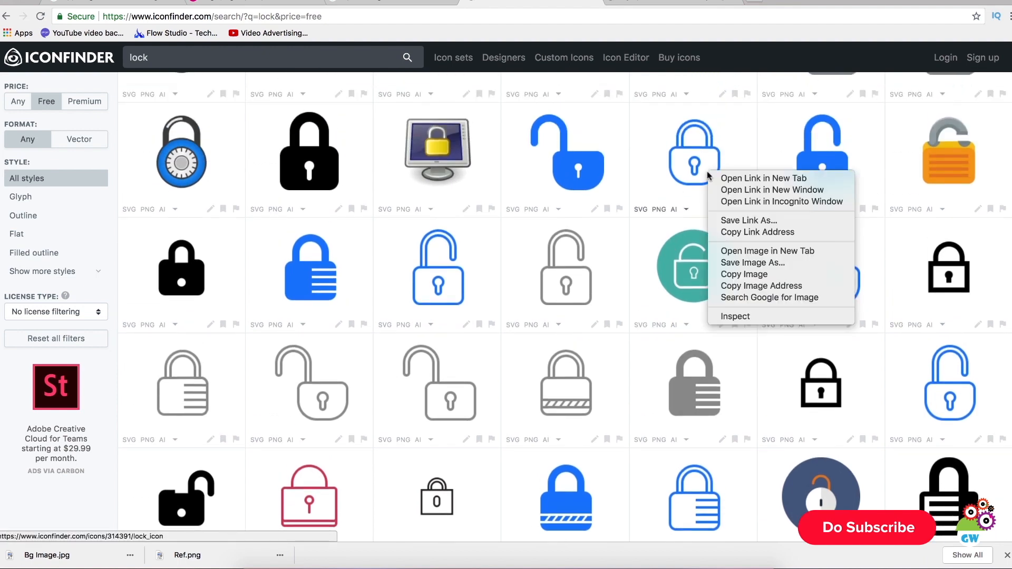
click(738, 175)
Step: Download the outlined profile user icon and the blue outlined lock icon as 256×256 PNG files
click(670, 4)
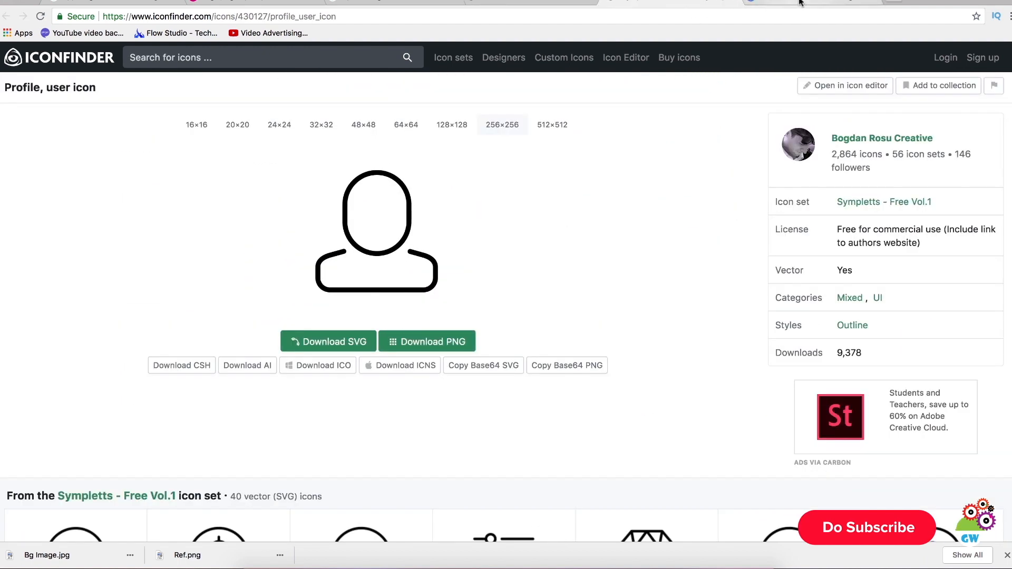
click(791, 5)
click(703, 3)
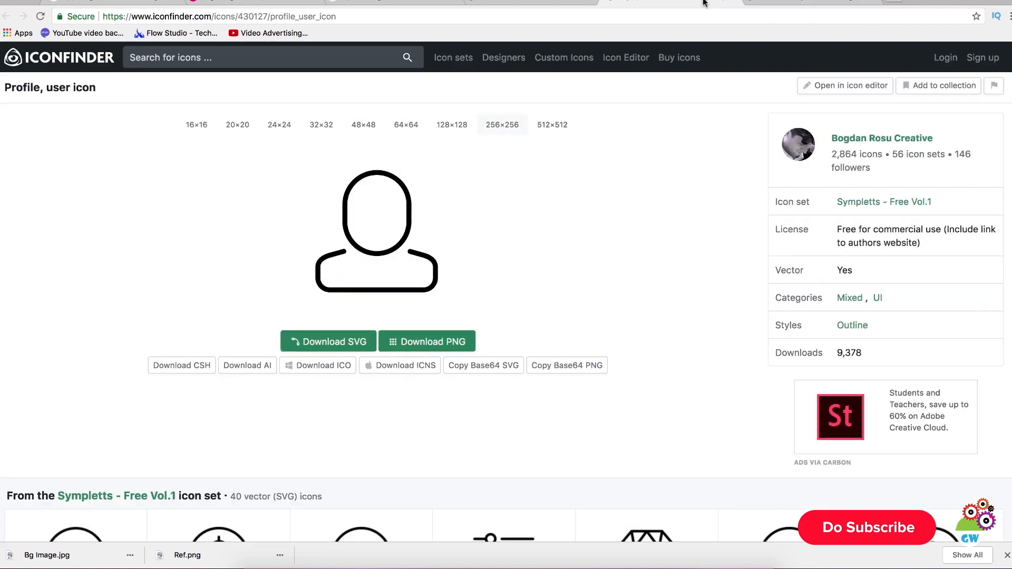
click(422, 340)
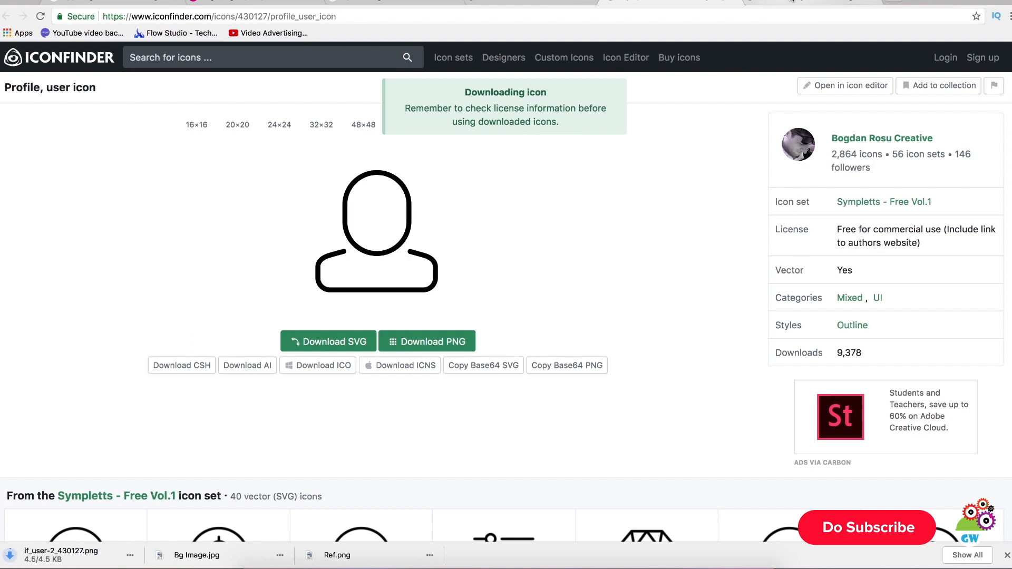
click(790, 7)
click(428, 343)
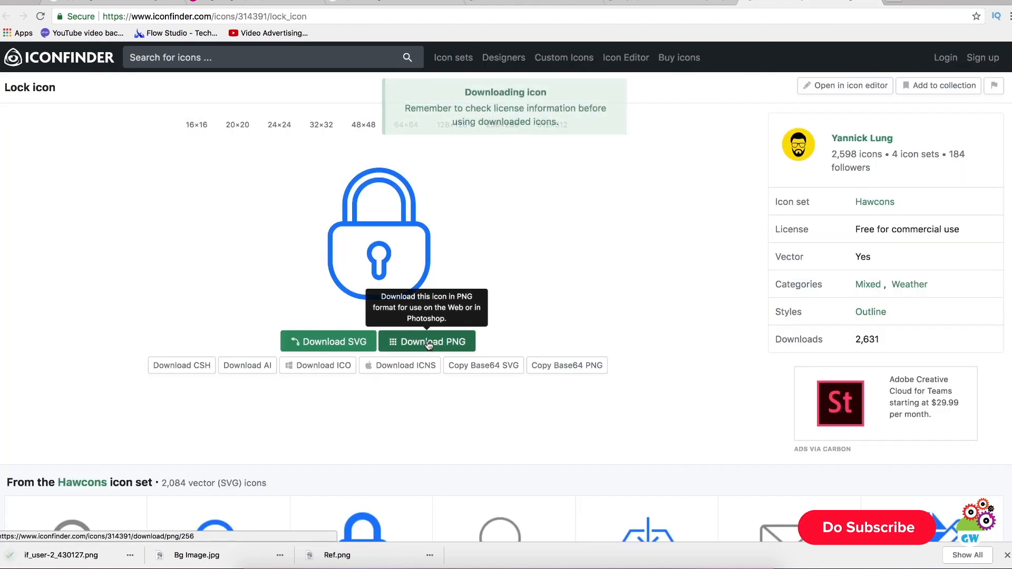
Step: Copy both downloaded icon PNGs in Finder from Downloads into the "3. UI Design Tutorial Sign In Page" folder and select the copies
click(130, 555)
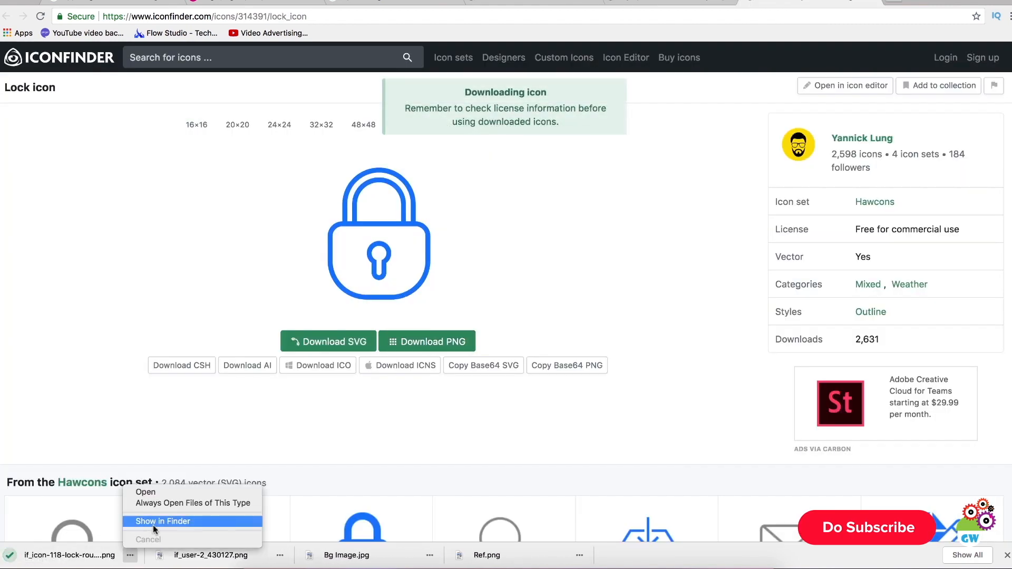
click(158, 521)
shift+click(270, 50)
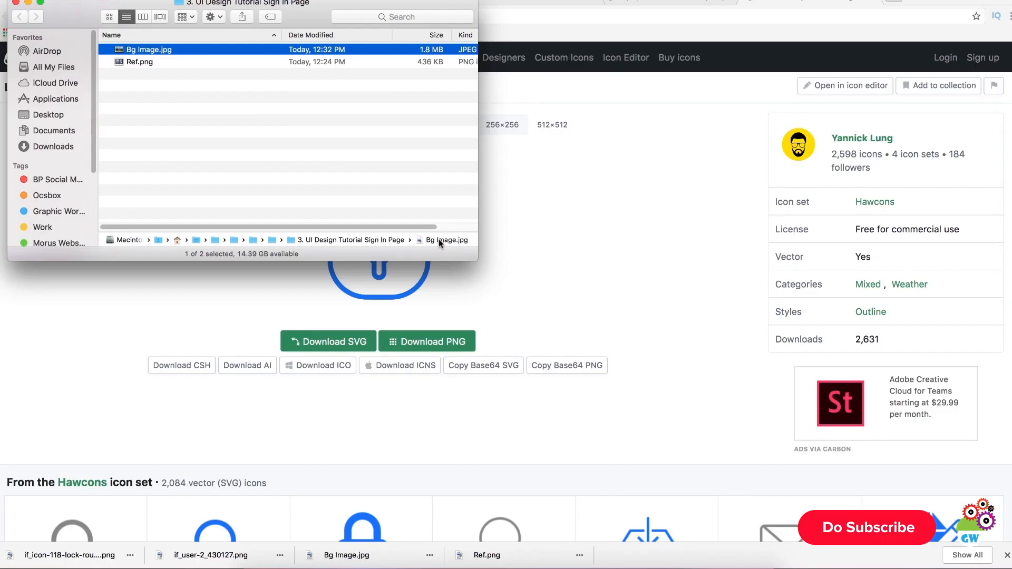
click(350, 167)
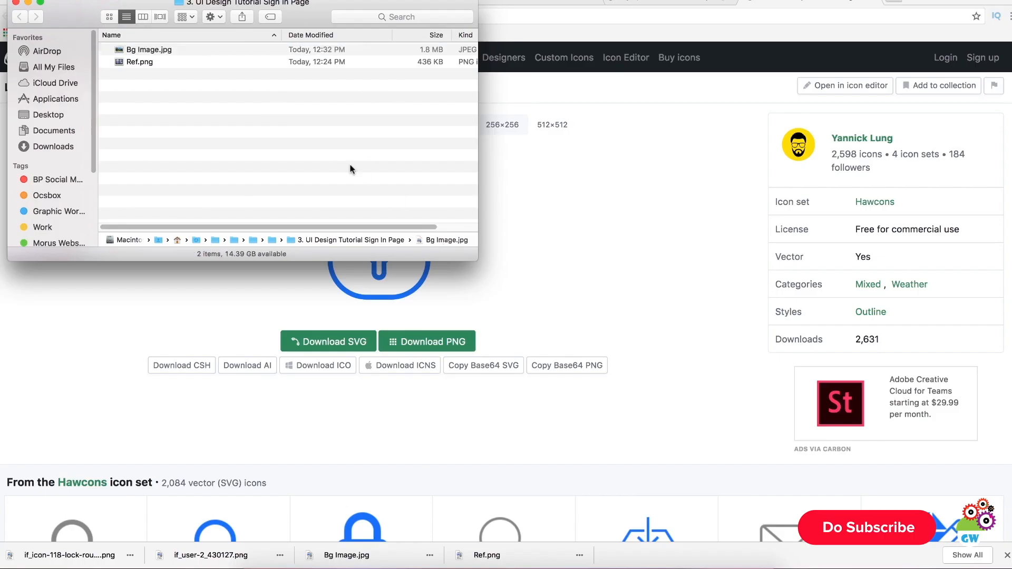
key(super+v)
click(182, 62)
shift+click(179, 73)
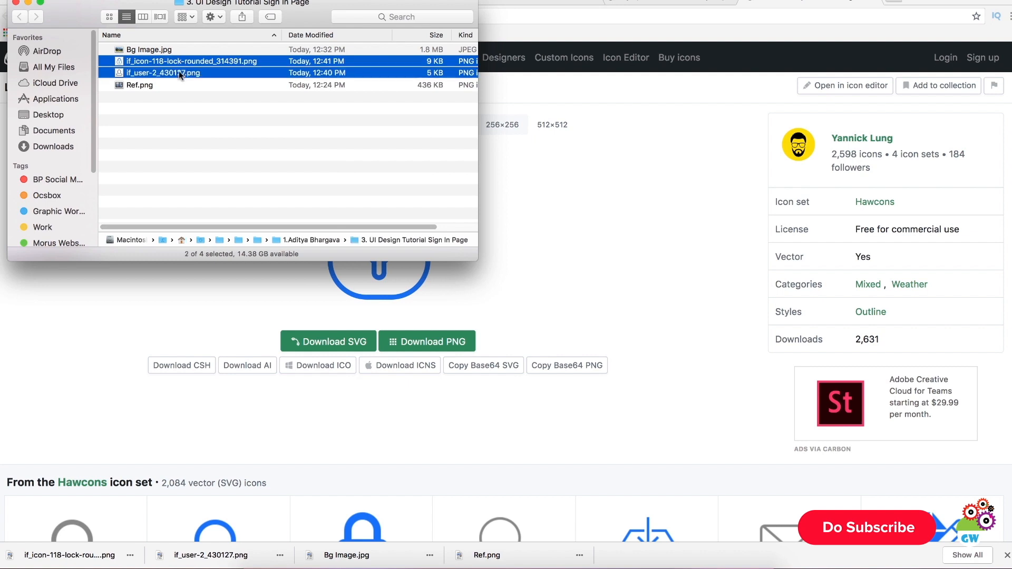
drag(179, 73, 496, 265)
drag(495, 265, 205, 33)
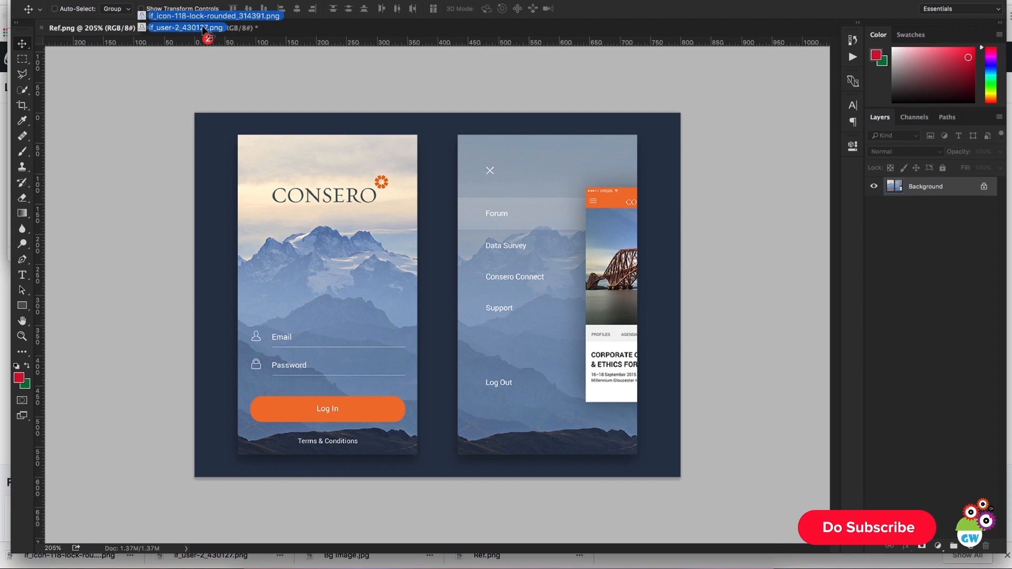
drag(205, 33, 207, 33)
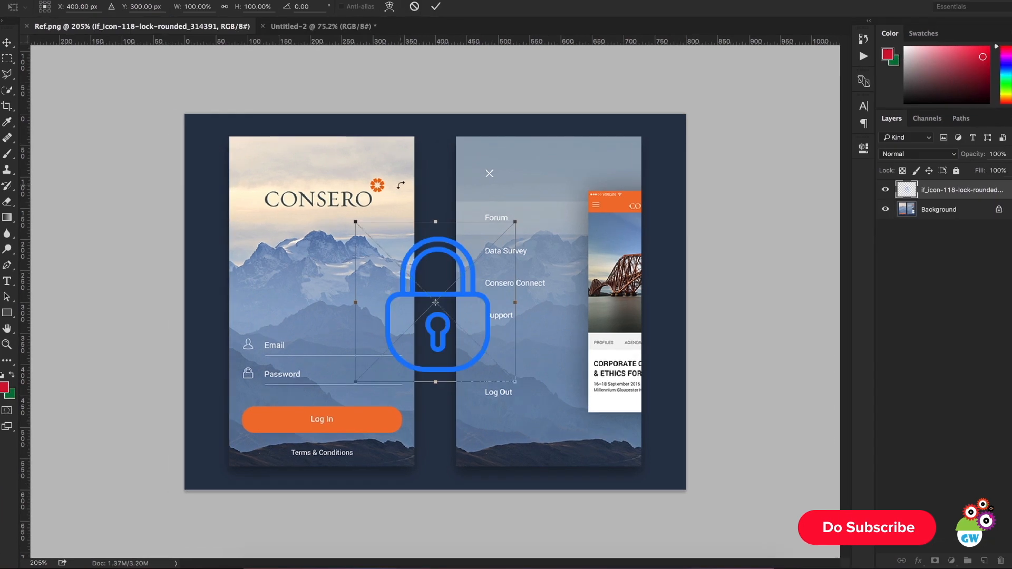
key(Escape)
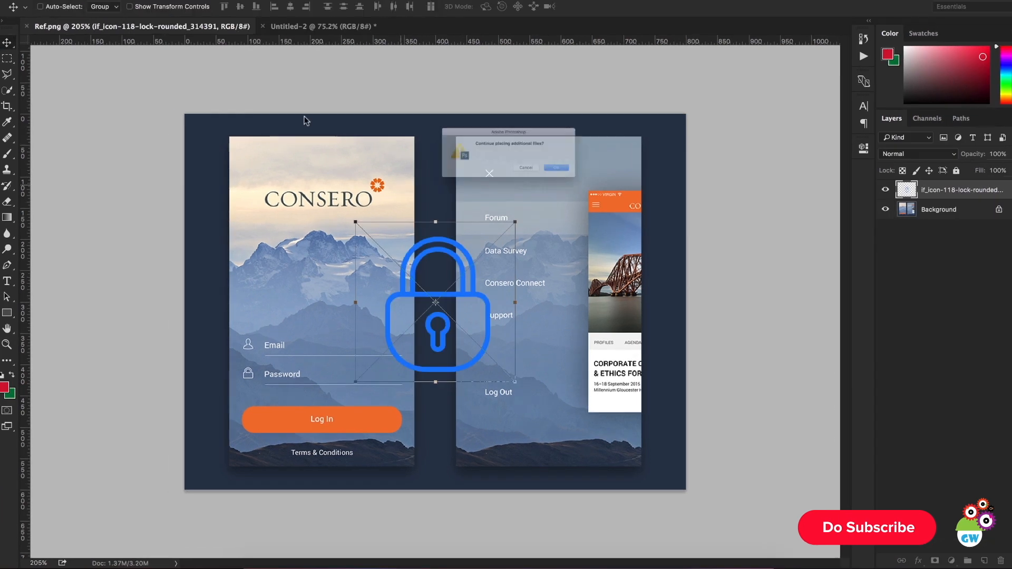
click(552, 182)
Step: Place the lock and user icon PNGs from Finder into the Untitled-2 design, scaled down to small icons over the mountains
click(148, 25)
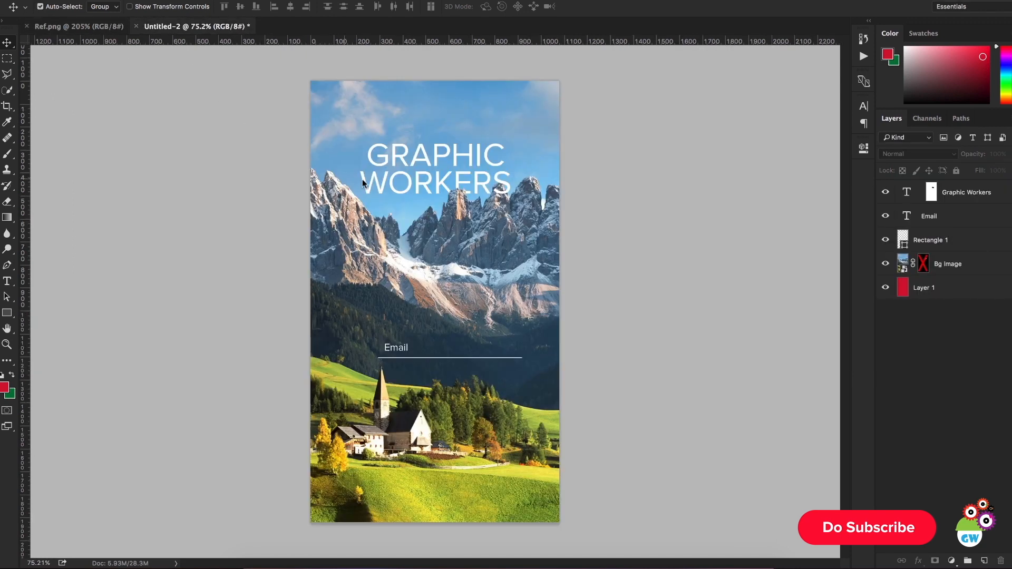
key(super+Tab)
drag(176, 63, 389, 323)
drag(469, 333, 509, 378)
key(Return)
drag(524, 422, 325, 186)
key(Return)
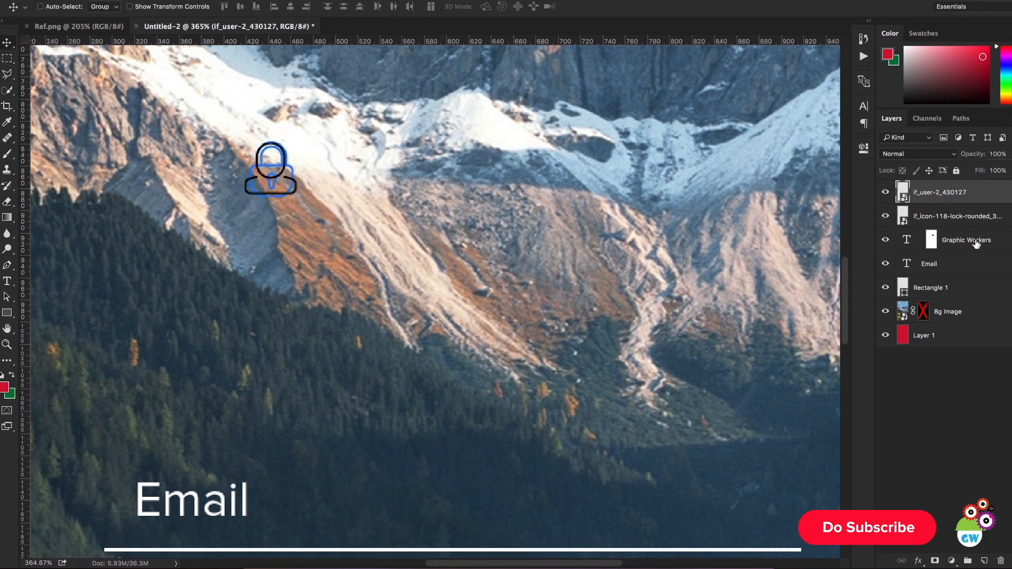
Step: Align the lock and user icons with each other and move both beside the start of the Email field
shift+click(974, 216)
click(265, 7)
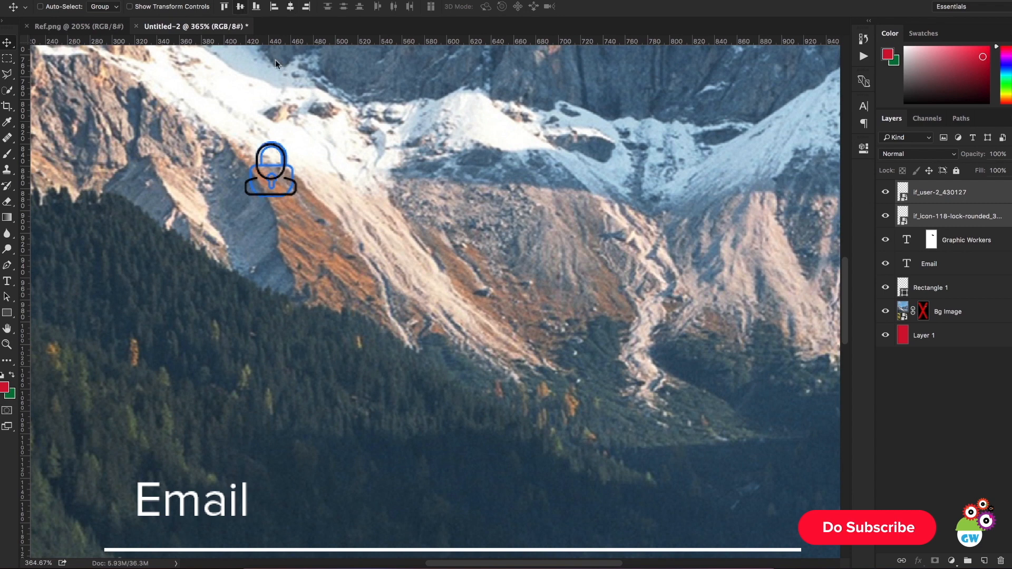
key(ctrl+0)
scroll(444, 283, up, 3)
drag(513, 286, 385, 469)
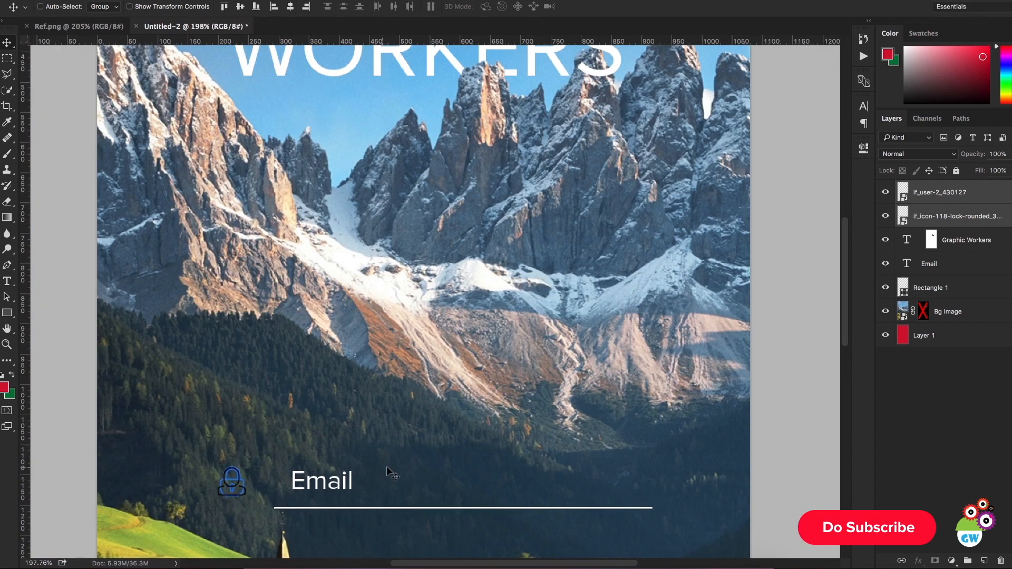
Step: Move only the lock icon straight down so it sits below the user icon and the Email underline
scroll(402, 454, down, 5)
click(940, 201)
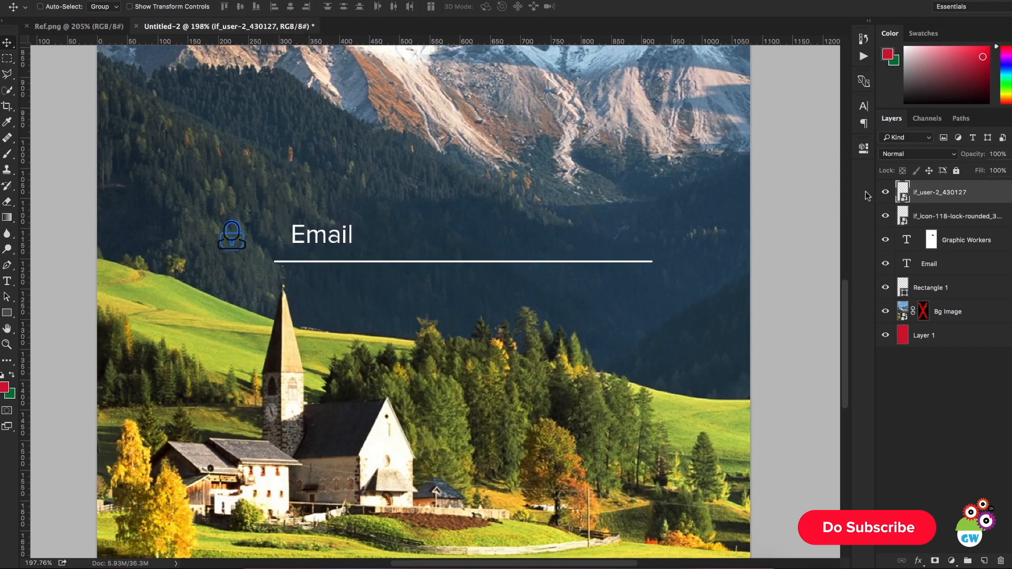
click(933, 216)
drag(429, 269, 447, 350)
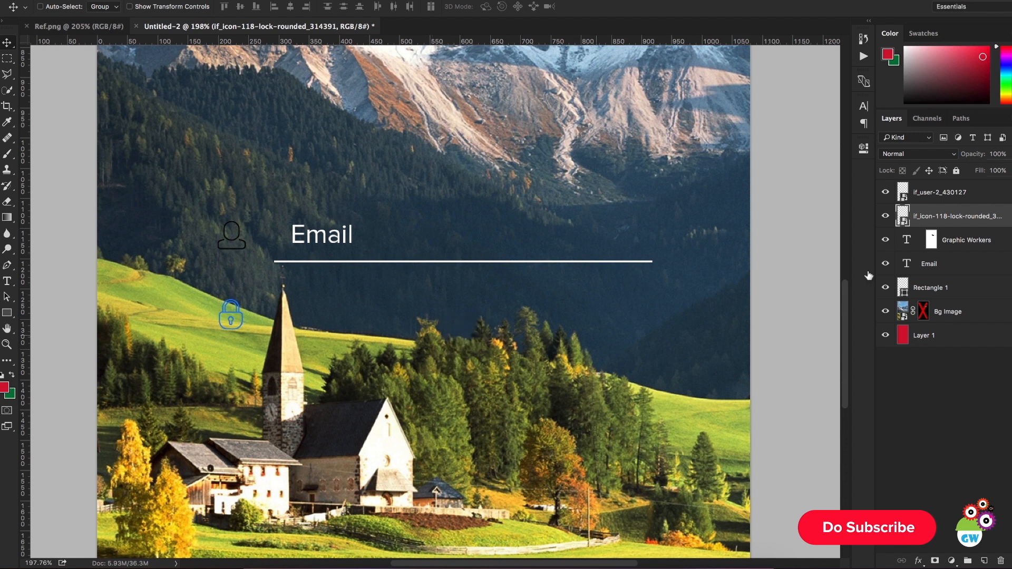
shift+click(955, 196)
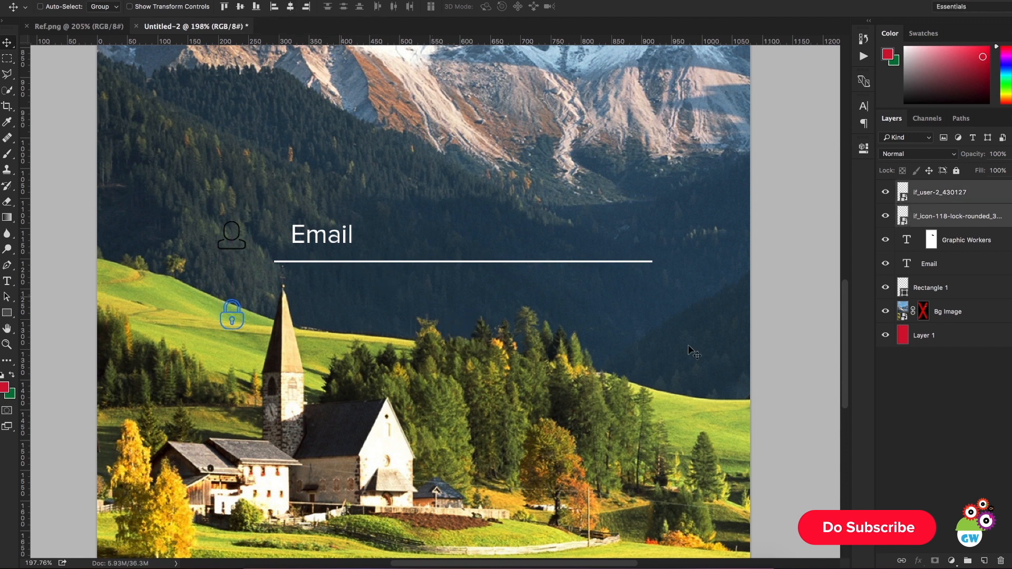
Step: Apply a white Color Overlay at 100% opacity to the lock icon and copy the effect to the user icon
click(956, 217)
click(883, 216)
click(883, 217)
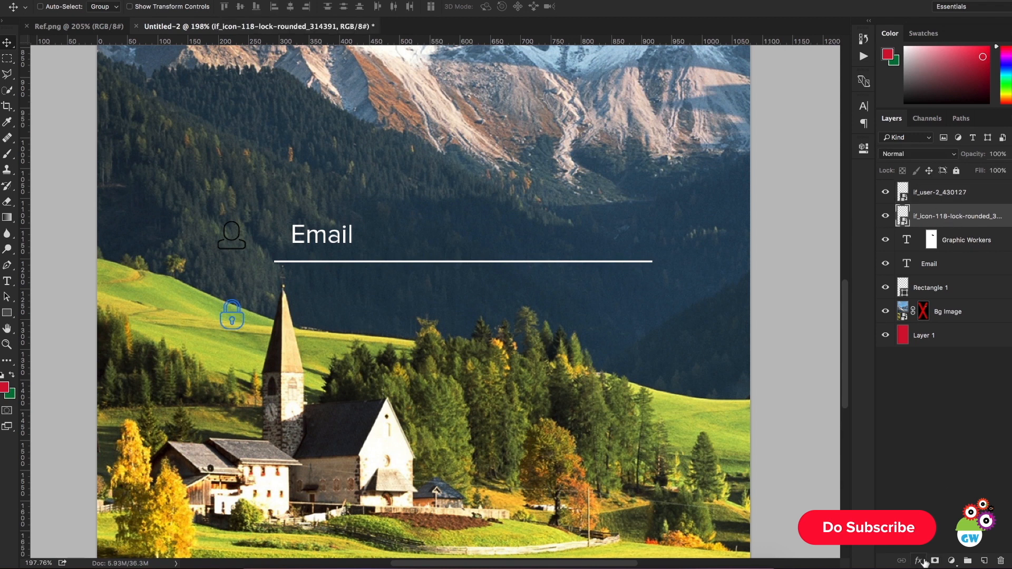
click(920, 561)
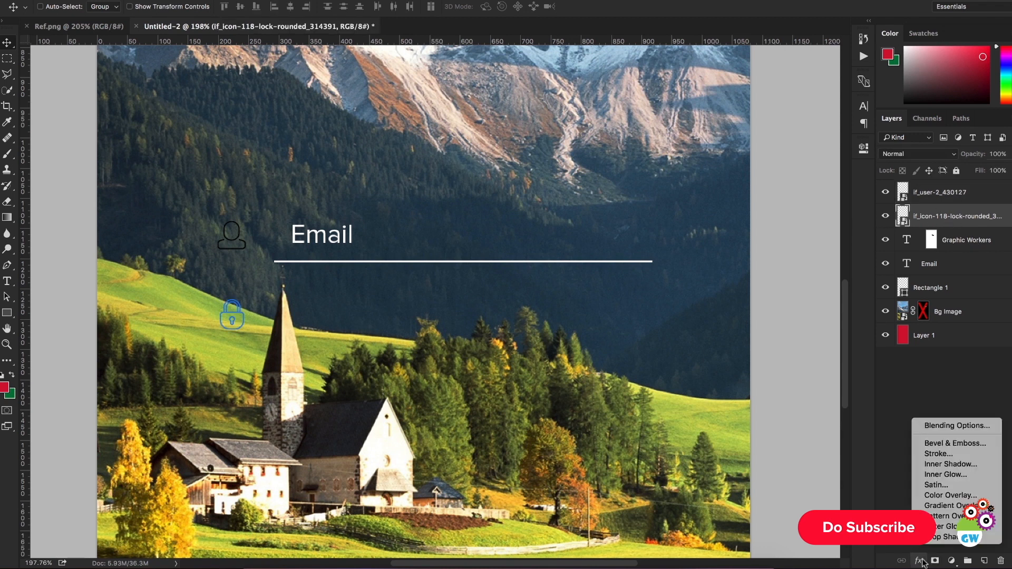
click(949, 495)
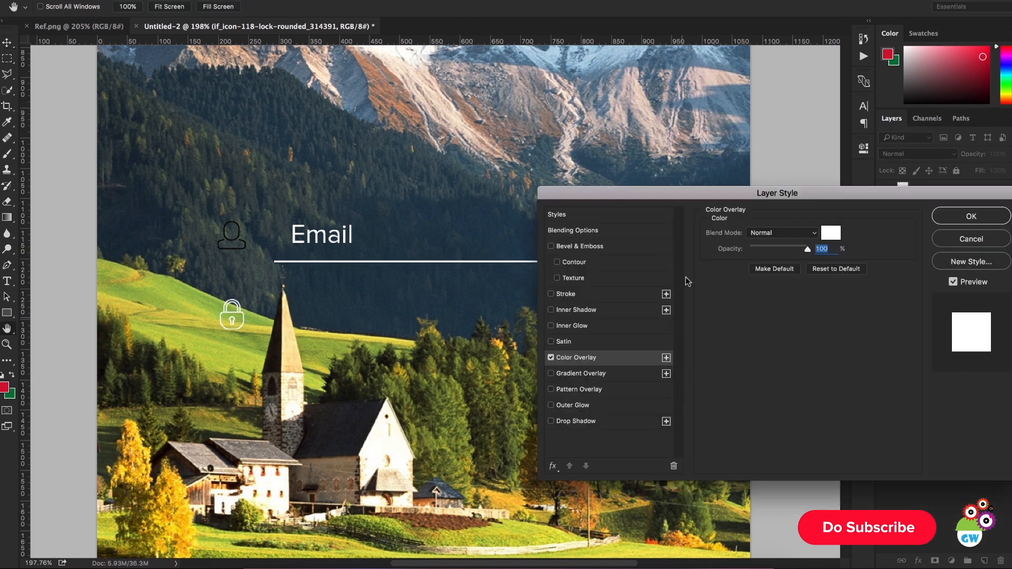
click(826, 234)
click(809, 281)
click(923, 216)
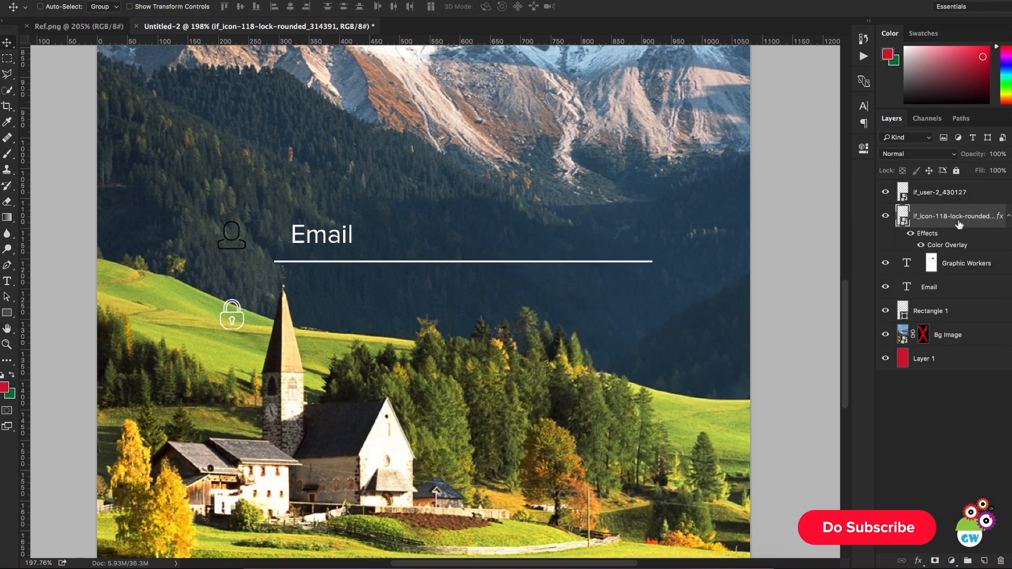
drag(931, 234, 937, 197)
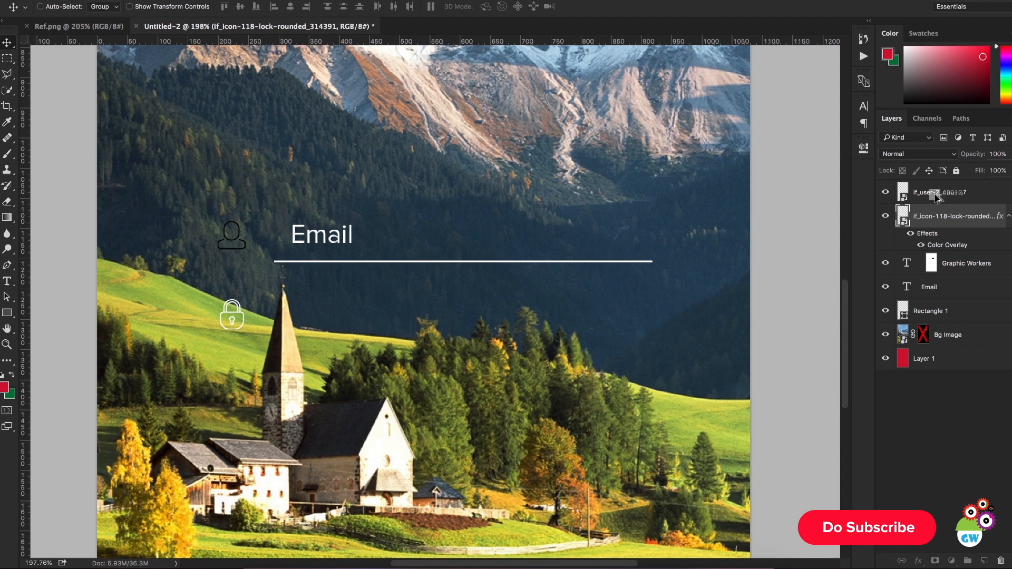
drag(937, 198, 937, 196)
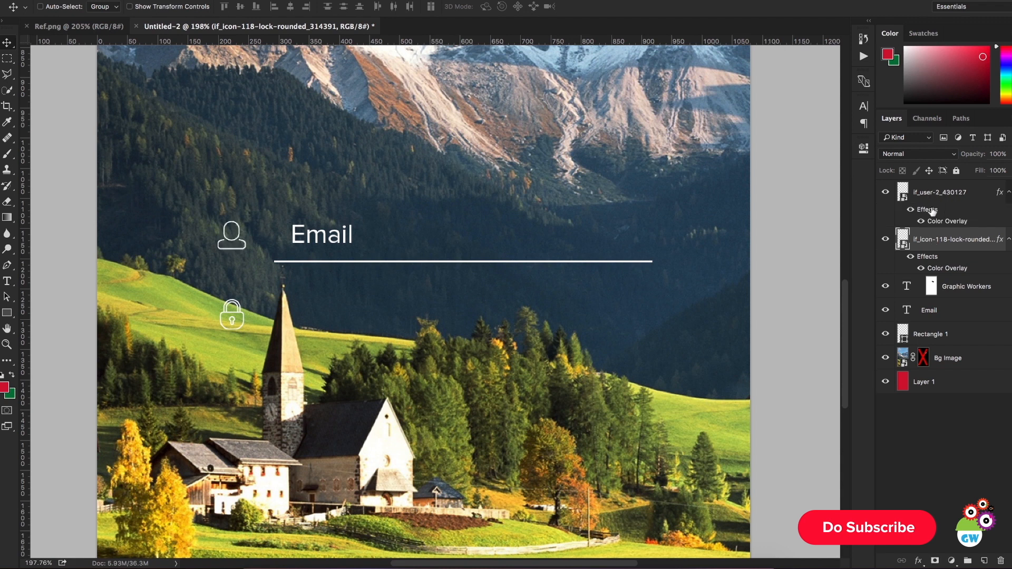
Step: Add a 1 px white Stroke with Center position to the lock icon and copy it to the user icon
scroll(479, 287, down, 4)
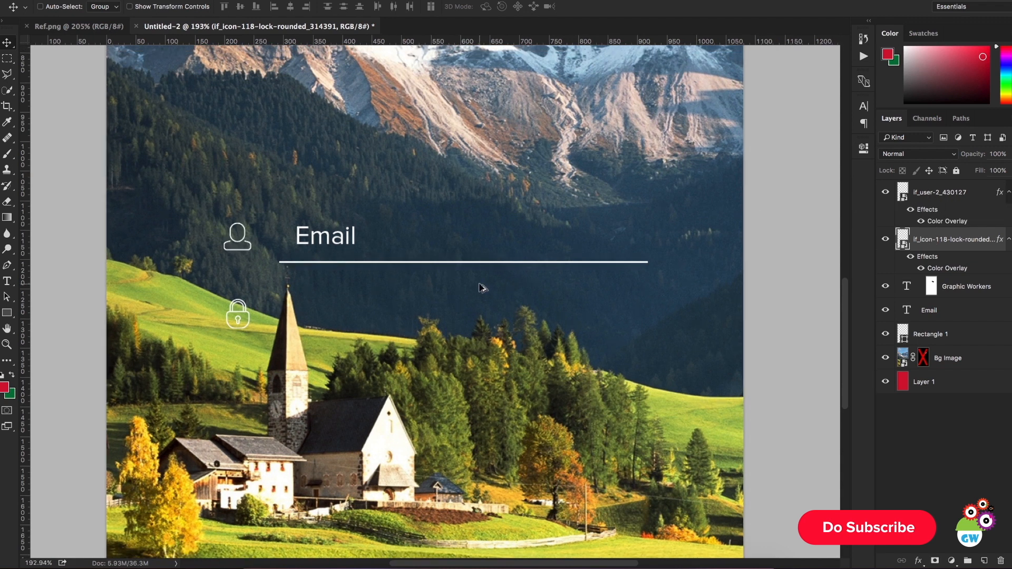
scroll(548, 255, up, 5)
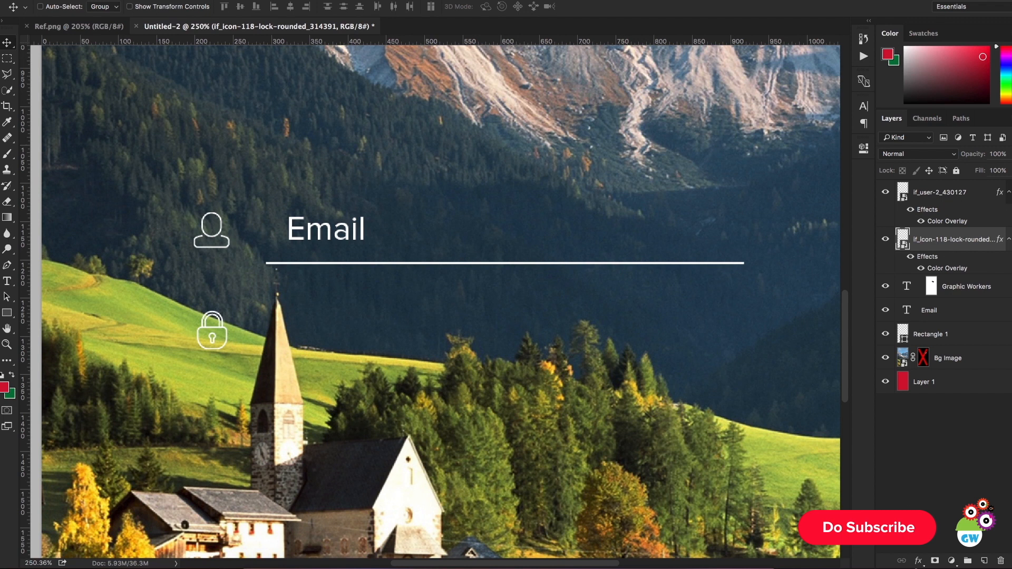
click(919, 561)
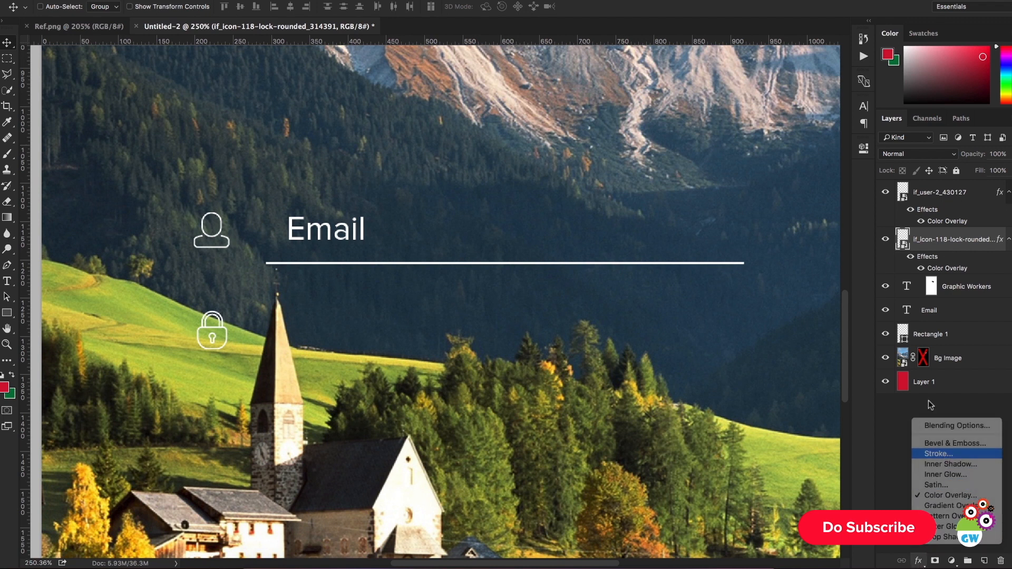
click(939, 453)
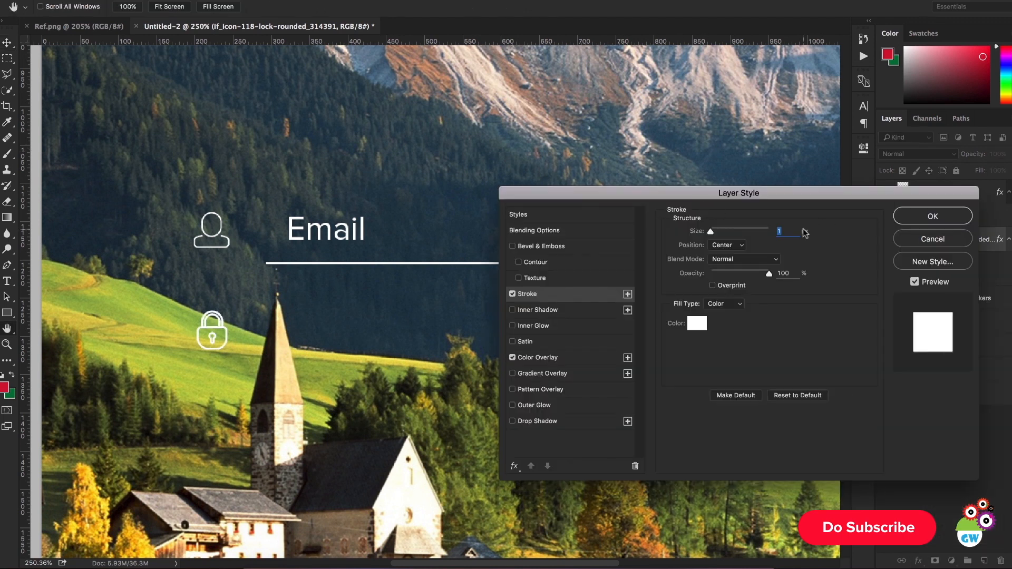
click(742, 245)
click(734, 226)
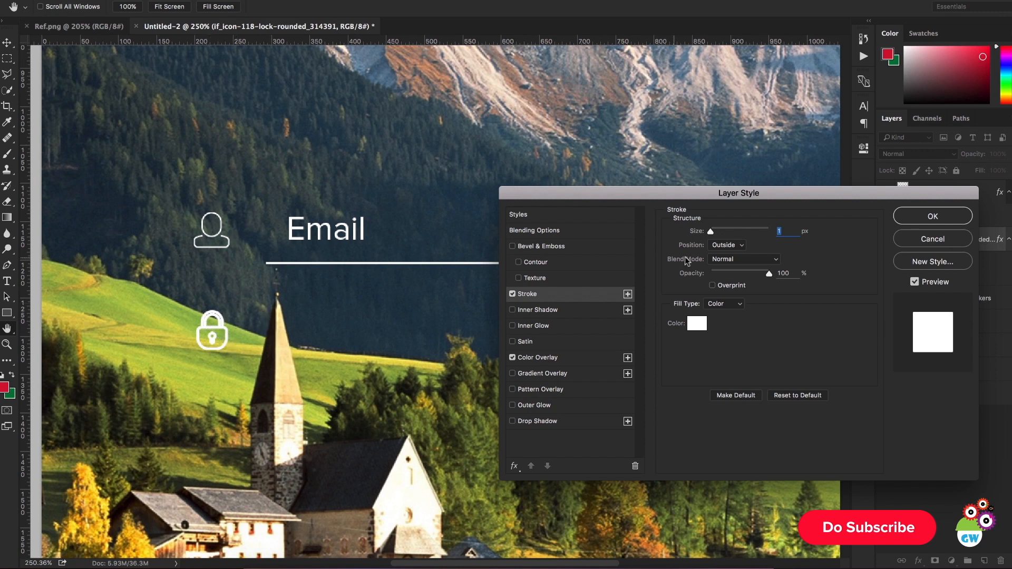
click(711, 246)
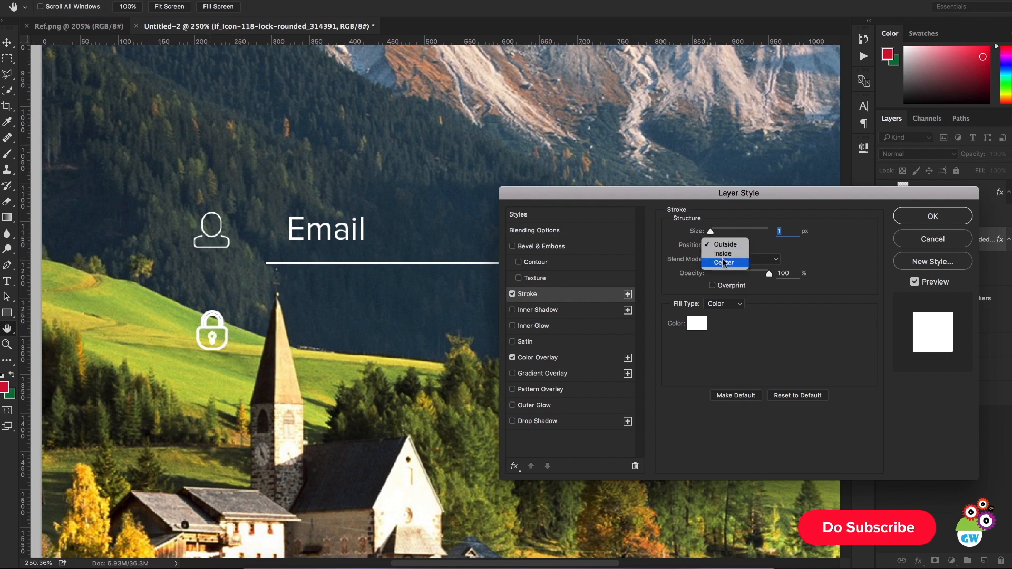
click(725, 263)
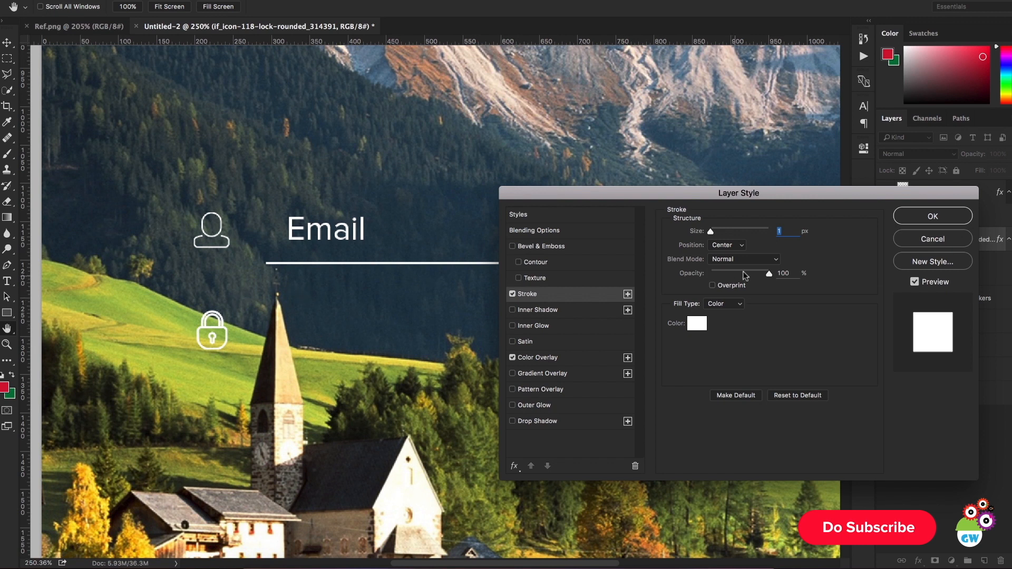
click(907, 224)
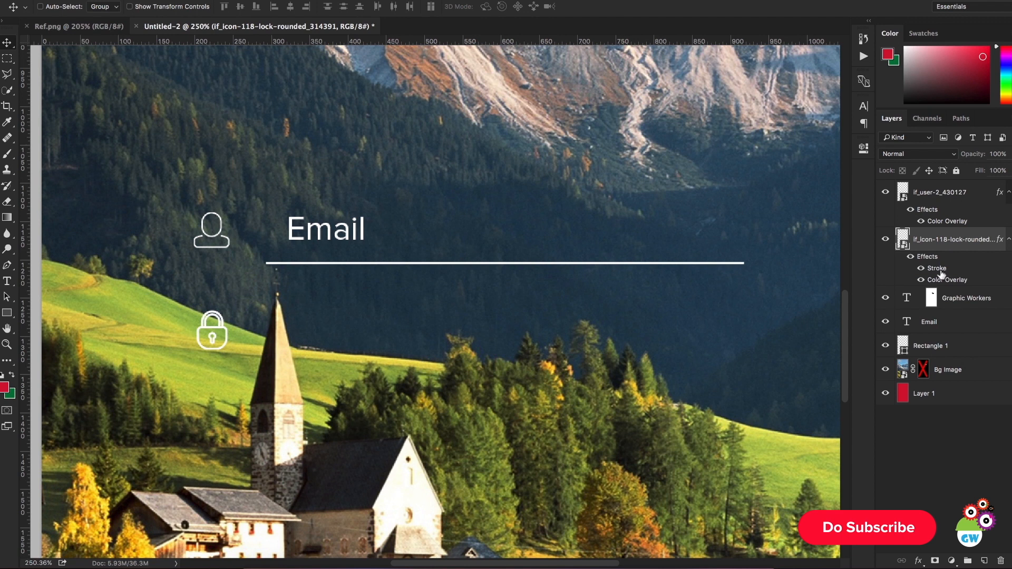
mouse_move(939, 271)
mouse_down()
mouse_move(952, 230)
mouse_move(940, 214)
mouse_up()
Step: Move the user icon layer directly above the Email text layer and group it with the Email text and Rectangle 1
scroll(562, 290, down, 3)
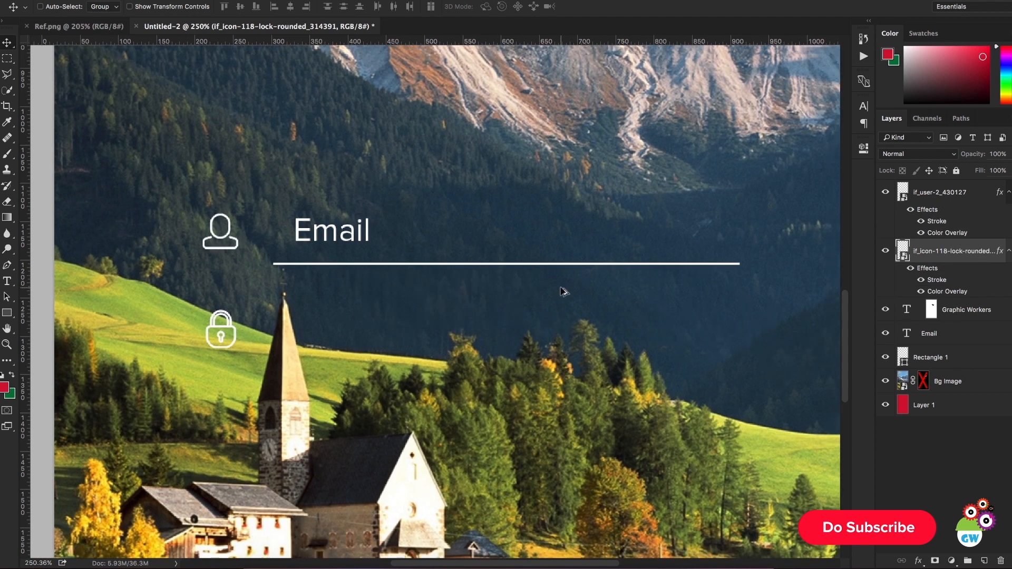
scroll(562, 291, down, 2)
scroll(535, 298, down, 1)
scroll(530, 294, up, 2)
scroll(533, 292, down, 1)
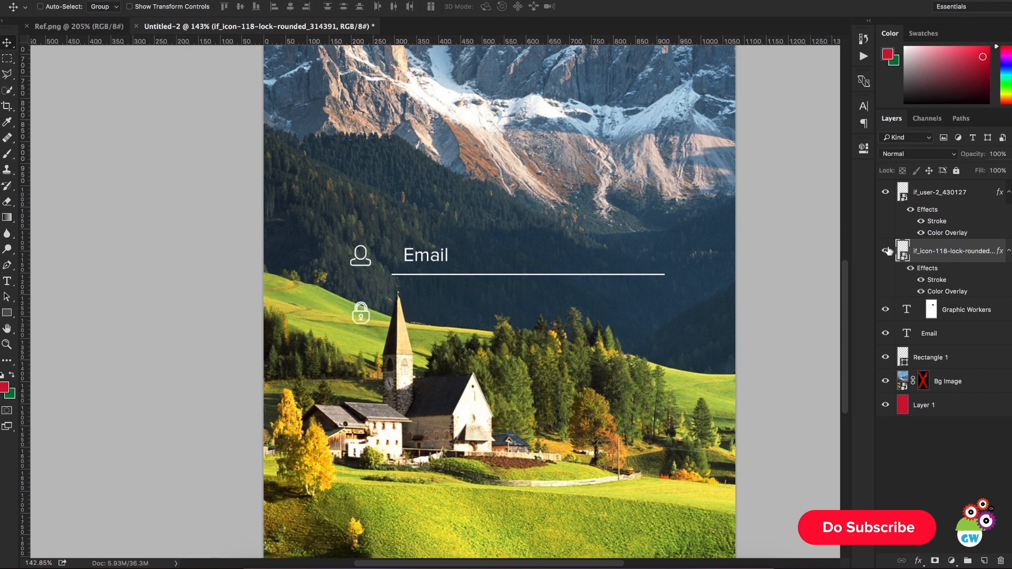
click(946, 196)
click(1008, 193)
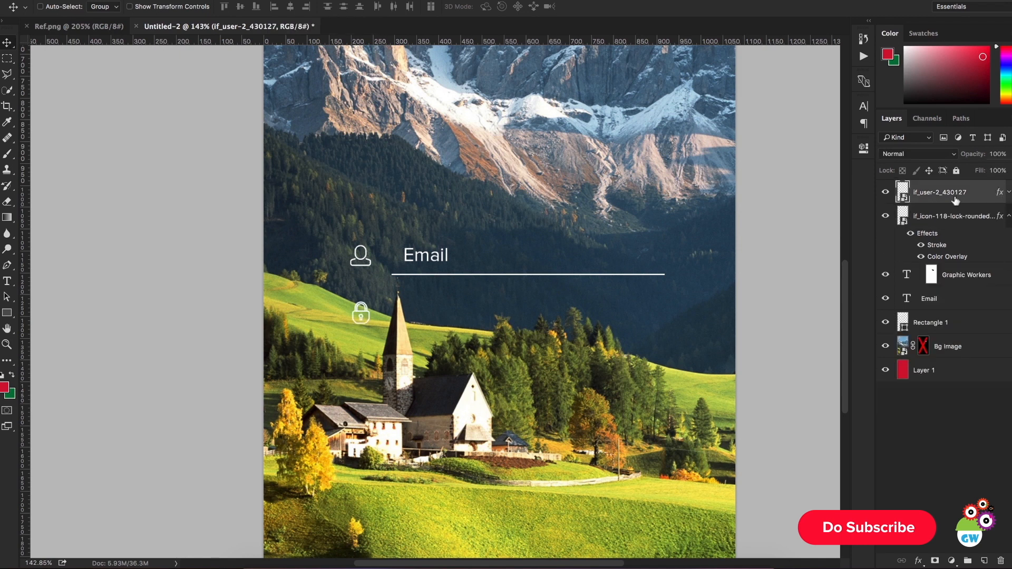
drag(947, 198, 947, 300)
shift+click(953, 322)
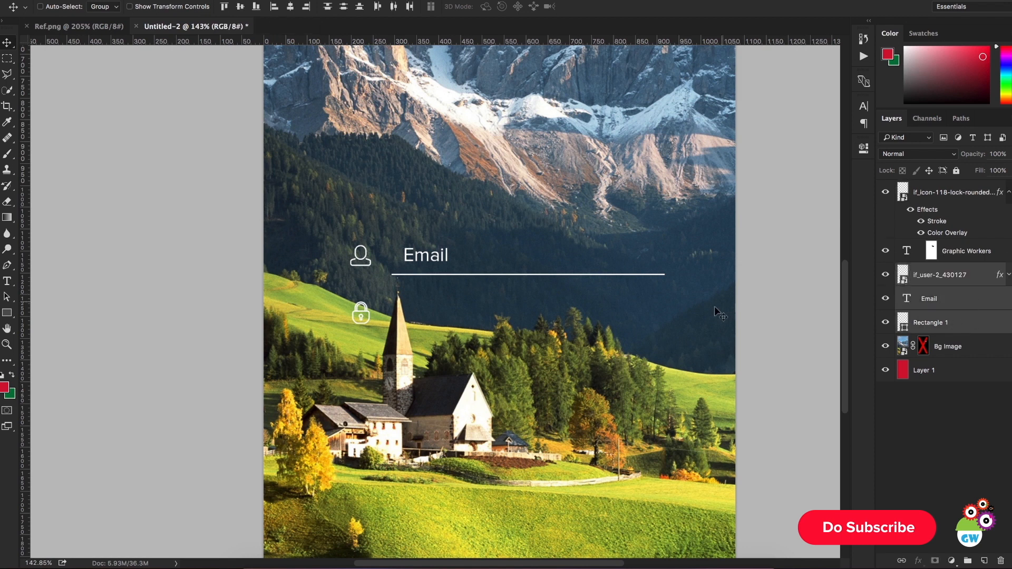
key(ctrl+g)
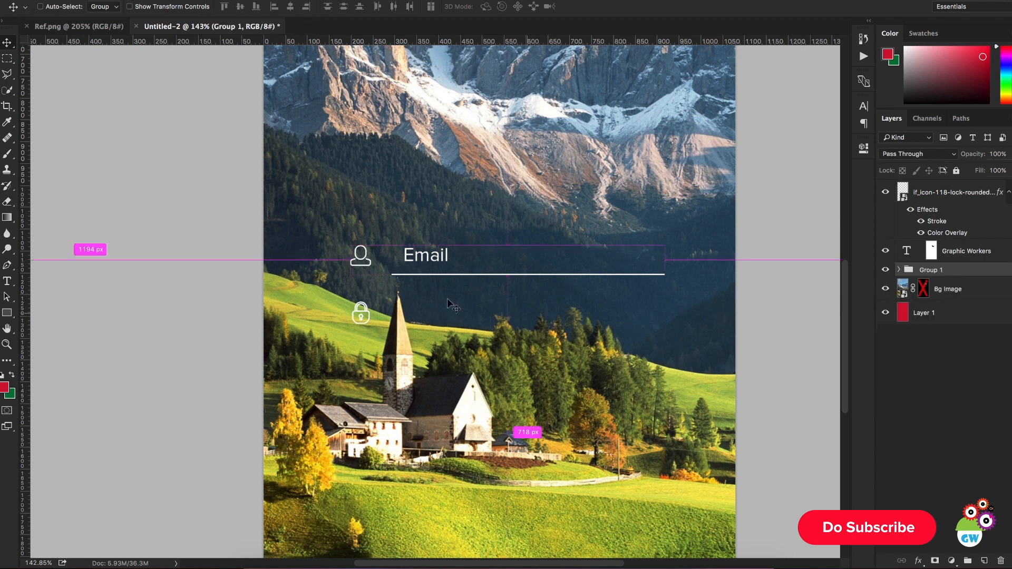
Step: Center the email field group horizontally on the canvas, using Layer 1 as the alignment reference
ctrl+click(954, 312)
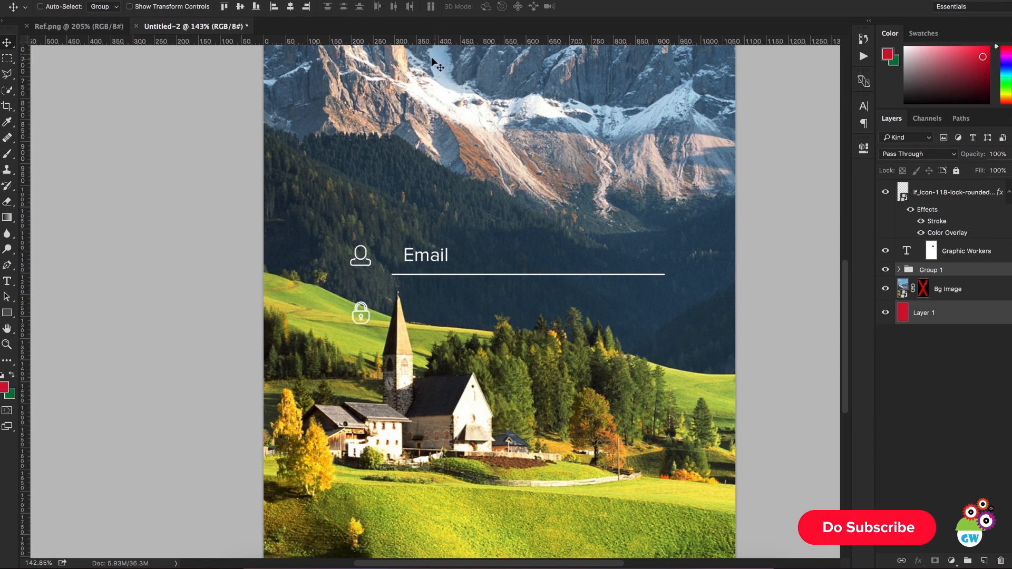
click(292, 8)
click(920, 398)
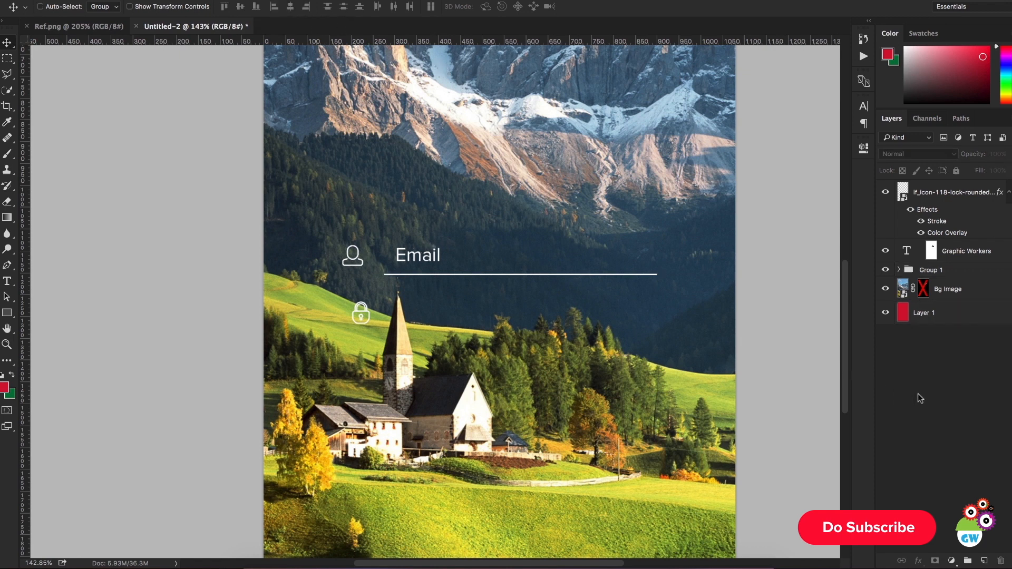
Step: Check the underline style in Ref.png and set the opacity of the Email underline, Rectangle 1, to 39%
key(ctrl+0)
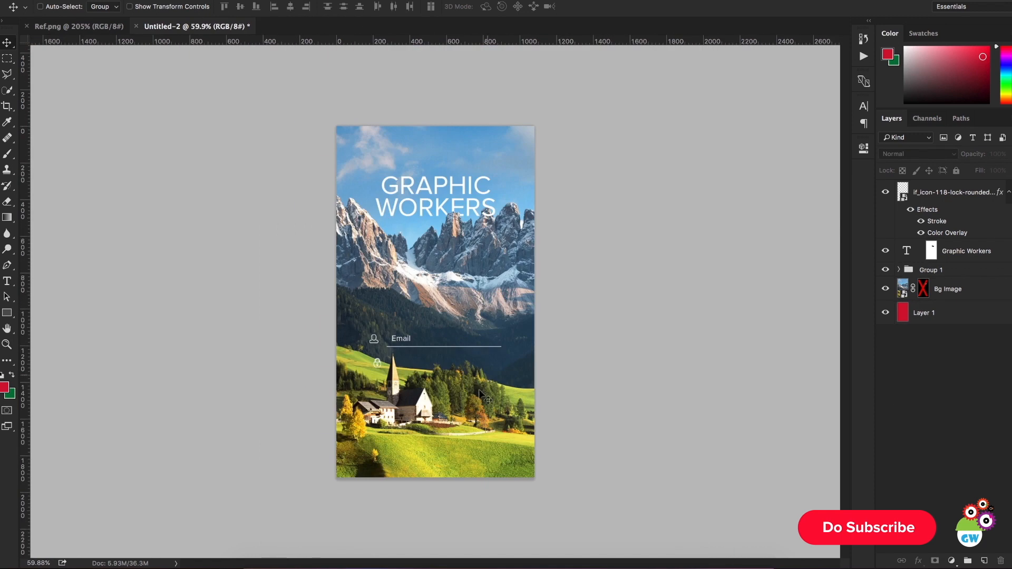
scroll(454, 394, up, 3)
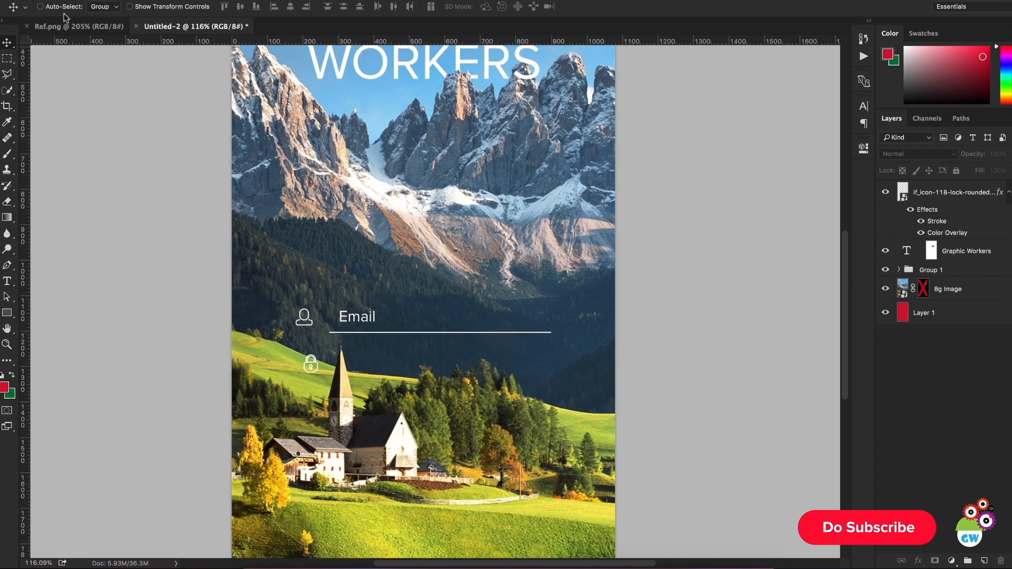
click(64, 26)
click(222, 27)
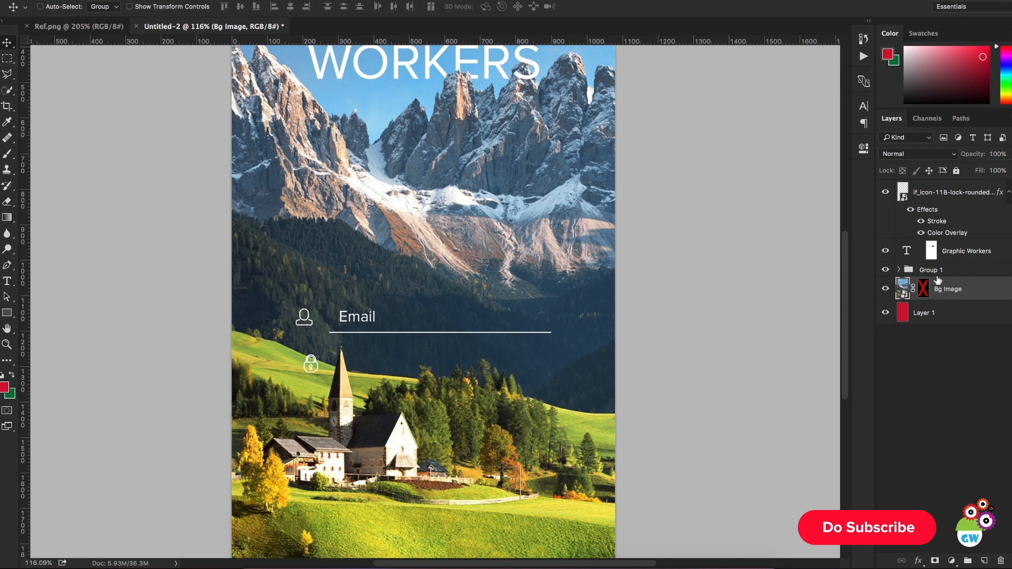
click(897, 271)
click(900, 270)
click(952, 337)
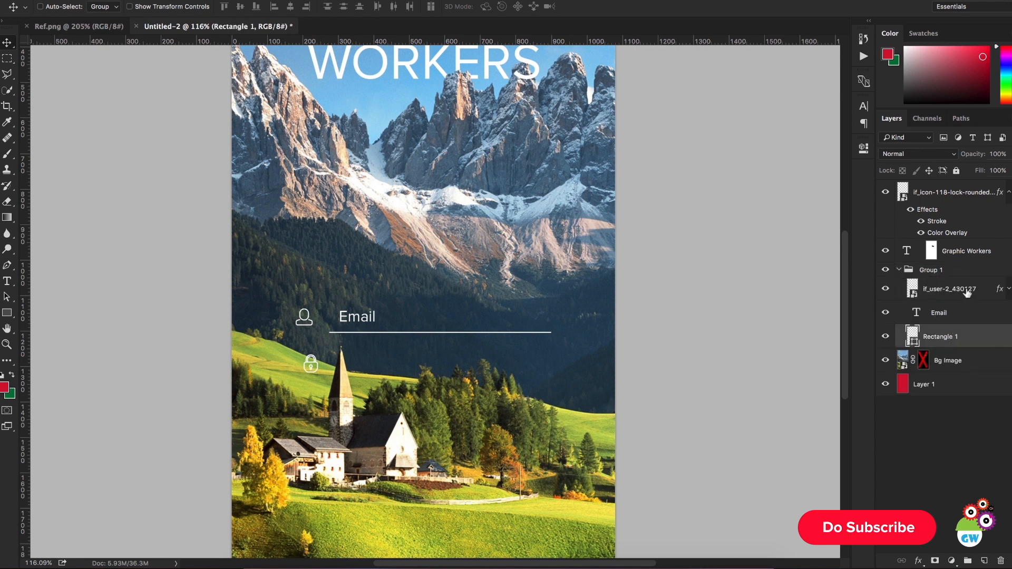
drag(976, 159, 940, 168)
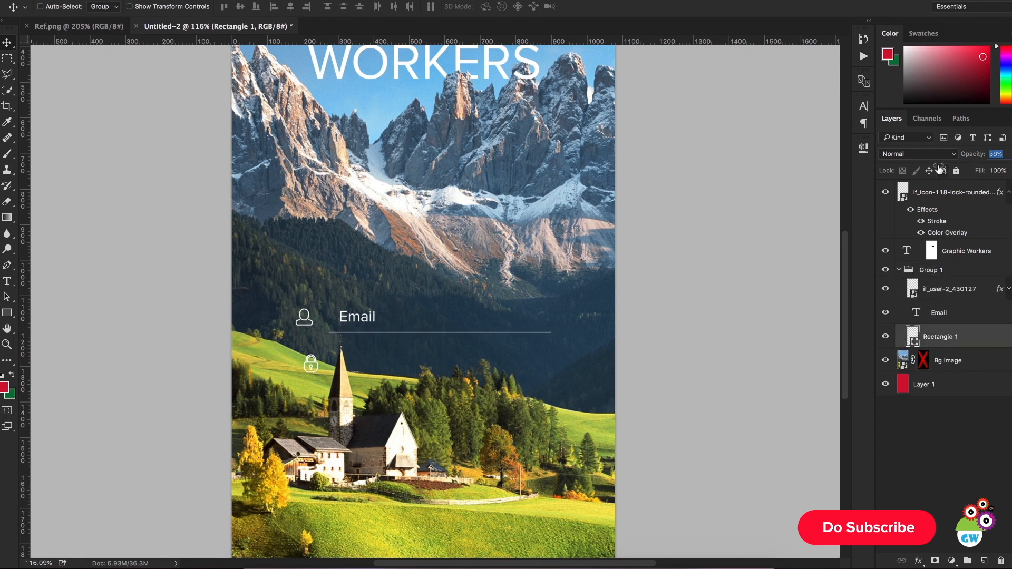
Step: Check the field text in Ref.png and set the opacity of the Email text layer to 70%
click(63, 26)
click(261, 28)
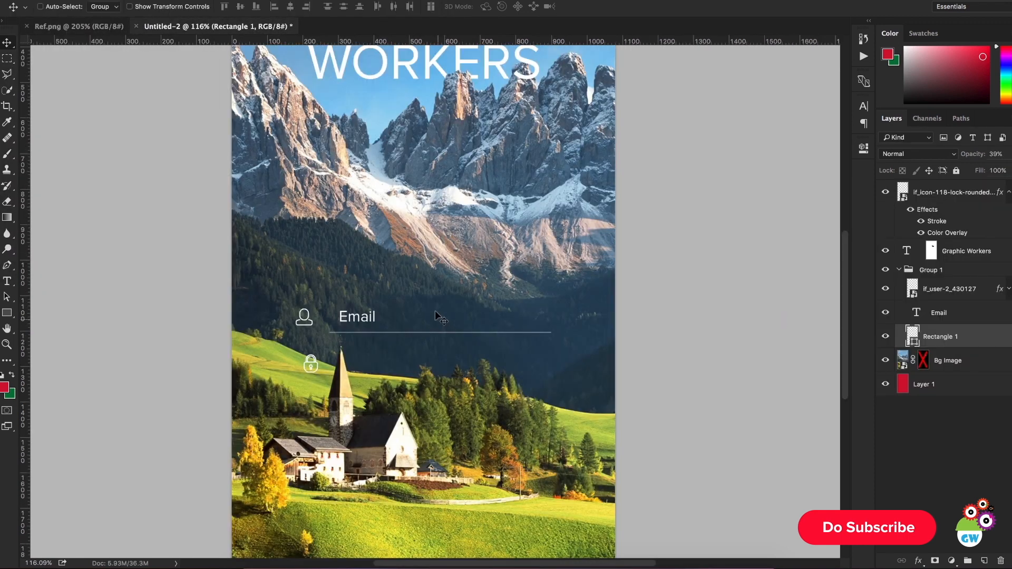
super+click(368, 317)
click(1000, 157)
text(50)
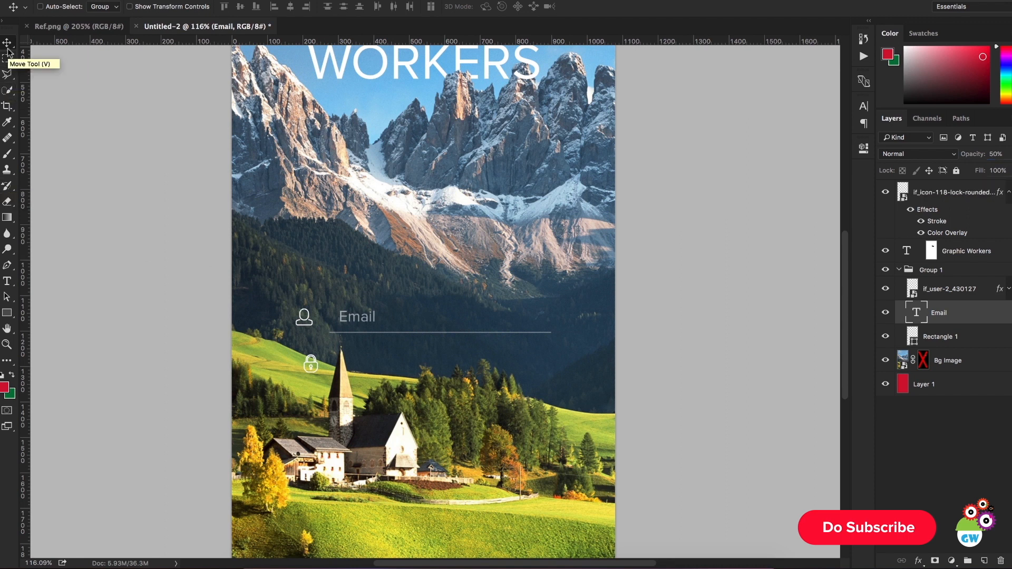
text(70)
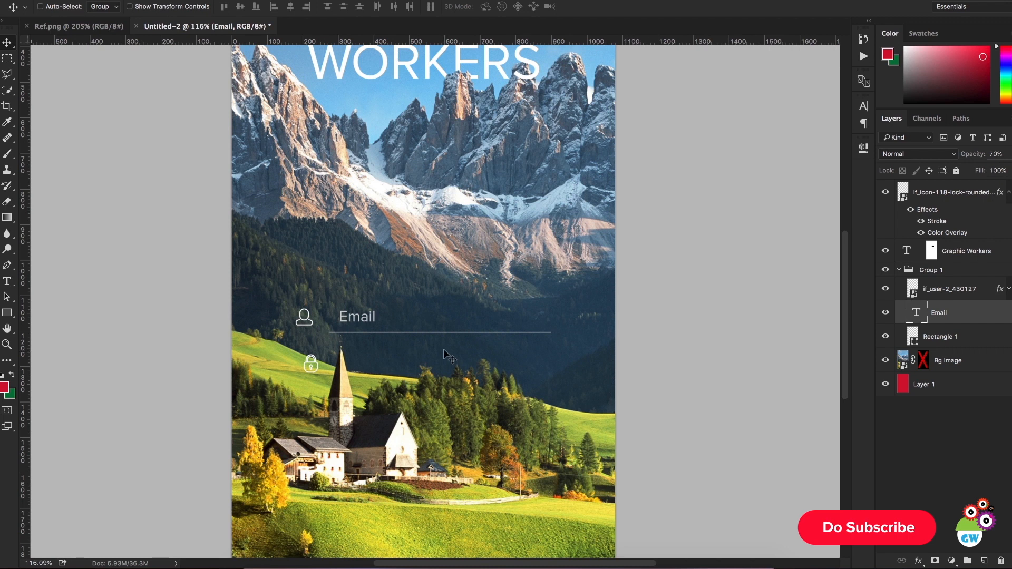
Step: Shift the lock icon slightly left so it lines up vertically with the user icon, undoing the accidental background shift
super+click(311, 368)
drag(377, 384, 369, 383)
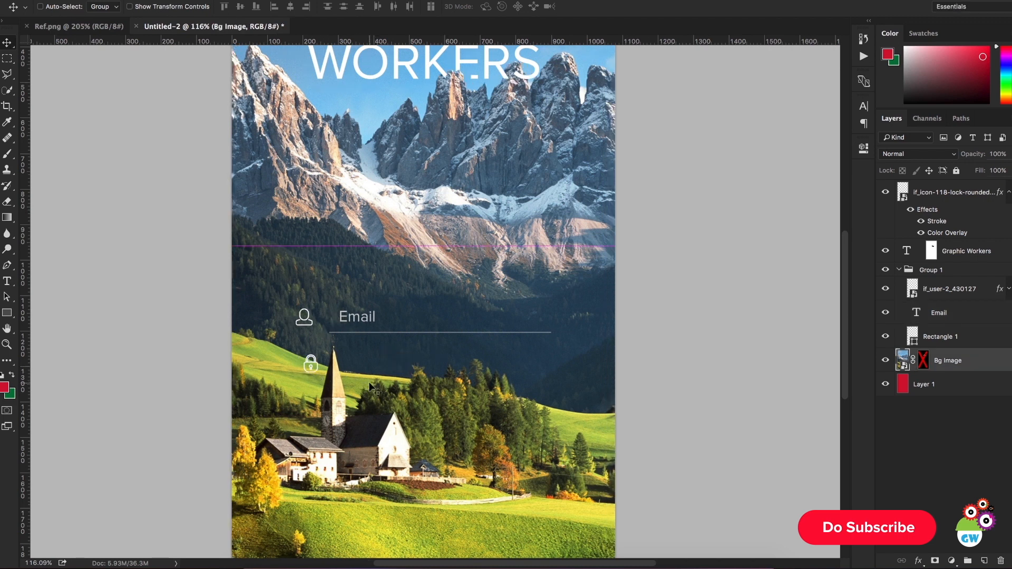
key(super+z)
click(960, 194)
drag(642, 363, 634, 363)
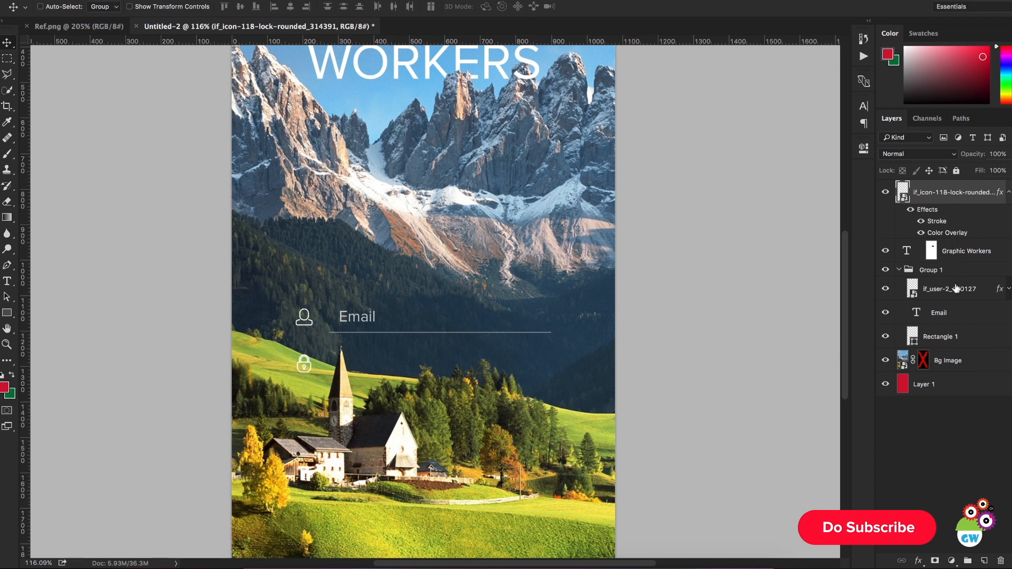
Step: Duplicate the Email text and its underline to the top of the layer stack and place the copies beside the lock icon
click(944, 316)
shift+click(951, 332)
drag(951, 318, 953, 185)
drag(531, 300, 533, 345)
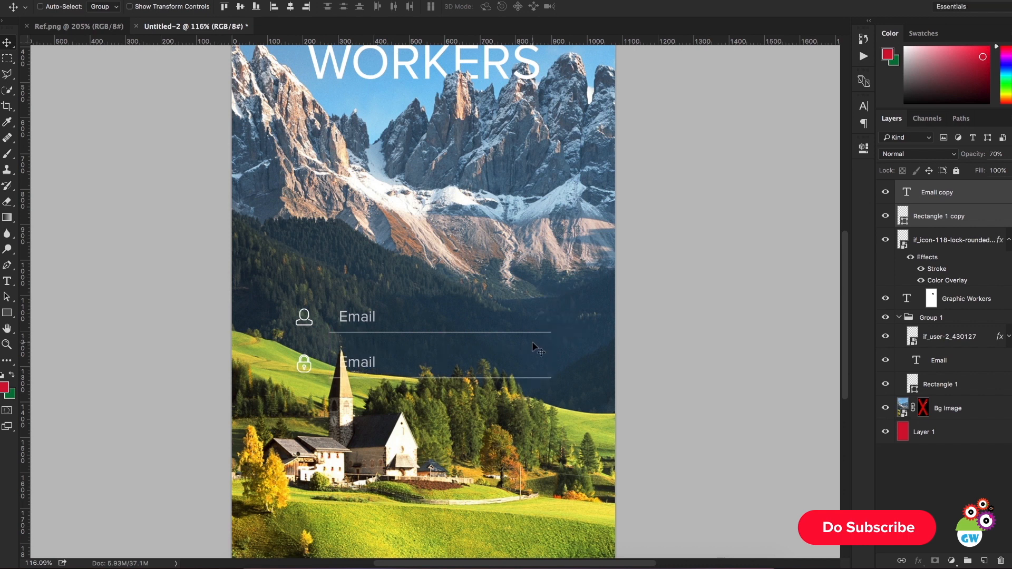
Step: Change the copied Email text beside the lock icon to Password
ctrl+click(371, 365)
key(t)
double_click(372, 363)
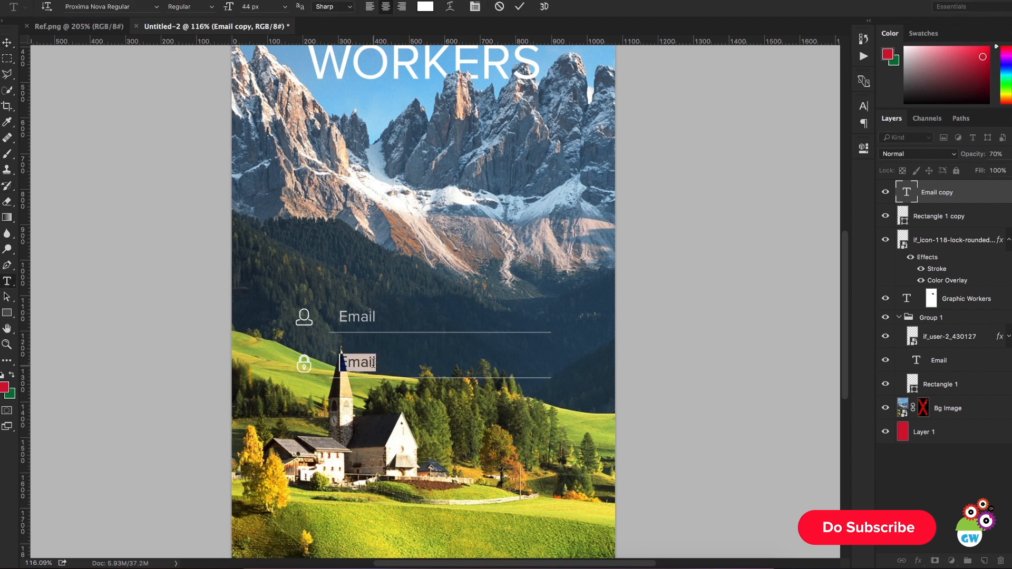
text(Password)
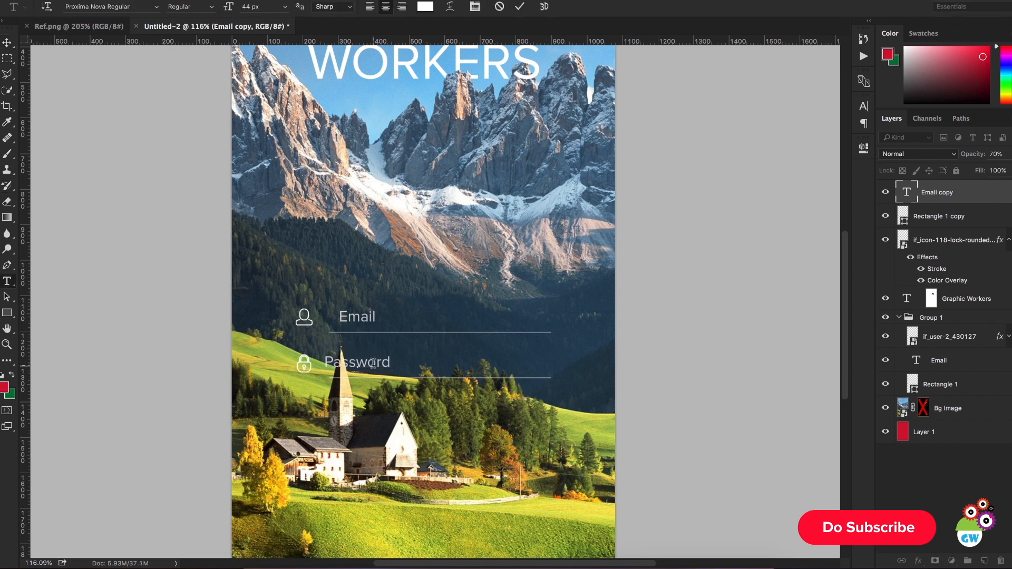
double_click(373, 362)
click(519, 7)
Step: Left-align the Email and Password text and move both left to near the start of their underlines
click(7, 43)
scroll(352, 376, up, 4)
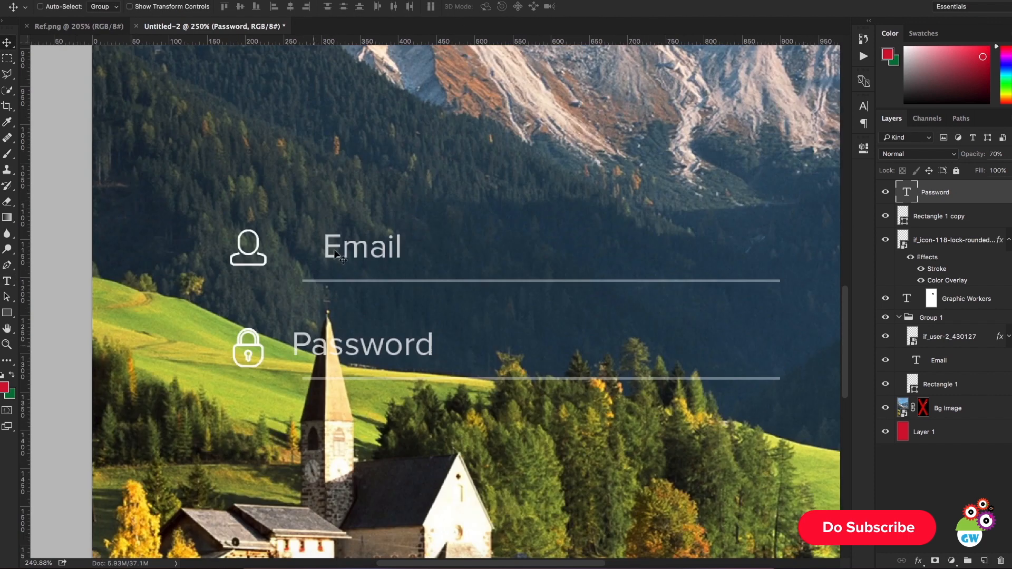
scroll(354, 264, down, 3)
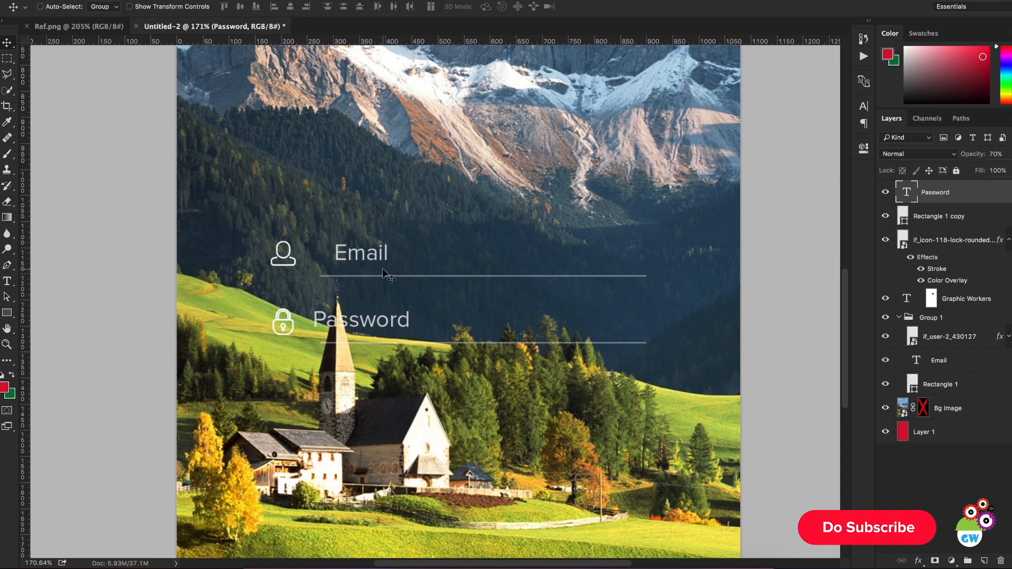
super+click(944, 360)
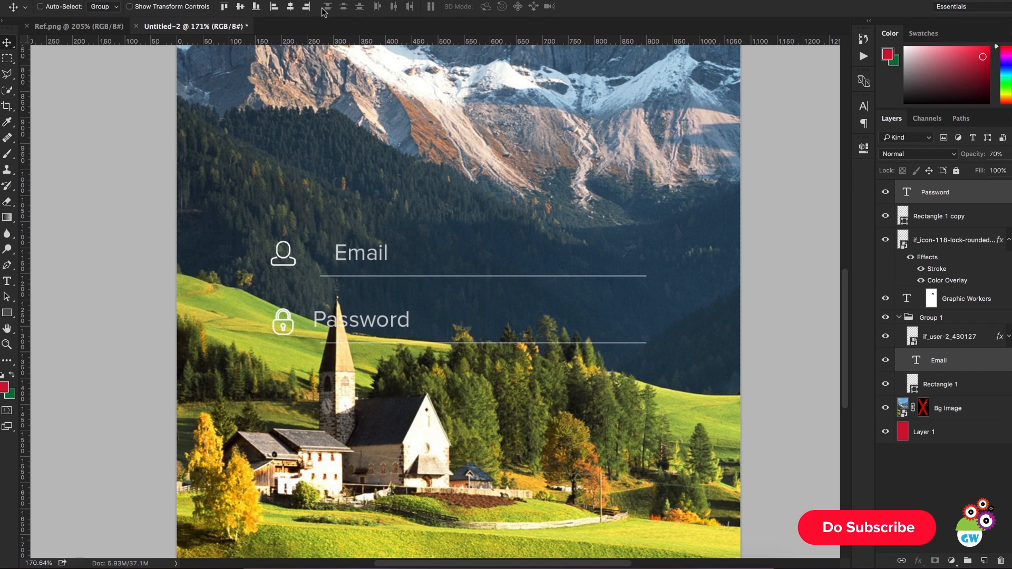
key(t)
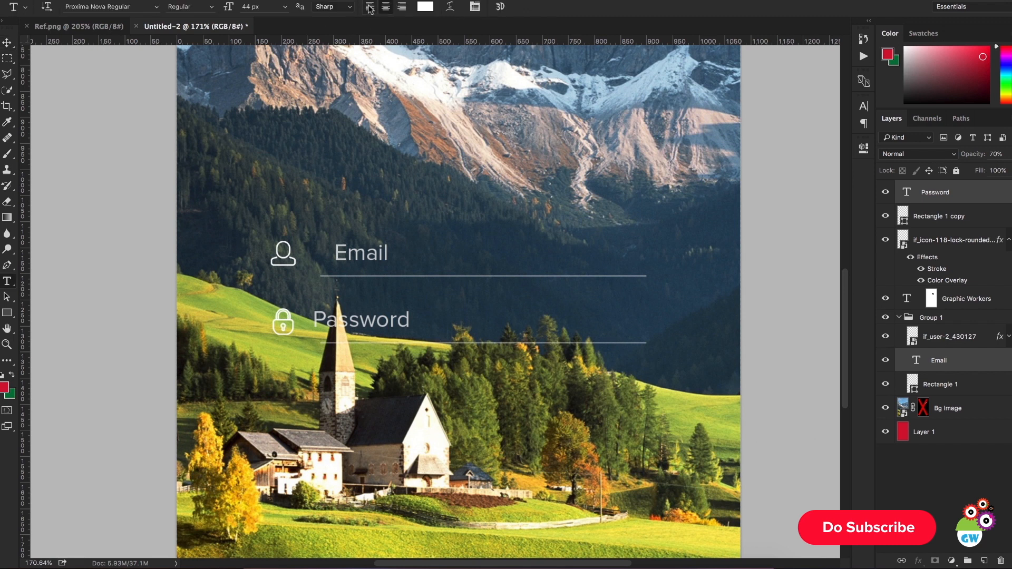
click(370, 8)
key(v)
drag(428, 245, 401, 245)
Step: Group the Password text, Rectangle 1 copy and the lock icon layer
scroll(534, 256, down, 5)
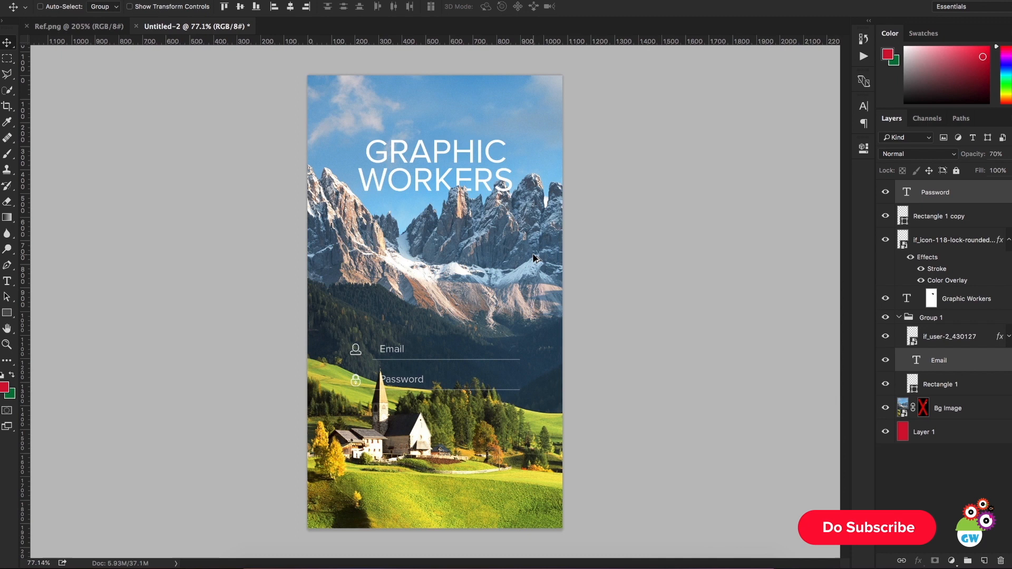
scroll(404, 372, up, 2)
scroll(404, 375, down, 2)
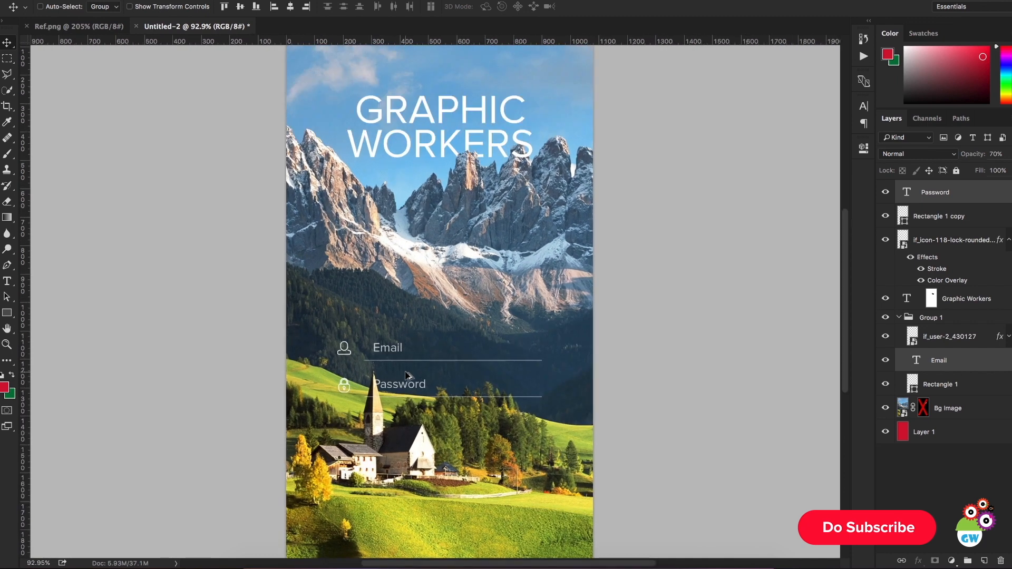
scroll(407, 375, up, 1)
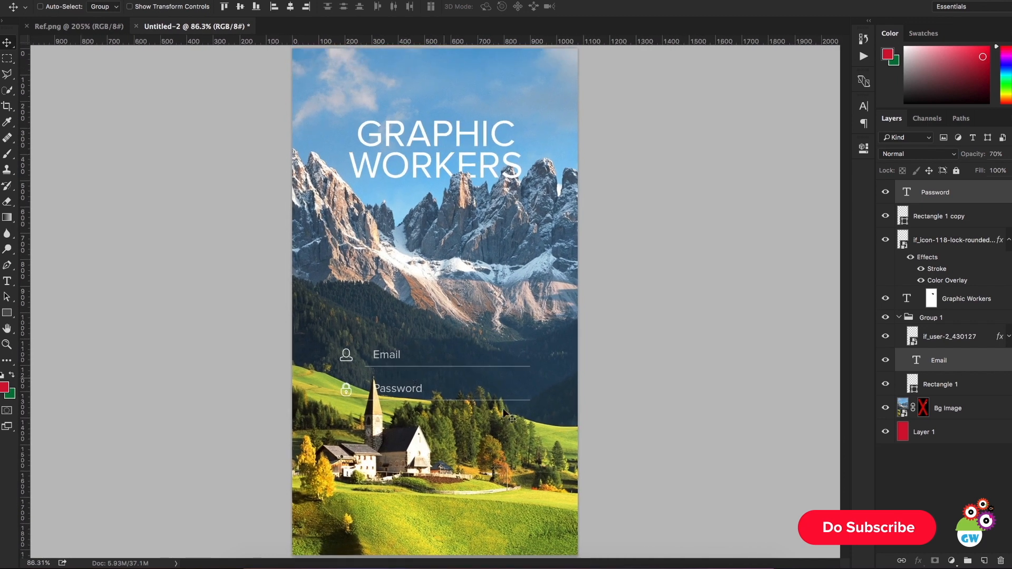
click(947, 200)
shift+click(970, 243)
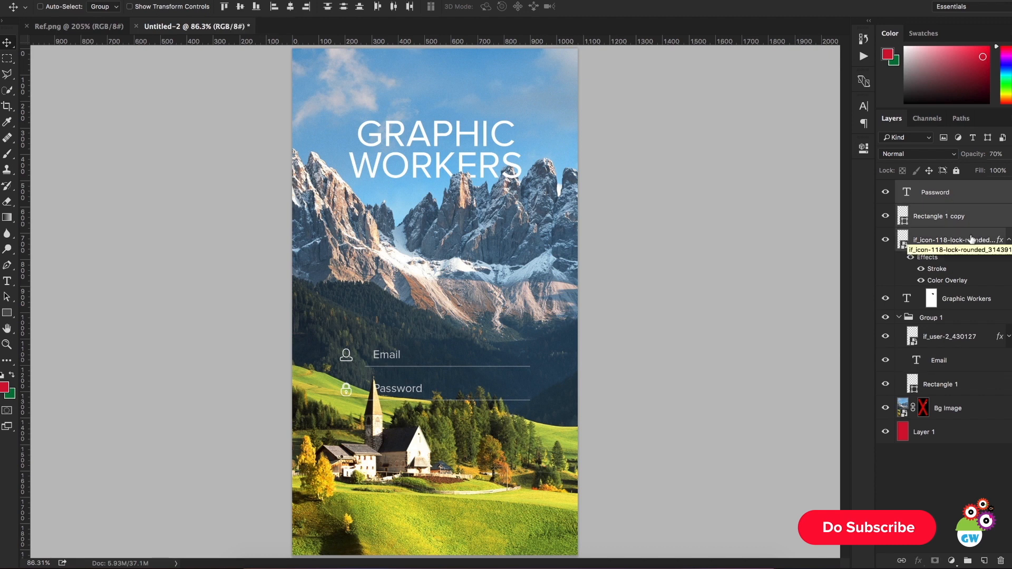
key(ctrl+g)
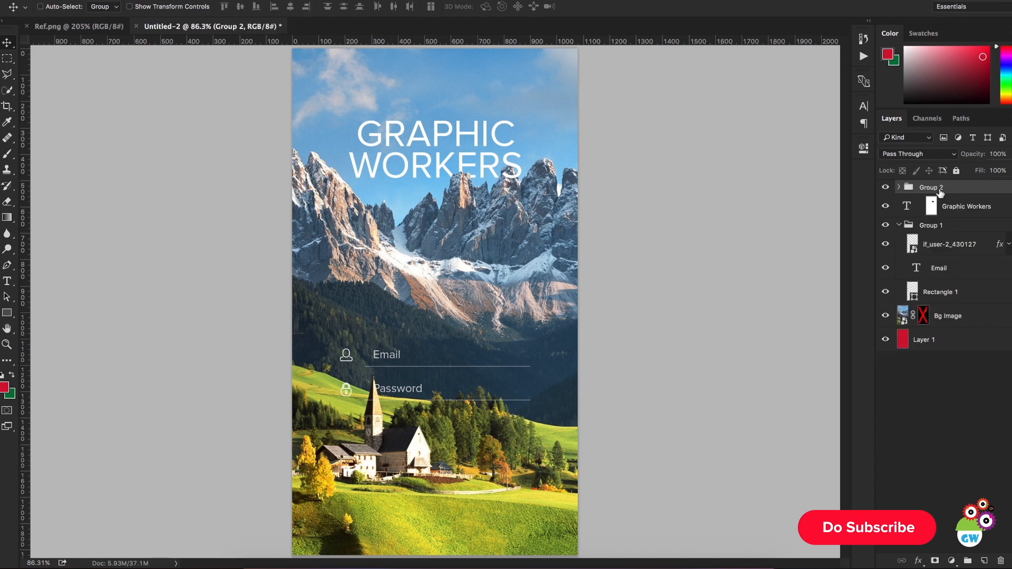
Step: Collapse Group 1, which holds the email field, and rename it as User Layer
click(905, 227)
click(898, 226)
double_click(939, 227)
text(User)
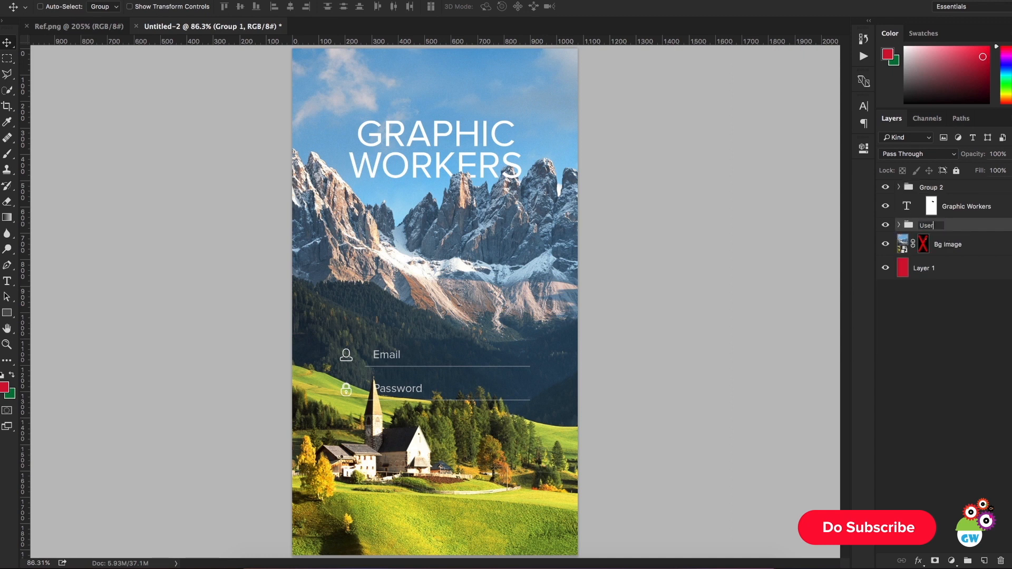
text( Layer)
key(Return)
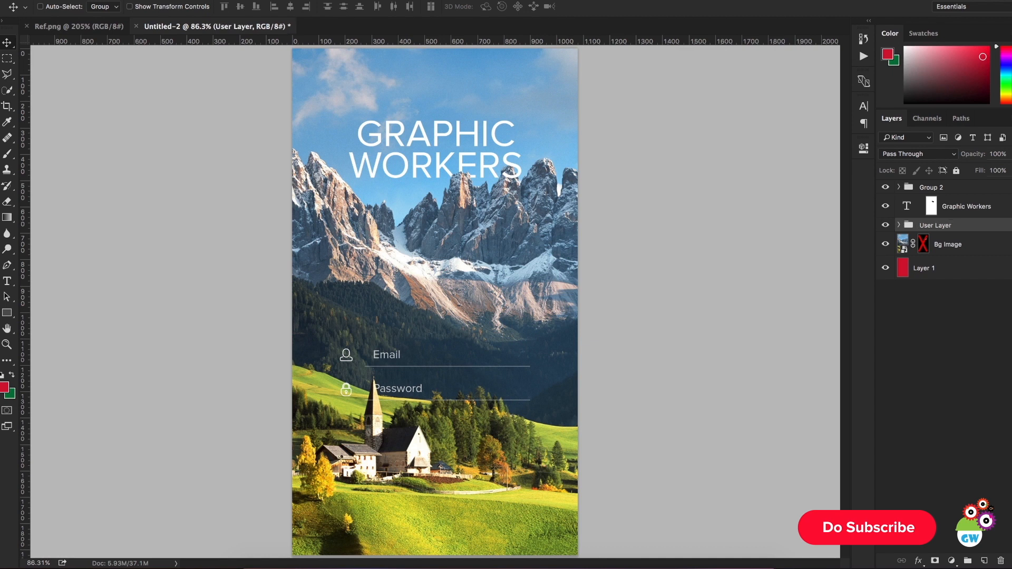
Step: Rename Group 2 as Password Layer and move it between the Graphic Workers title and User Layer
double_click(932, 187)
text(Pa)
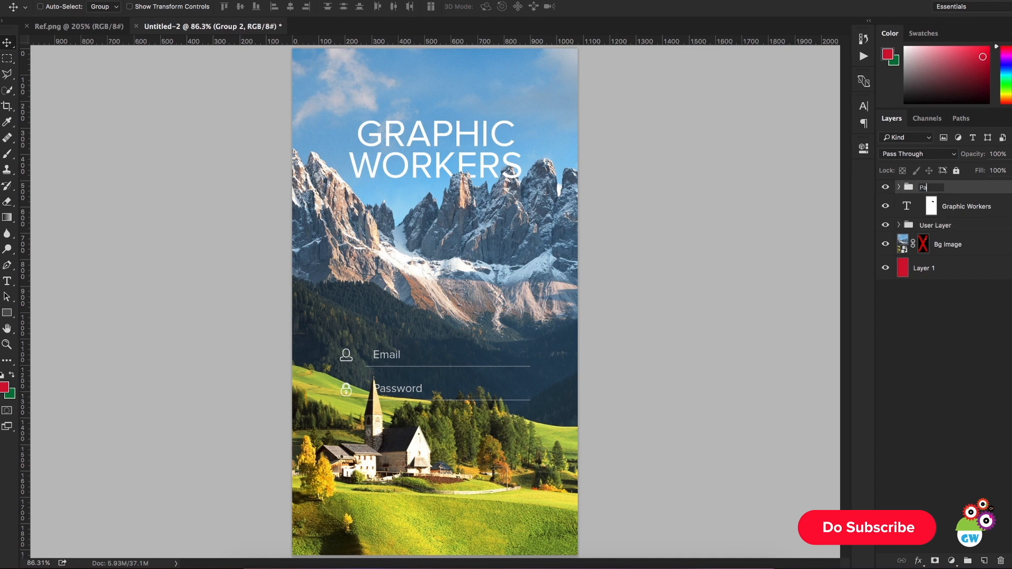
text(ssword Layer)
key(Return)
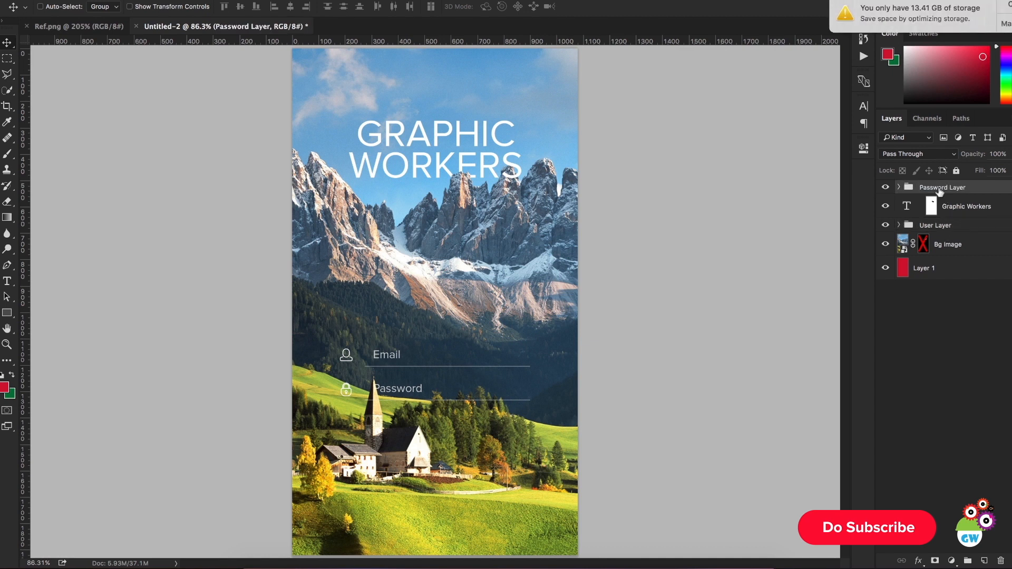
click(1000, 6)
drag(963, 187, 960, 218)
Step: Move the User Layer and Password Layer groups up together, clear of the church spire
scroll(525, 330, down, 3)
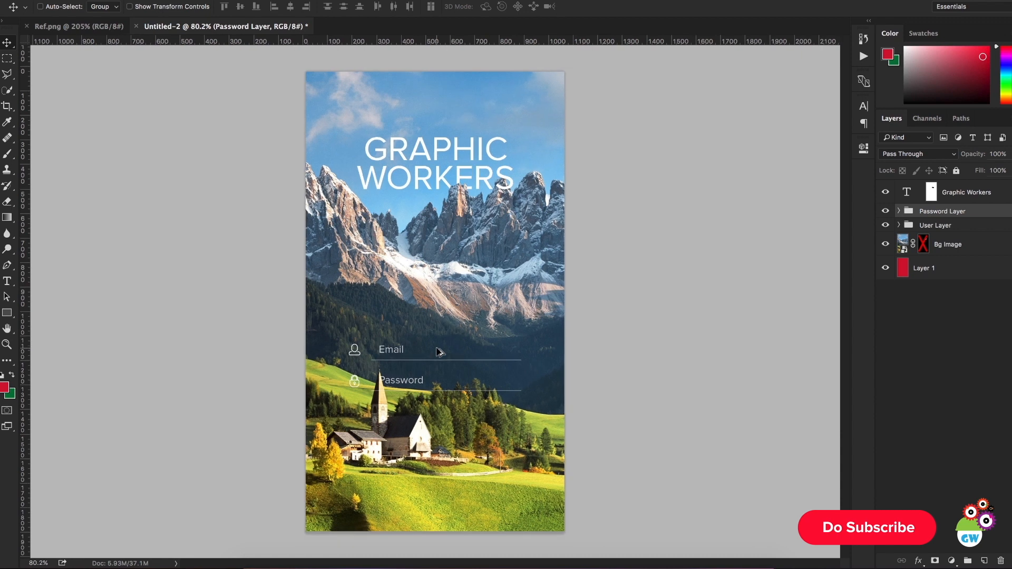
shift+click(936, 225)
drag(646, 257, 647, 220)
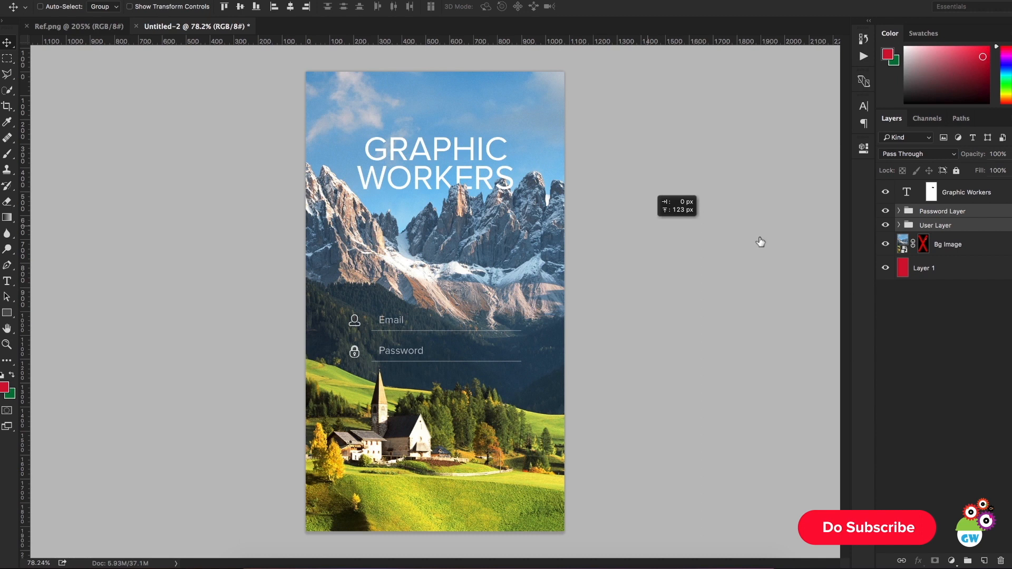
Step: Widen the gap between the fields by nudging Password Layer down and User Layer up, and compare the spacing with Ref.png
click(967, 213)
key(shift+Down)
key(shift+Down)
key(Down)
key(Down)
key(Down)
key(Down)
key(Down)
key(Down)
key(Down)
key(Down)
key(Down)
key(Down)
key(Down)
key(Down)
key(Down)
key(Down)
key(Down)
key(Down)
drag(700, 290, 700, 289)
shift+click(982, 225)
key(Up)
key(Up)
key(Up)
key(Up)
key(Up)
key(Up)
key(Up)
key(Up)
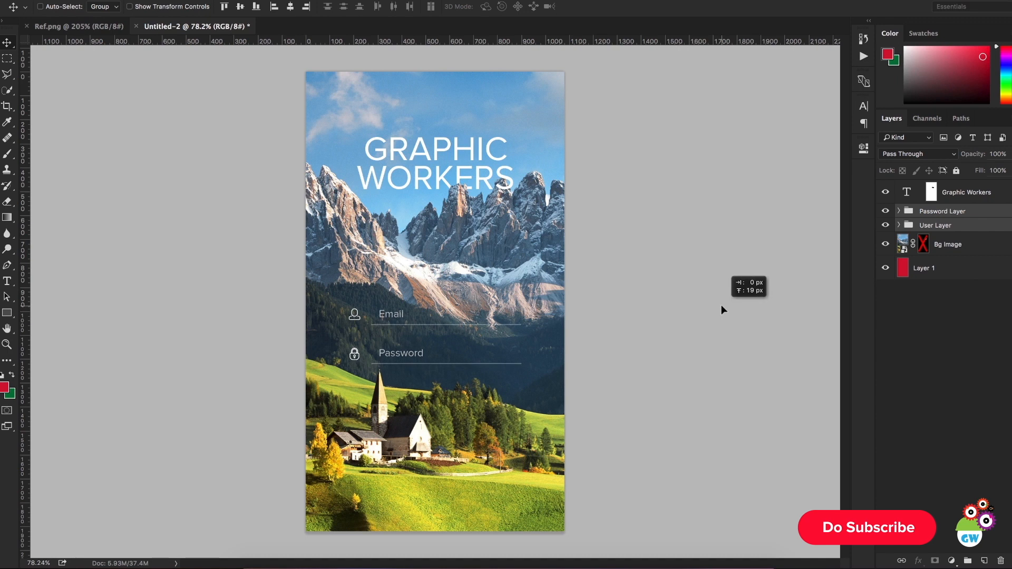
click(62, 27)
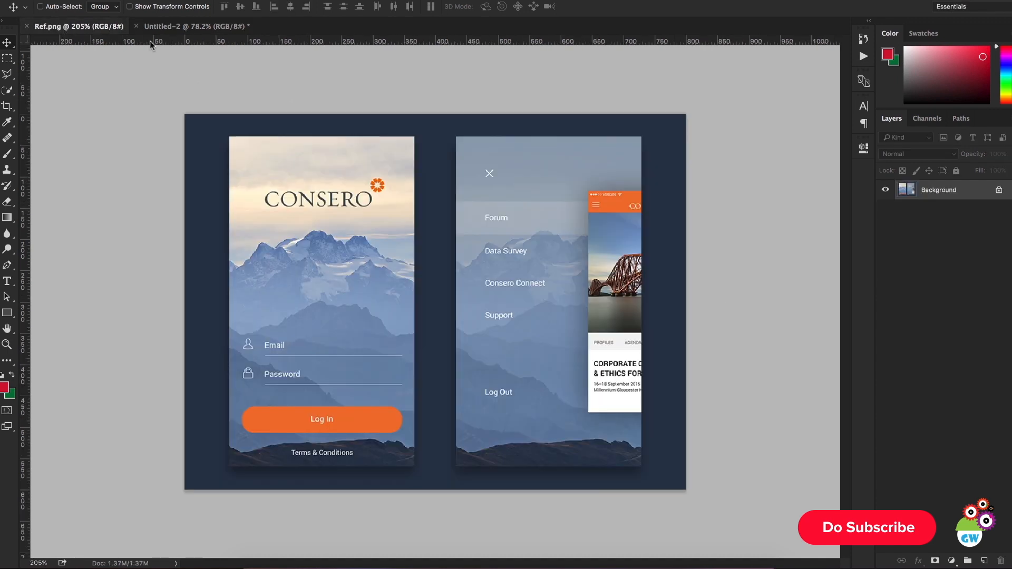
click(196, 27)
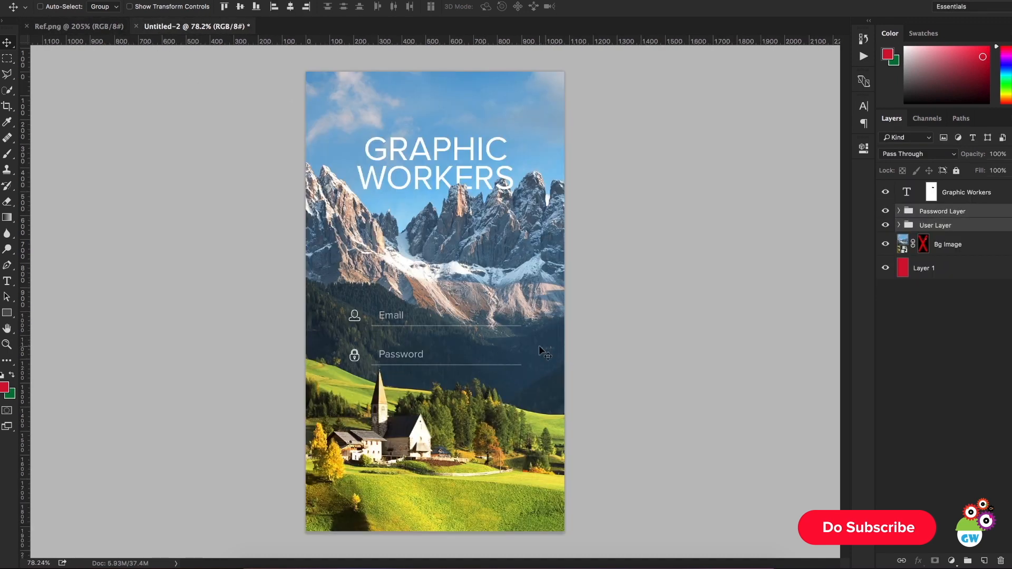
ctrl+click(522, 411)
mouse_move(522, 411)
mouse_down()
mouse_move(535, 436)
mouse_move(530, 410)
mouse_up()
key(ctrl+z)
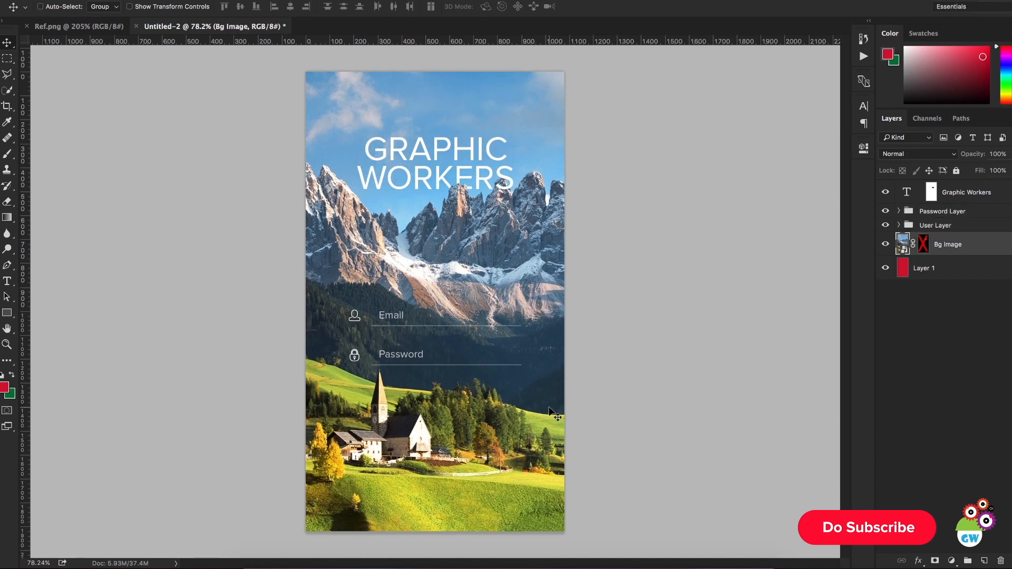
Step: Delete the disabled layer mask from the Bg Image layer
scroll(544, 410, down, 2)
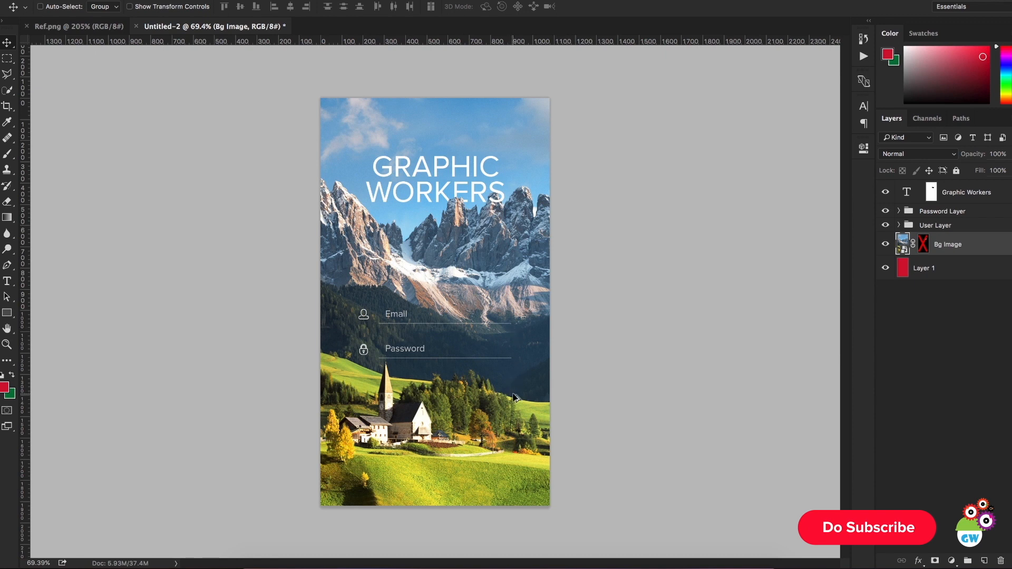
click(920, 269)
click(906, 248)
drag(922, 248, 1000, 561)
Step: Set the foreground color to black and fill Layer 1 with it
click(920, 268)
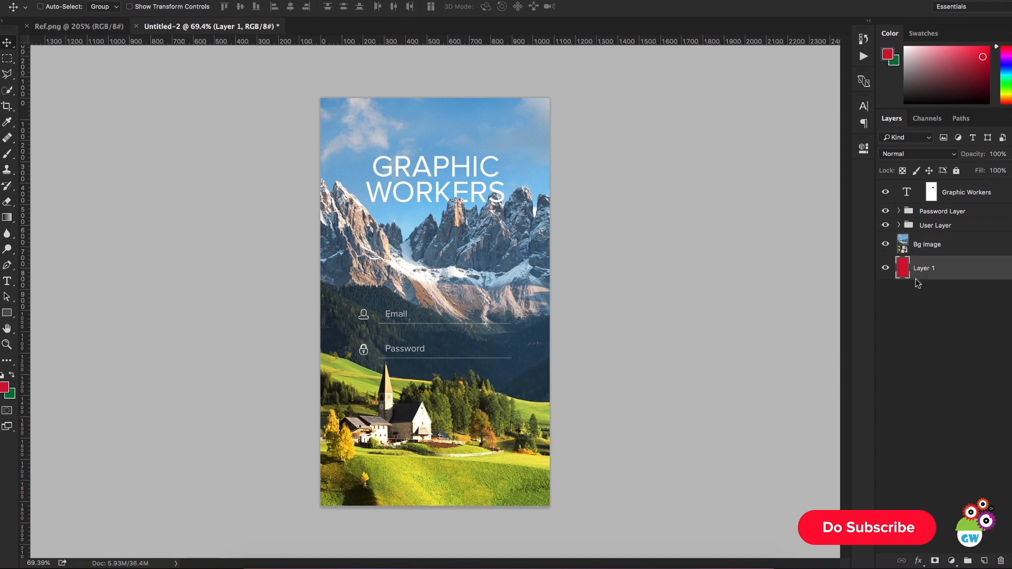
click(5, 388)
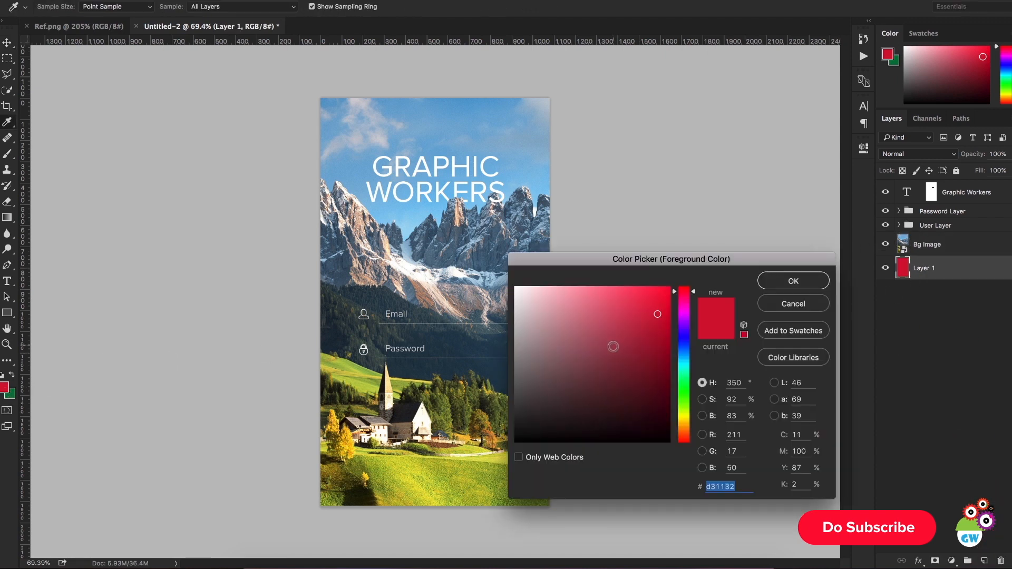
click(515, 441)
click(786, 281)
key(alt+BackSpace)
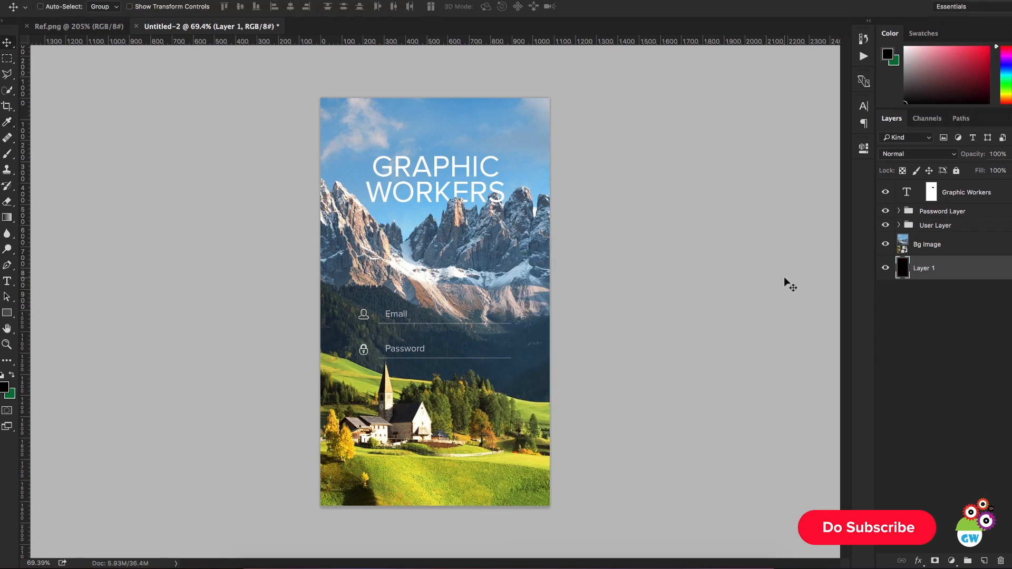
Step: Reduce the opacity of the Bg Image layer to 78%
click(975, 249)
drag(971, 155, 955, 160)
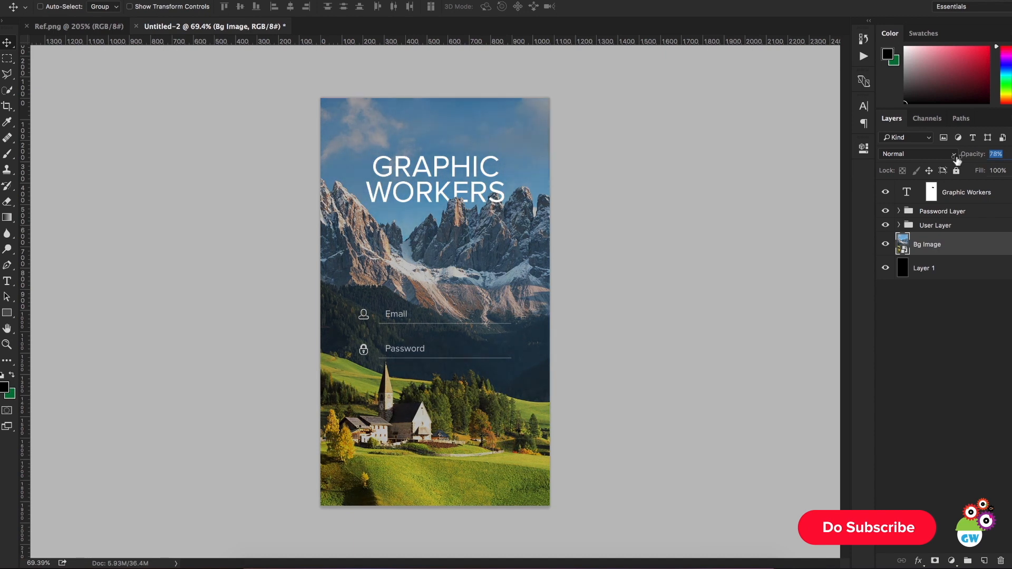
Step: Set the foreground color to near-white #f9f9f9 and fill Layer 1 with it
click(927, 268)
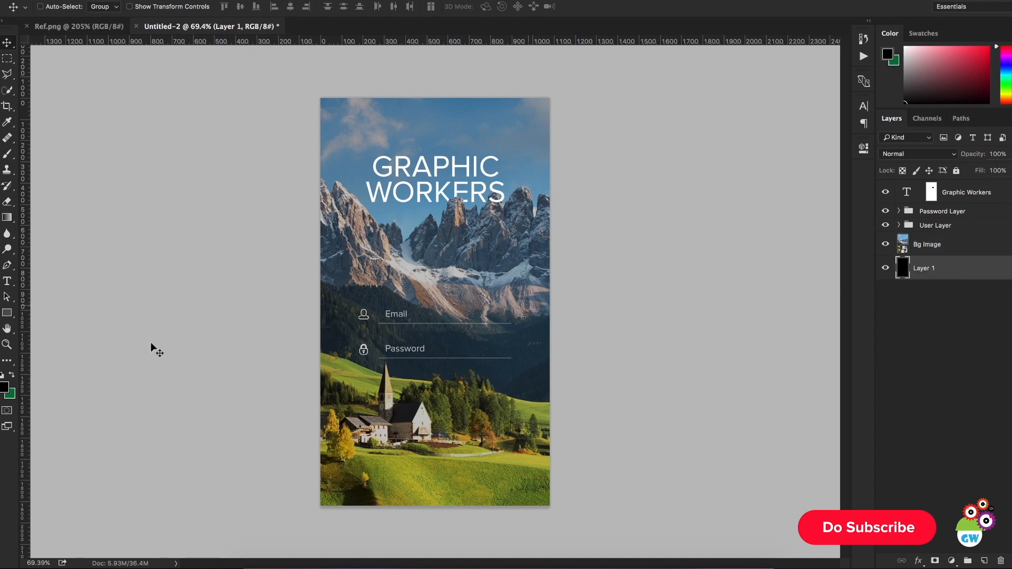
click(11, 375)
click(3, 390)
text(ffffff)
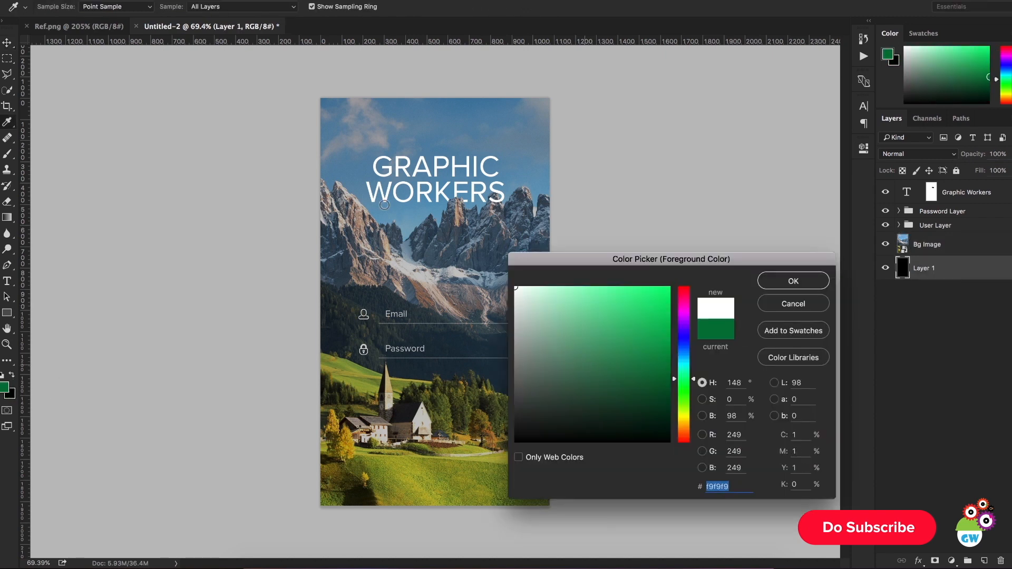
click(783, 282)
key(alt+BackSpace)
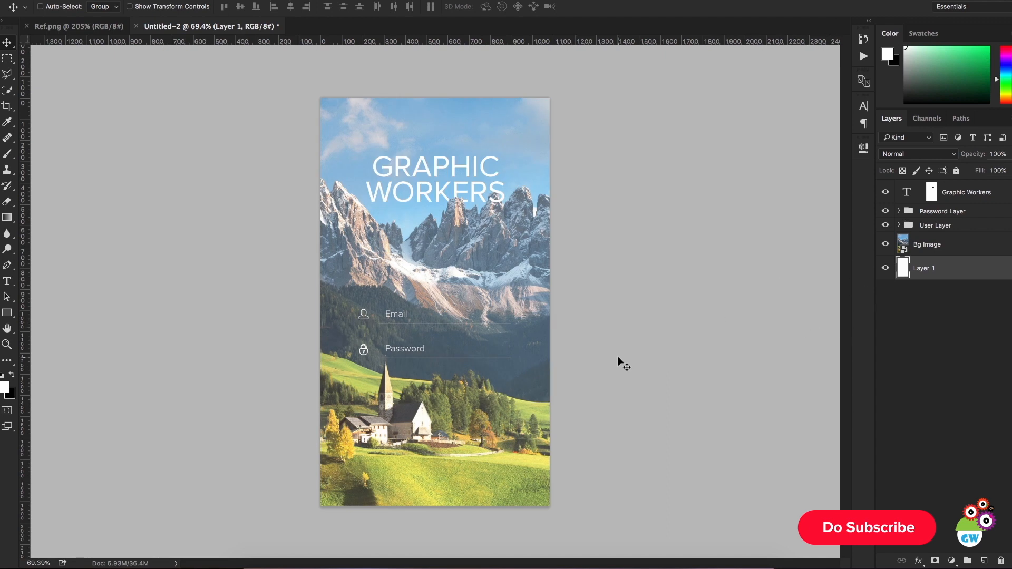
Step: Fill Layer 1 with black and set the opacity of the Bg Image layer to 100%
key(x)
key(alt+BackSpace)
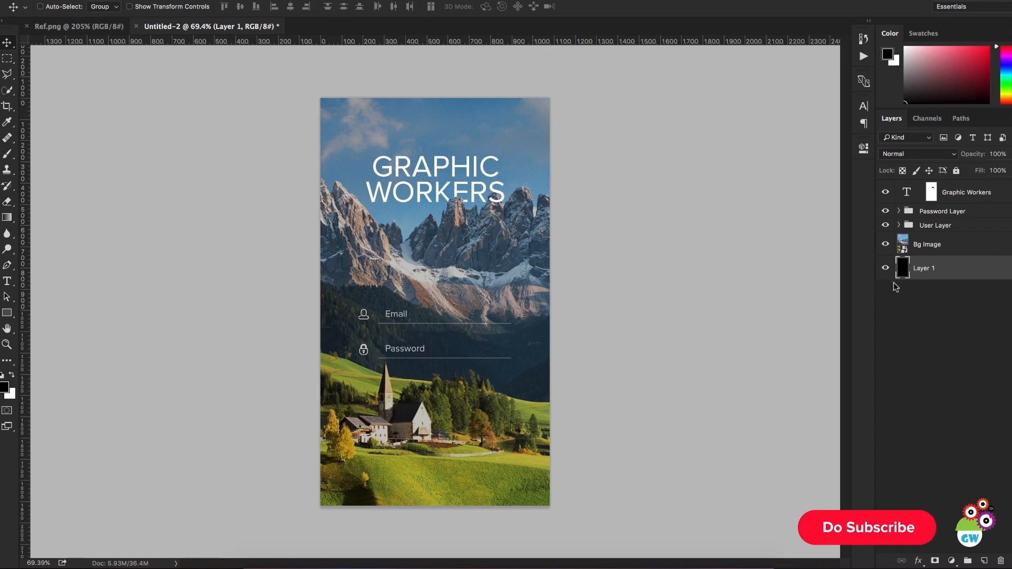
click(914, 250)
click(971, 154)
text(100)
key(Return)
Step: Add a Curves adjustment layer above Bg Image and slightly lower the RGB curve's highlight endpoint to darken the background
click(952, 560)
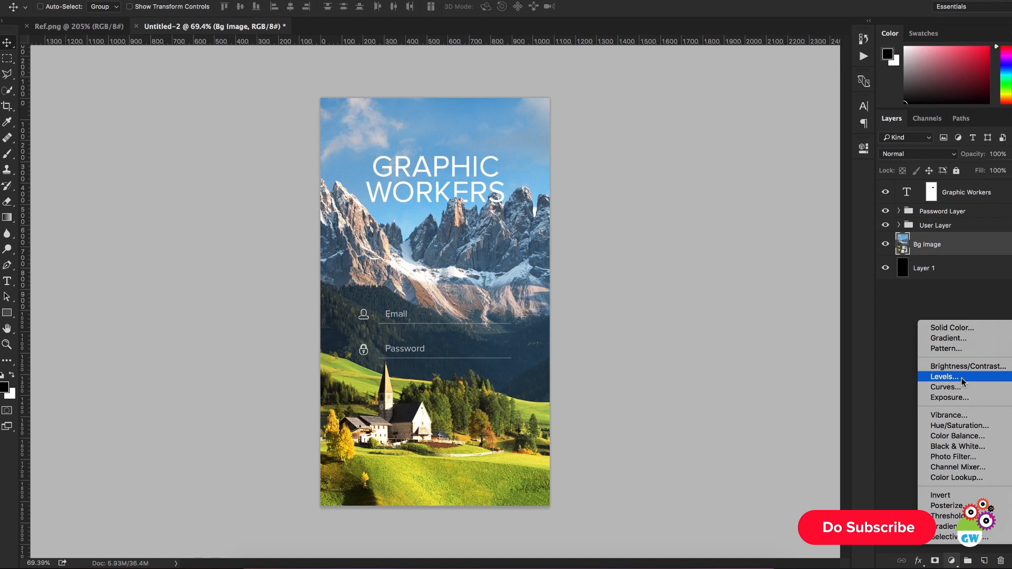
key(Return)
drag(831, 211, 854, 220)
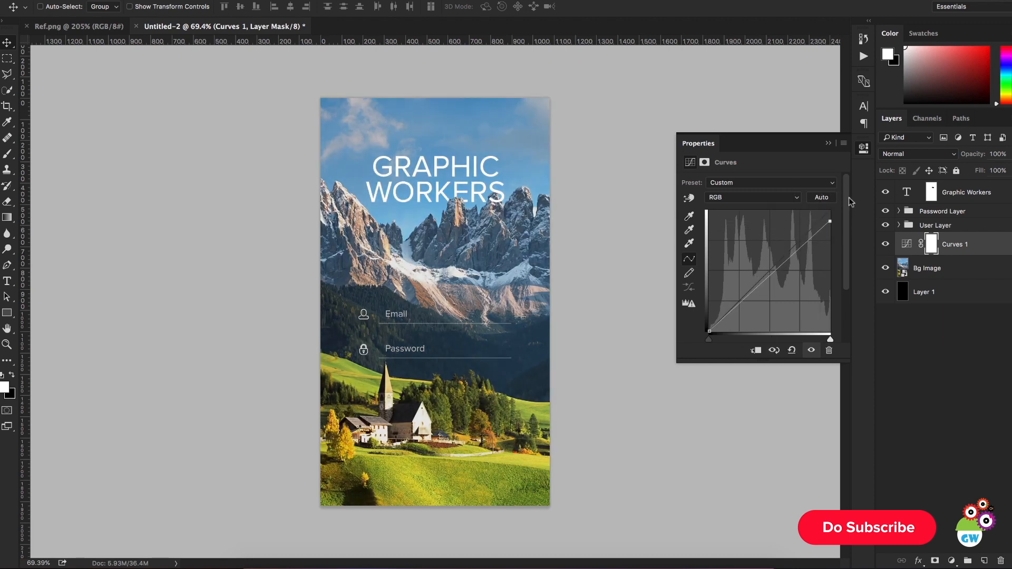
click(829, 145)
Step: Change the Graphic Workers title's font style to Proxima Nova Bold
click(892, 193)
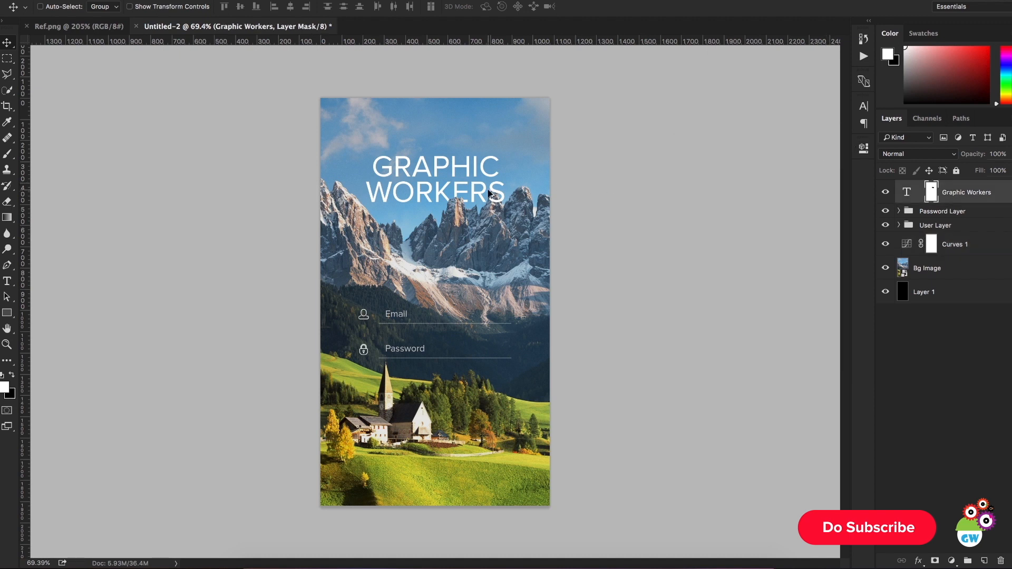
click(908, 192)
key(t)
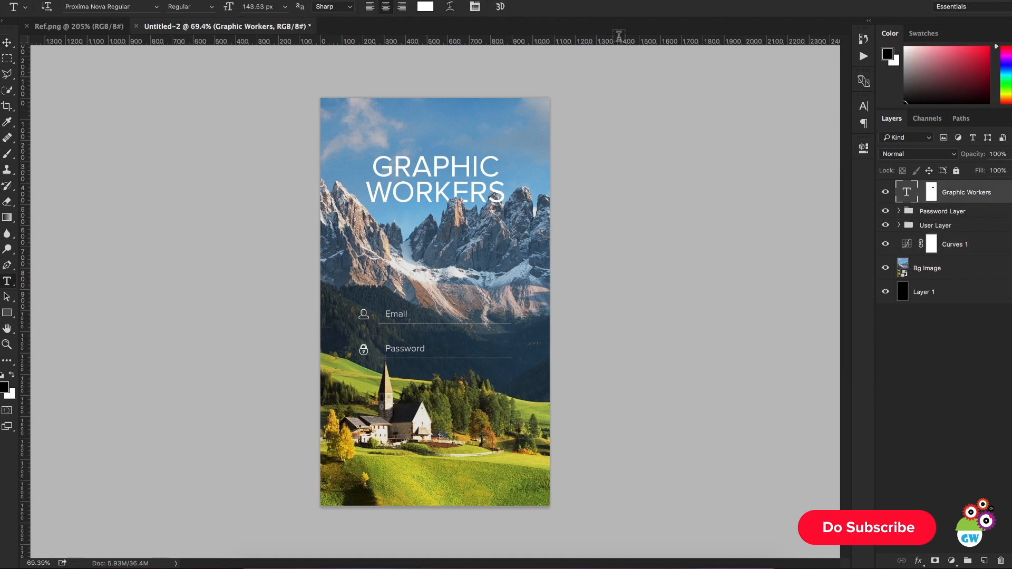
click(863, 107)
click(850, 124)
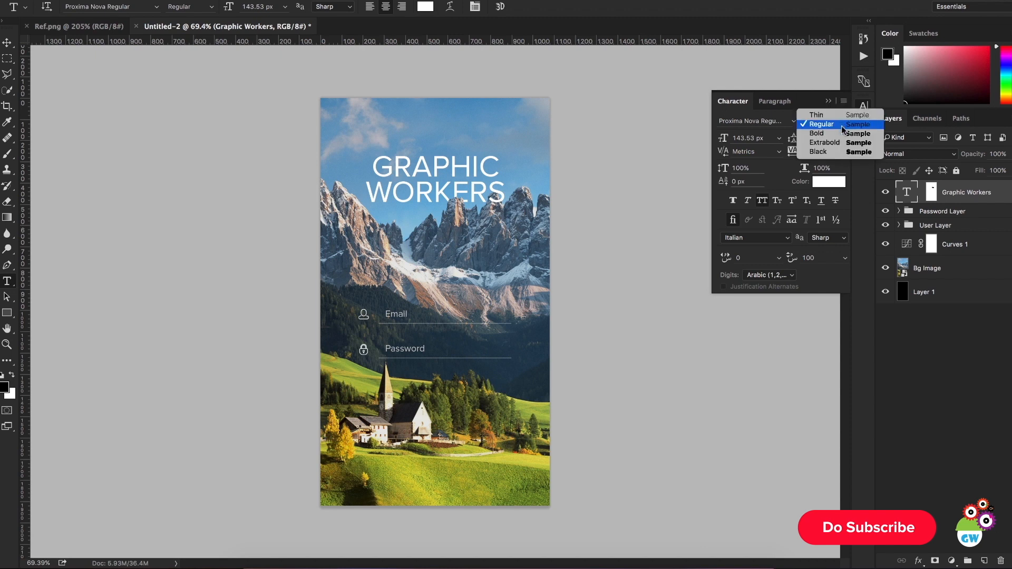
click(839, 133)
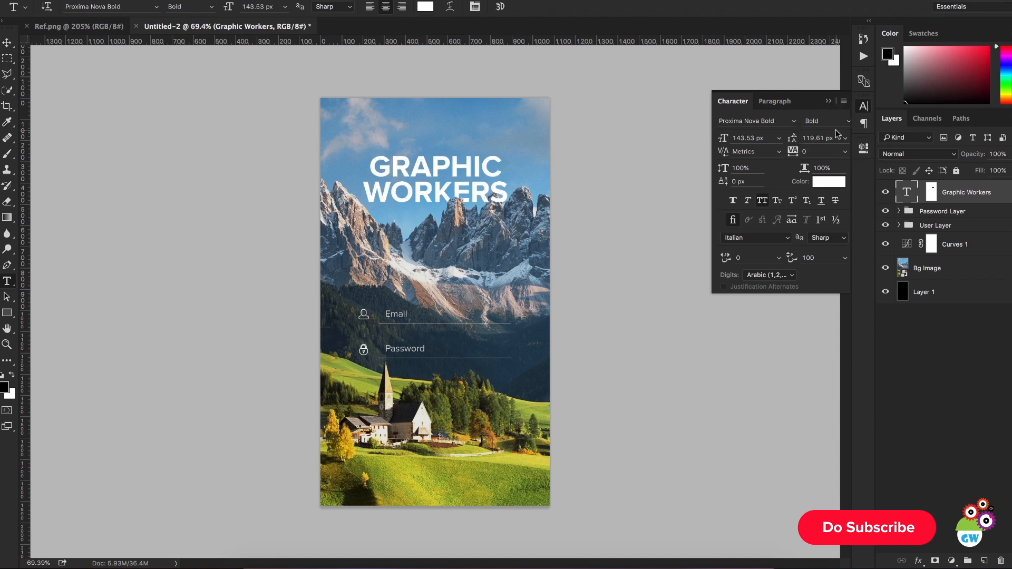
click(863, 106)
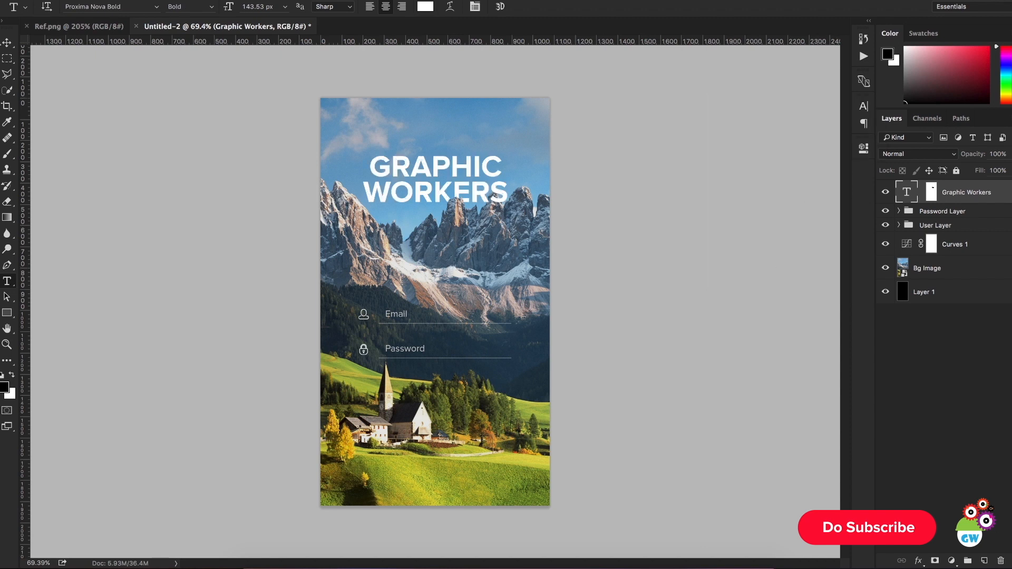
click(8, 46)
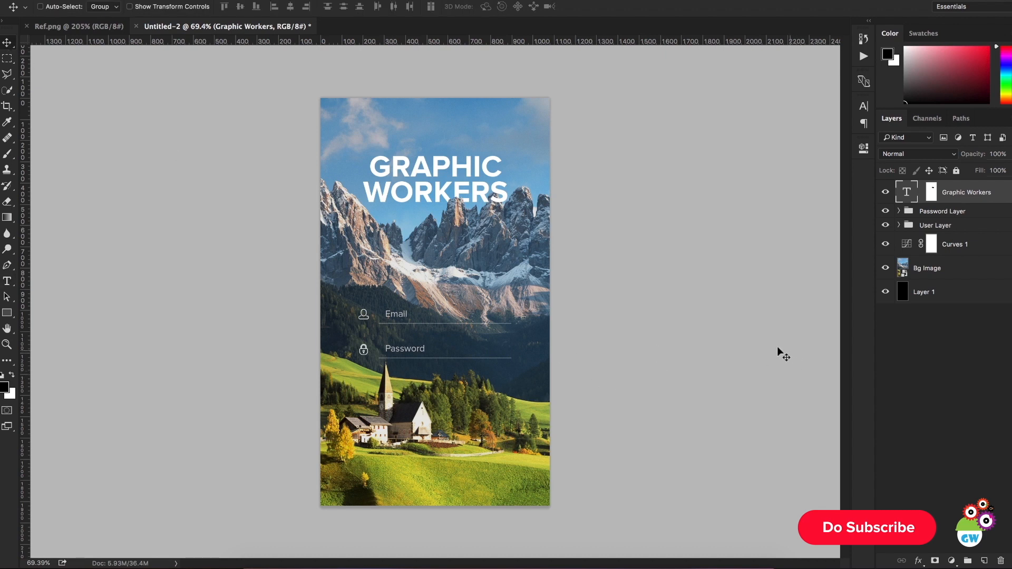
Step: Toggle the visibility of the Curves 1 layer to compare the background with and without the adjustment
click(938, 360)
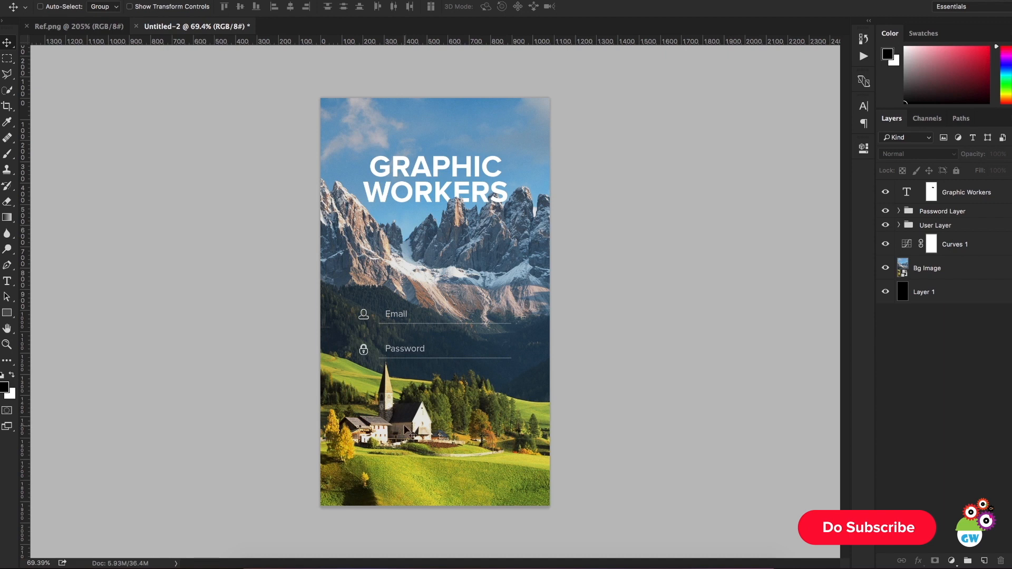
click(412, 425)
click(886, 245)
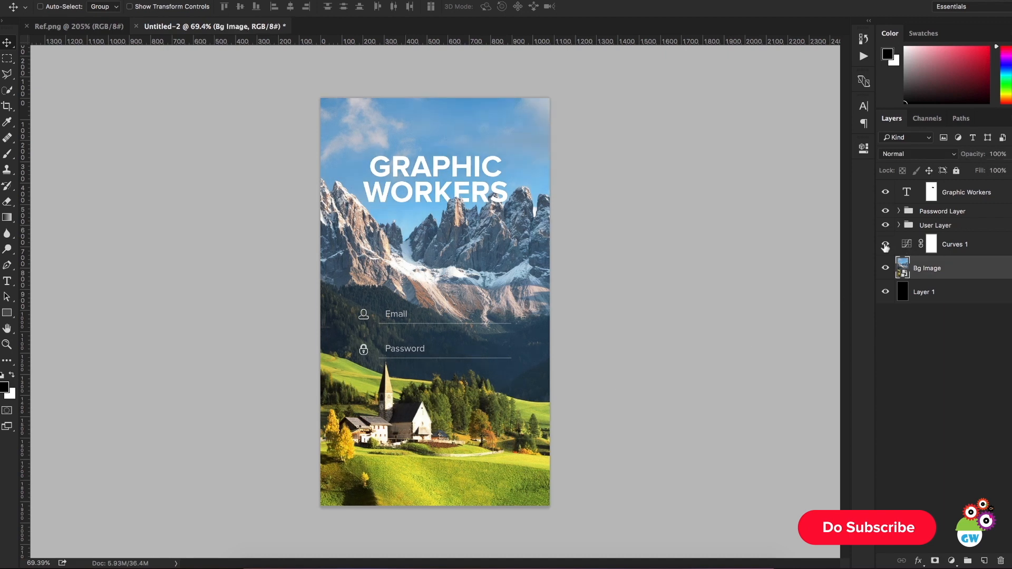